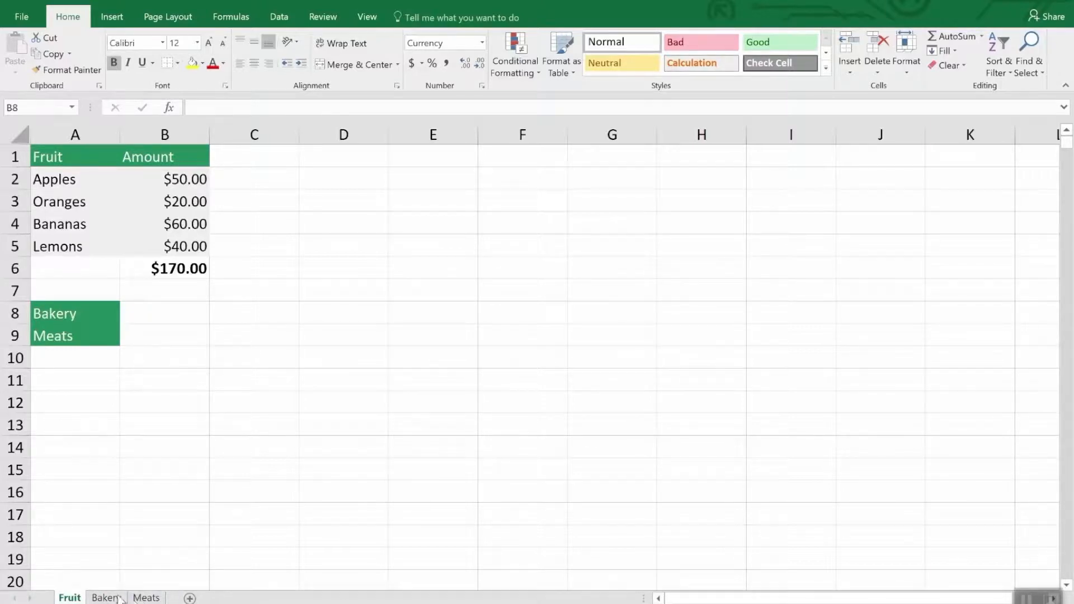
# Step: Create a copy of the Fruit sheet placed before the original Fruit sheet in Inventory.xlsx
pyautogui.click(149, 598)
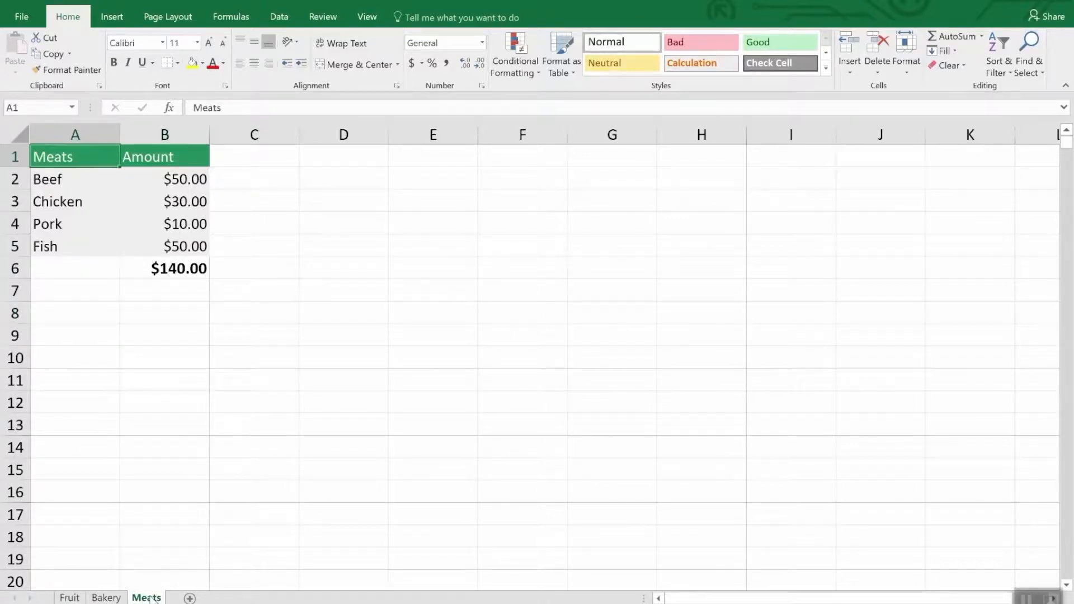
pyautogui.click(77, 598)
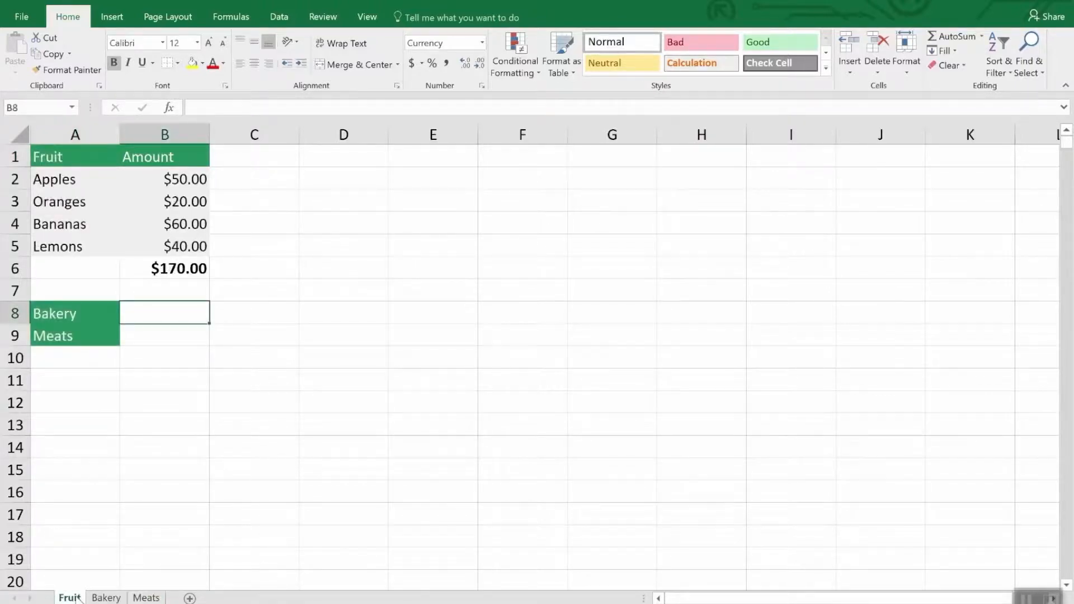
pyautogui.rightClick(77, 598)
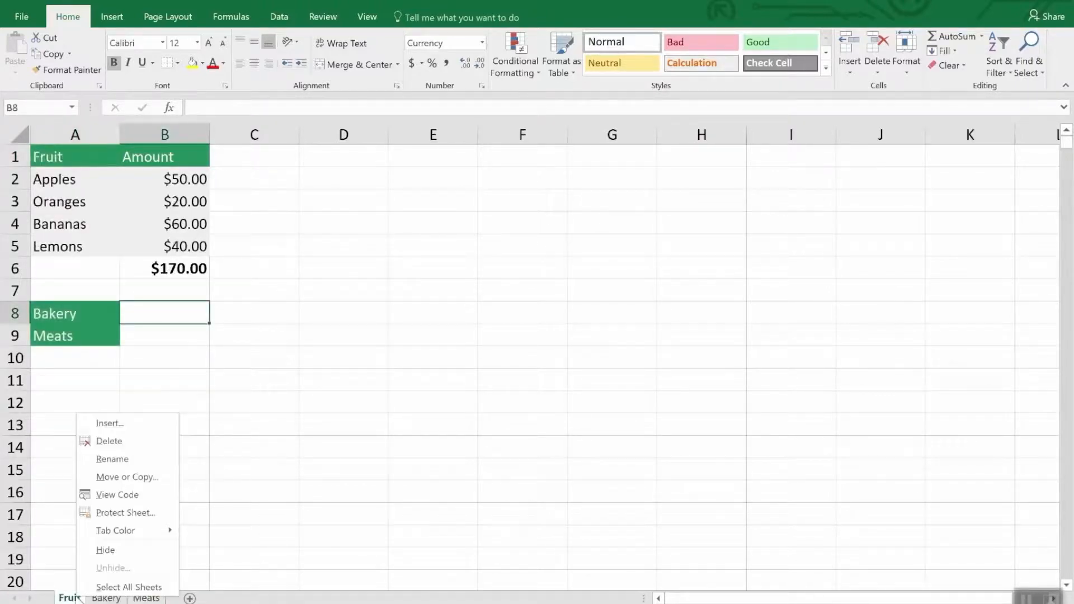
pyautogui.click(128, 477)
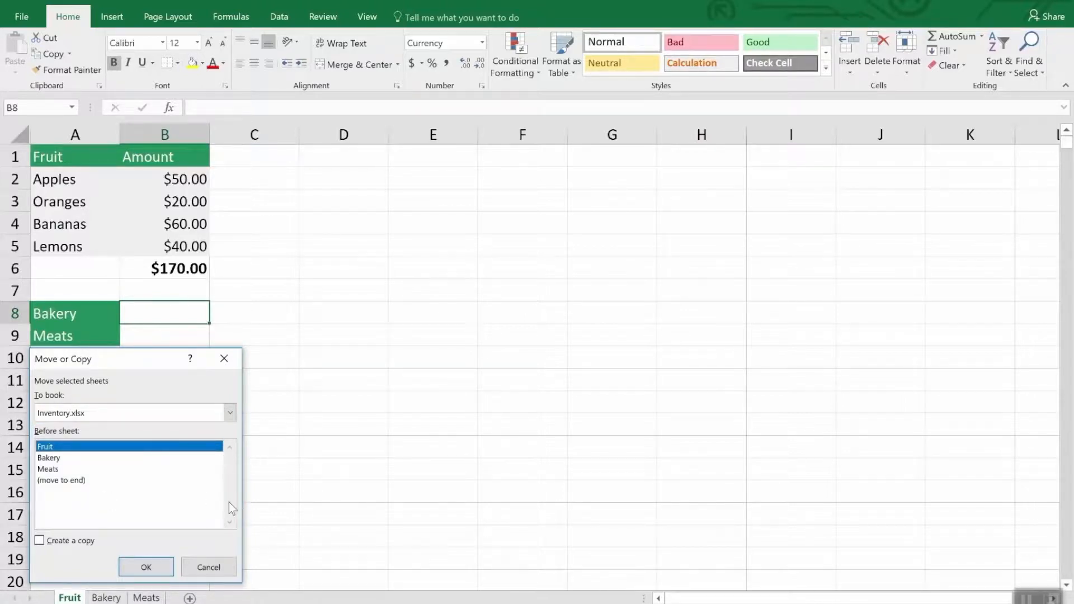
pyautogui.click(65, 544)
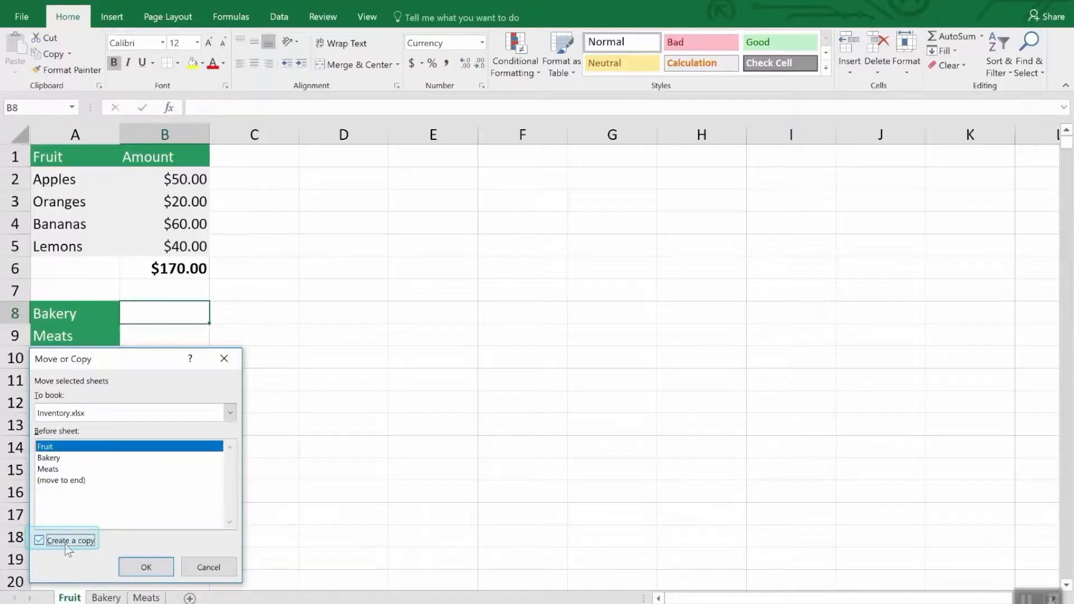
pyautogui.click(146, 568)
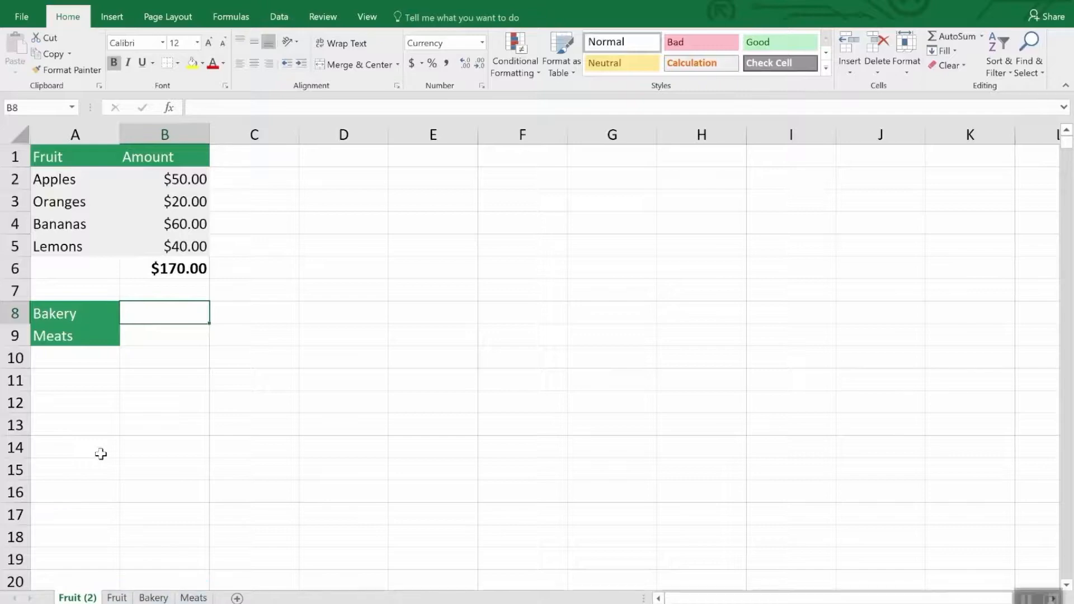
# Step: Delete the duplicate sheet Fruit (2) from the workbook
pyautogui.rightClick(64, 600)
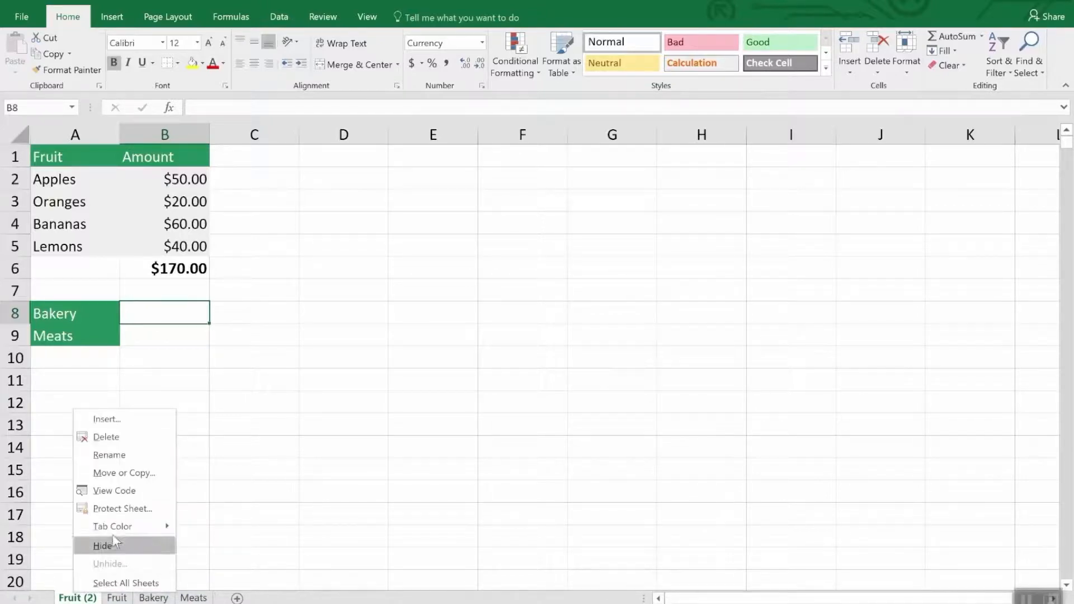
pyautogui.click(117, 436)
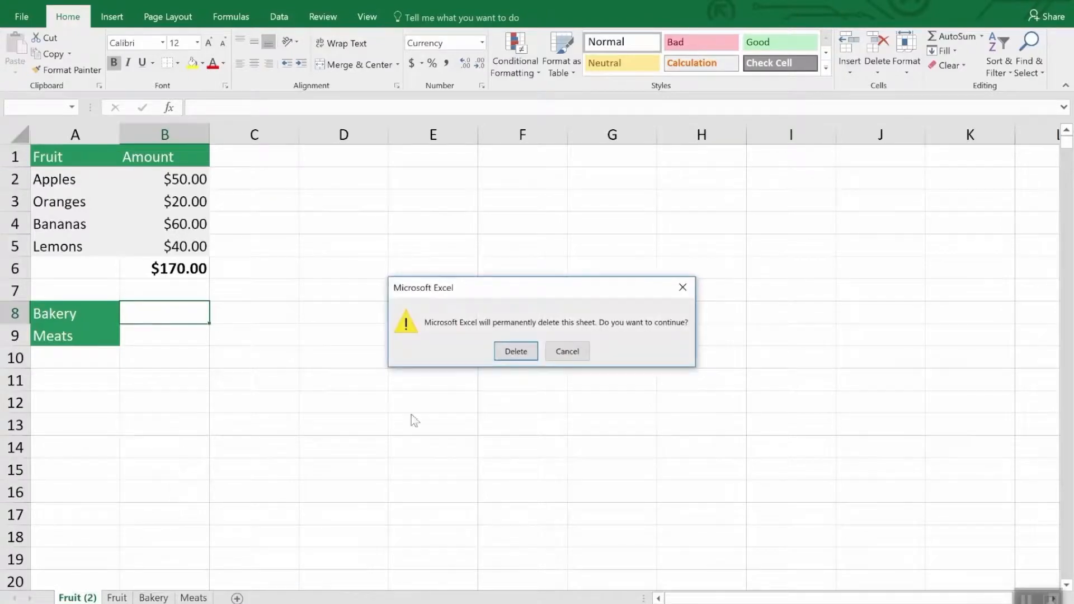
pyautogui.click(512, 351)
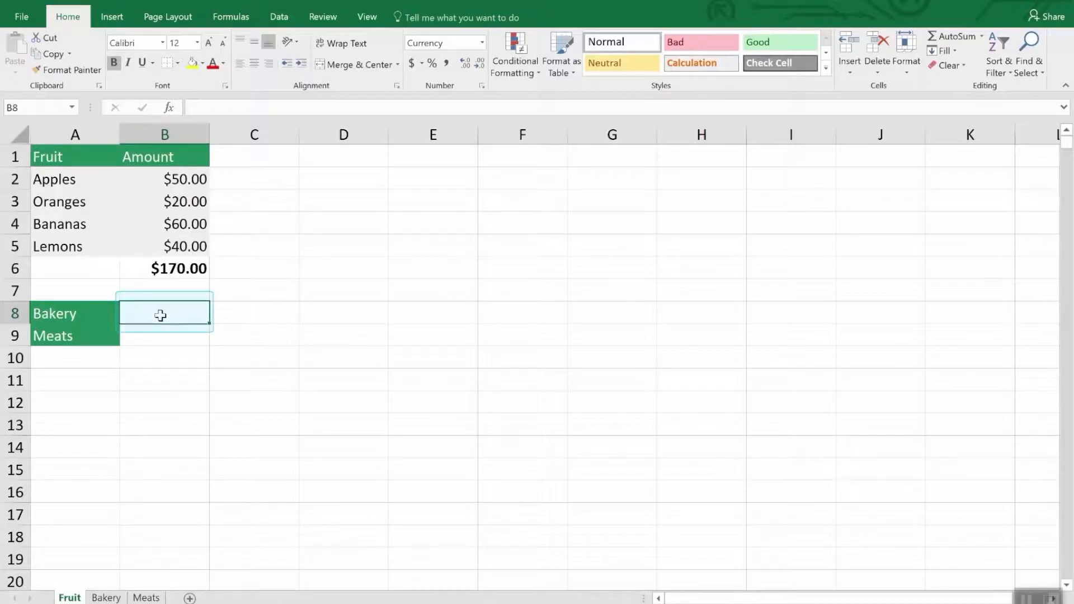
# Step: Enter a SUM formula in cell B8 of the Fruit sheet that references cell B7 of the Bakery sheet
pyautogui.write('=')
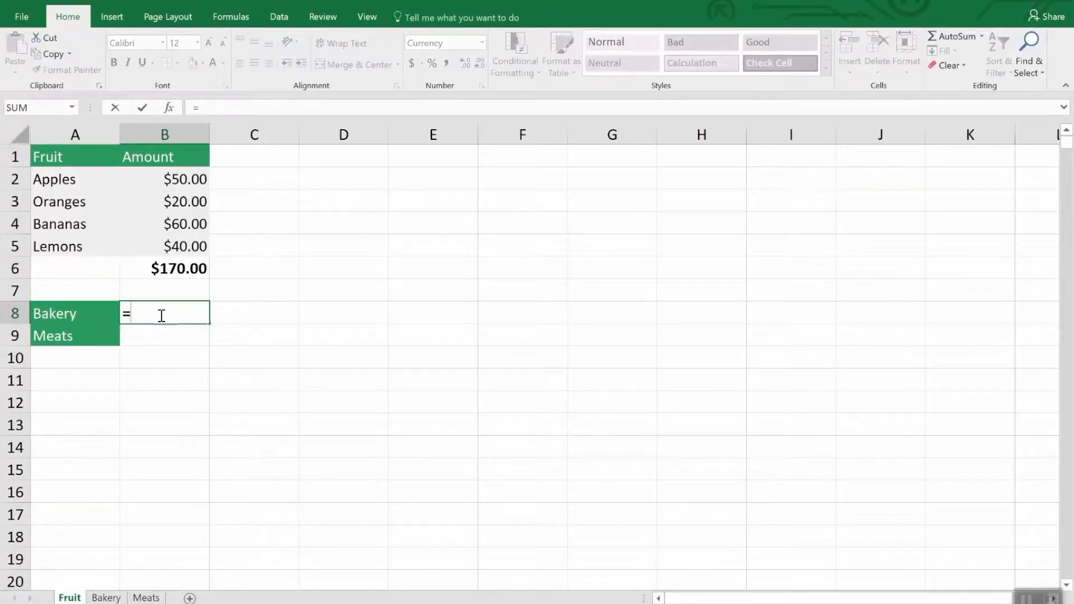
pyautogui.write('sum')
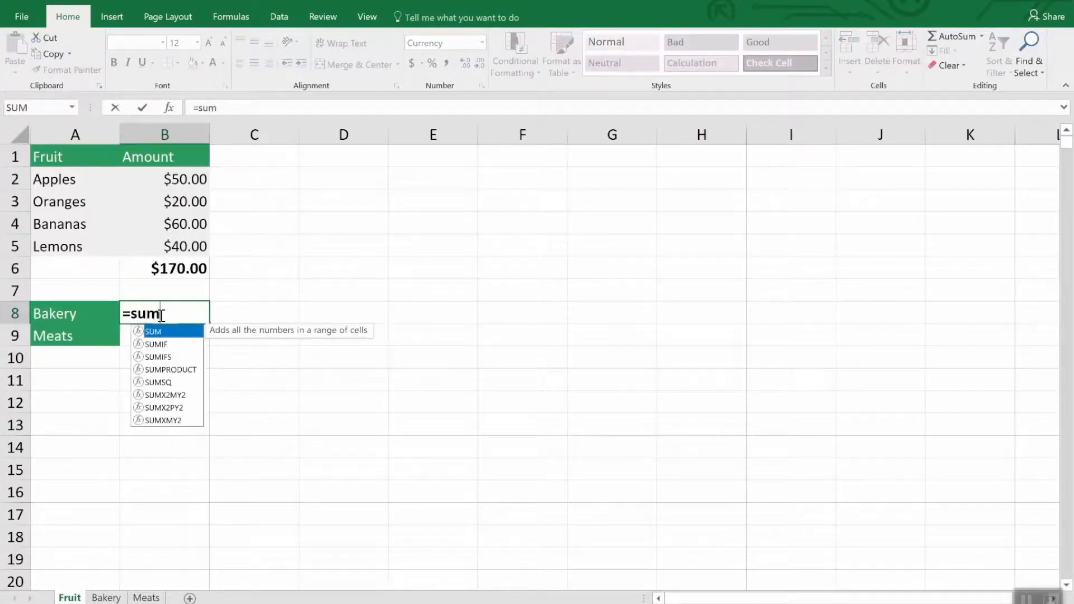
pyautogui.write('(')
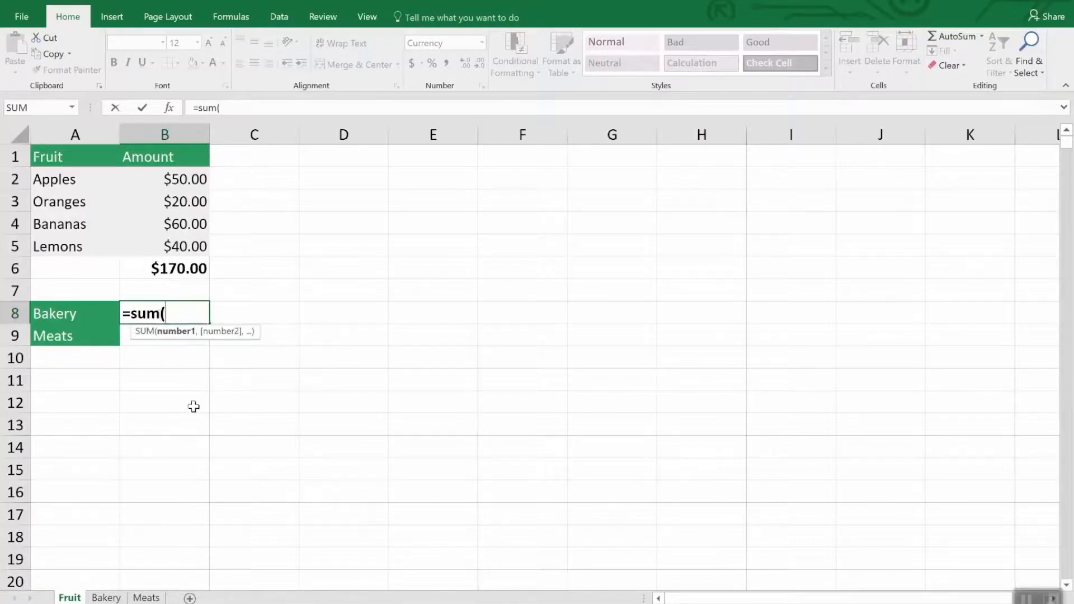
pyautogui.click(112, 598)
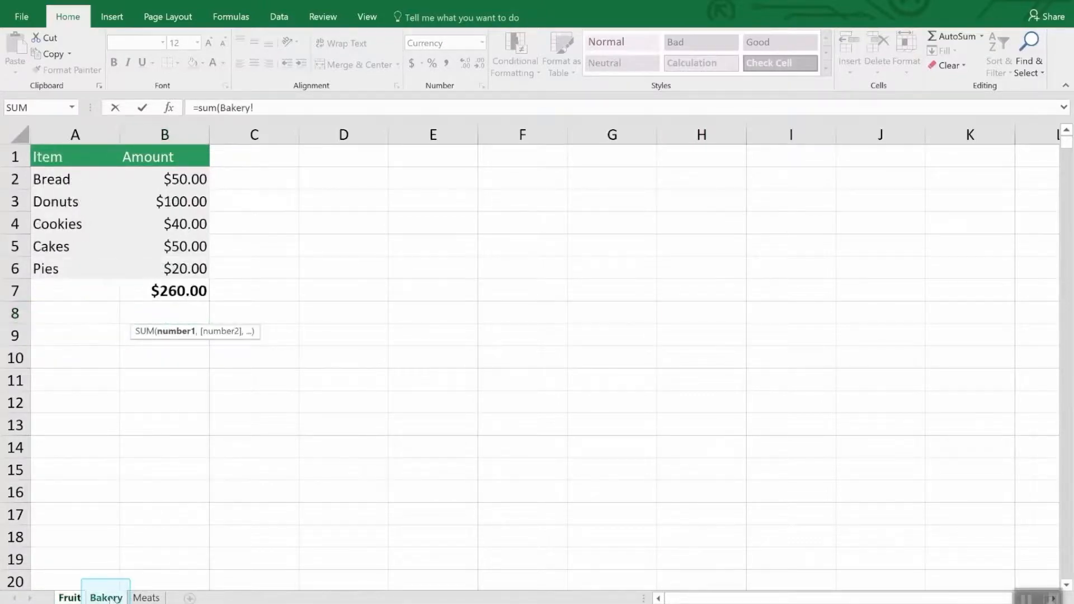
pyautogui.click(188, 288)
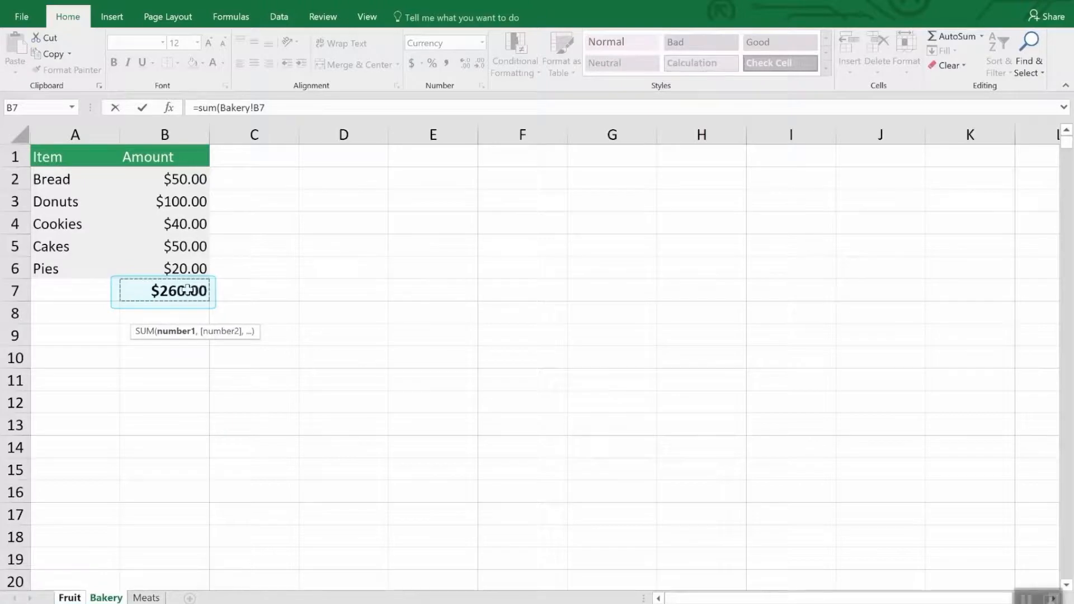
pyautogui.press('Return')
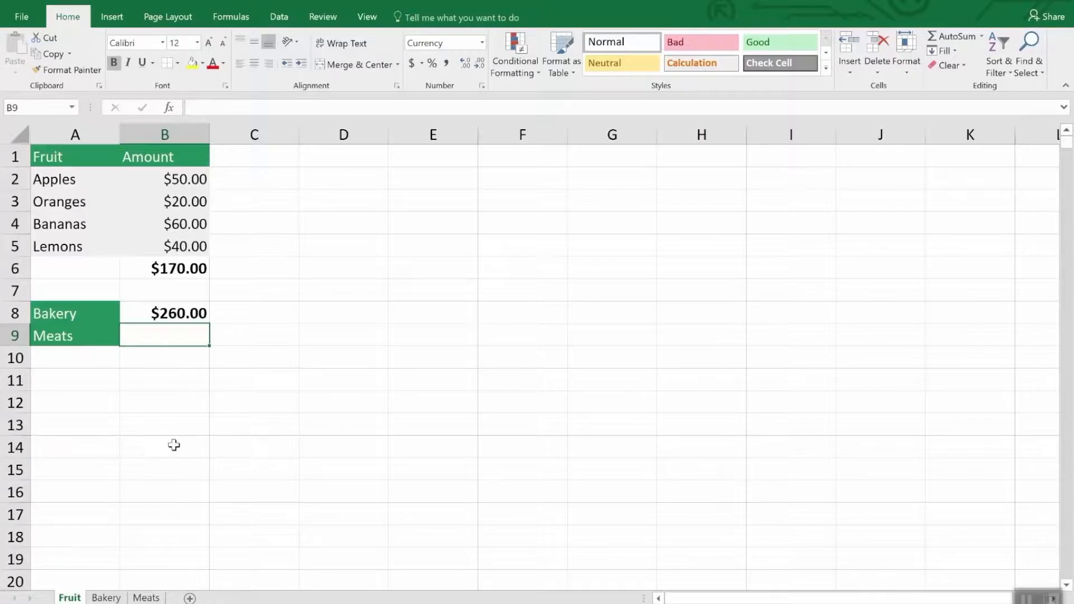
# Step: Enter a SUM formula in cell B9 of the Fruit sheet that adds cells B3 and B5 of the Meats sheet
pyautogui.write('=sum(')
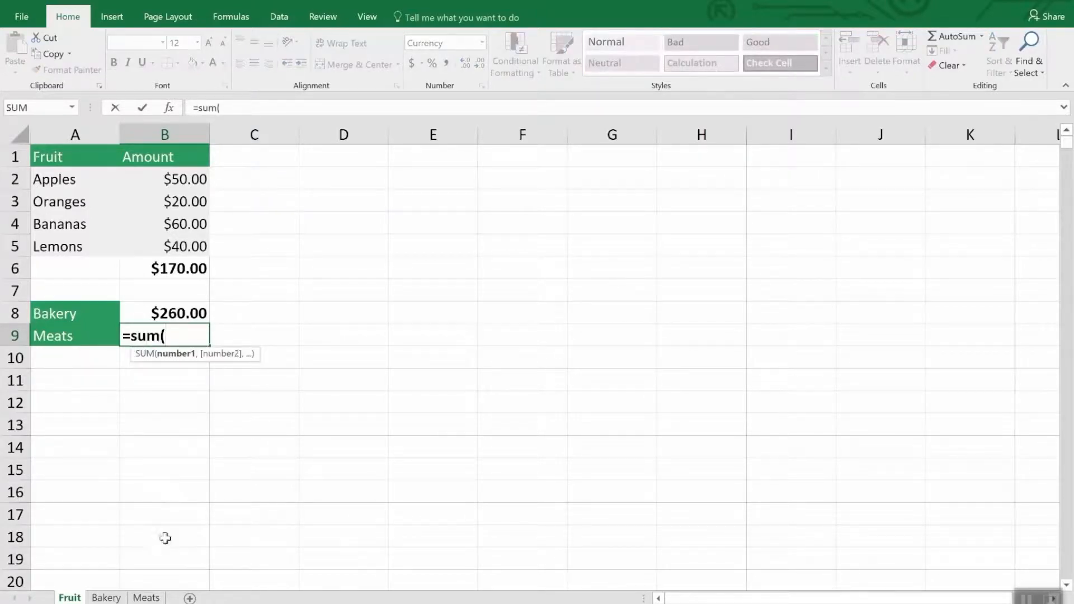
pyautogui.click(159, 598)
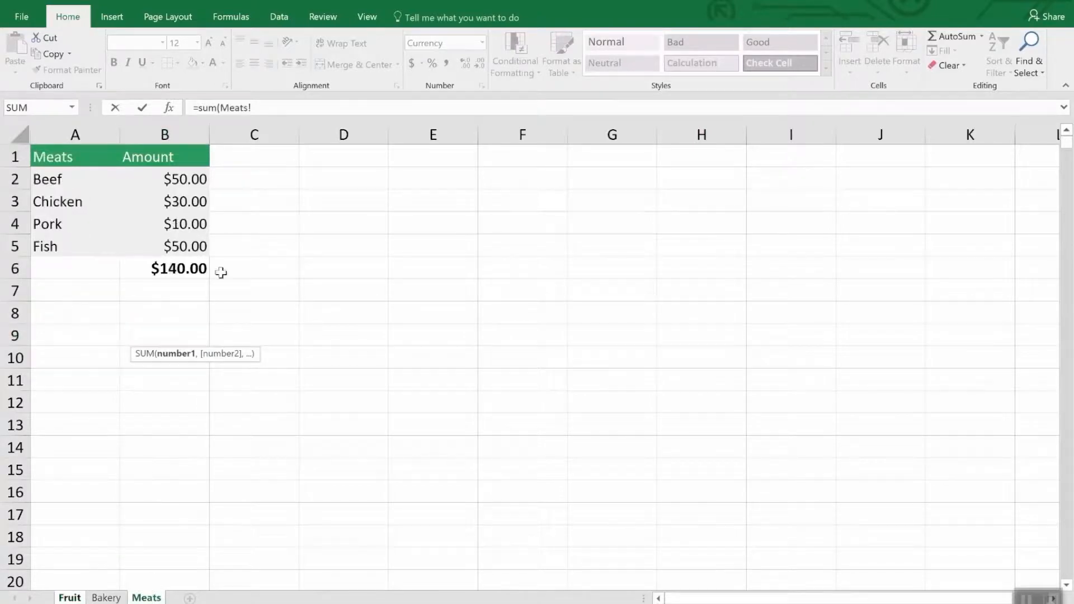
pyautogui.click(191, 201)
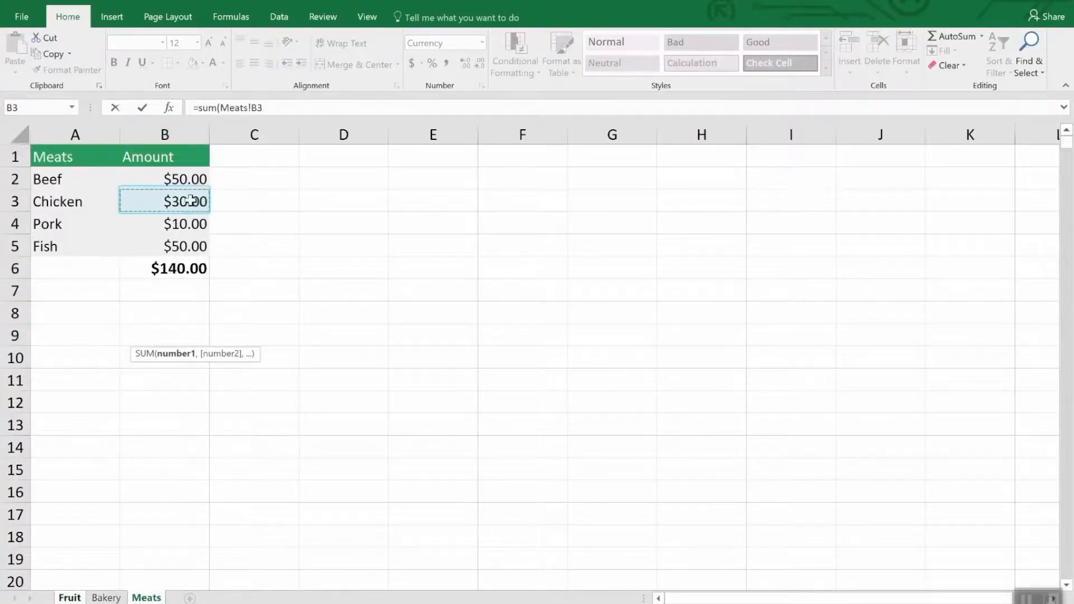
pyautogui.write(',')
pyautogui.click(193, 246)
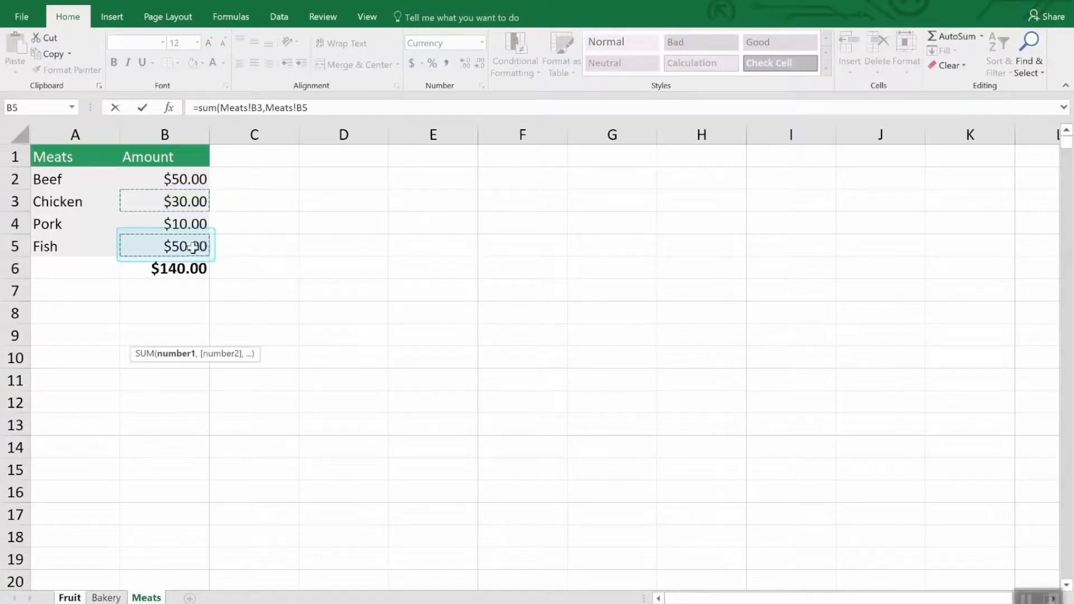
pyautogui.press('Return')
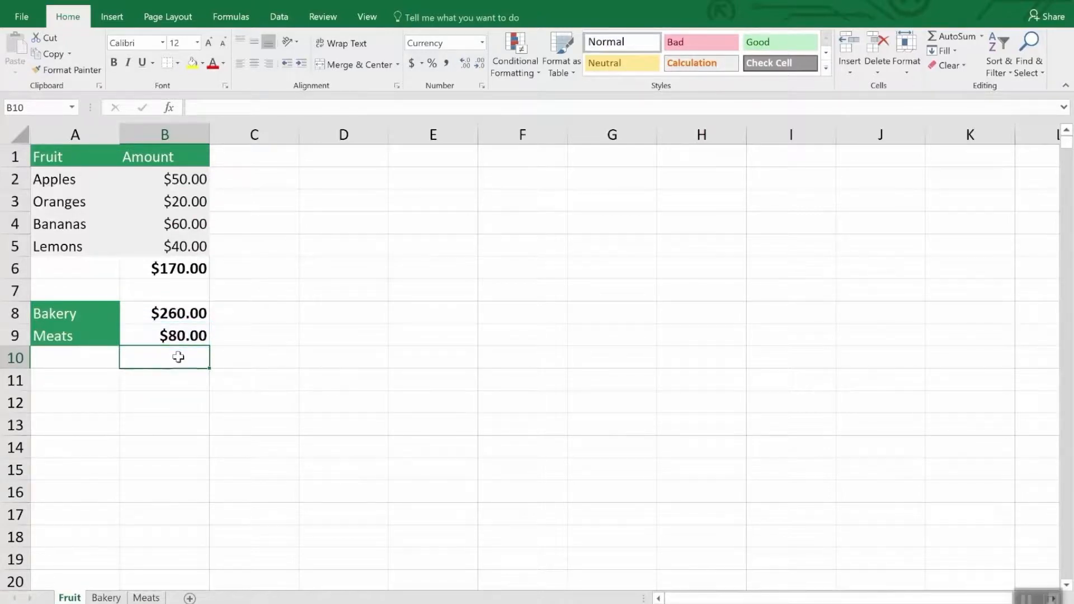
# Step: Edit the SUM formula in cell B8, replacing its Bakery sheet reference with the Meats sheet
pyautogui.click(180, 315)
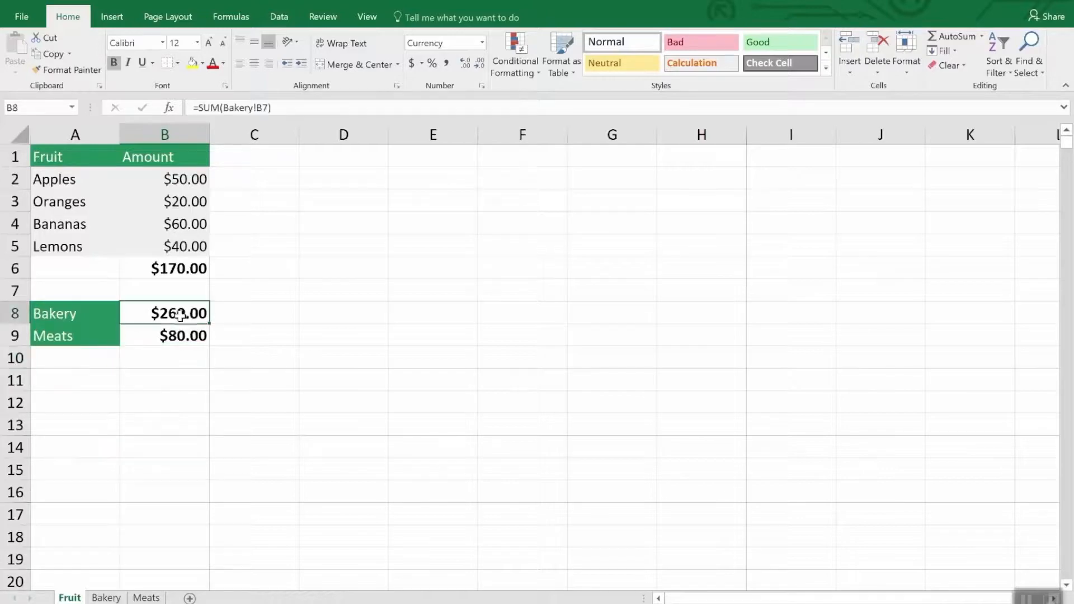
pyautogui.click(296, 108)
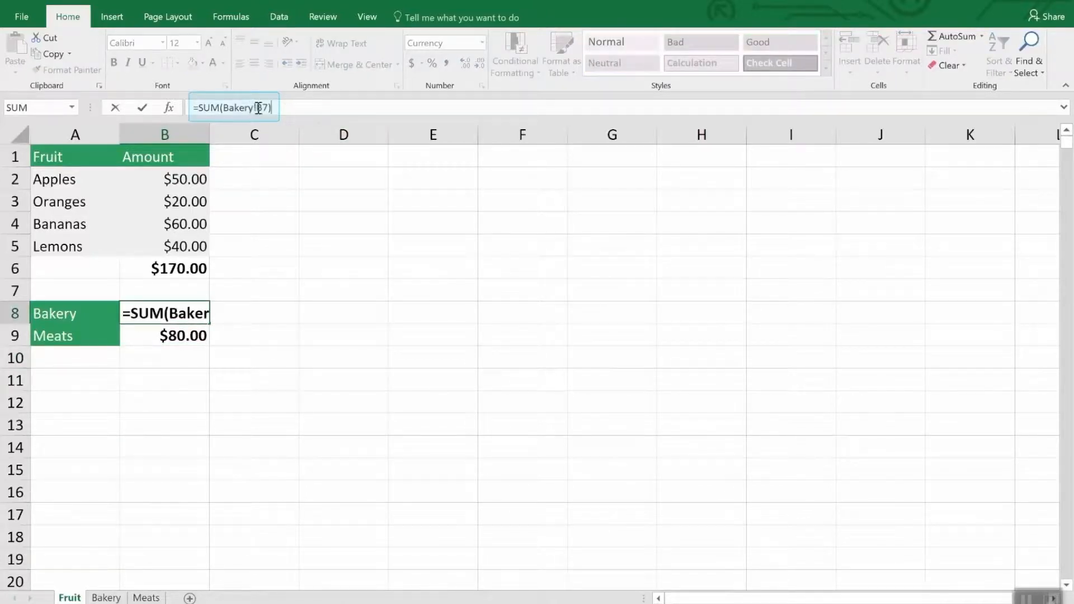
pyautogui.moveTo(259, 108); pyautogui.dragTo(224, 107)
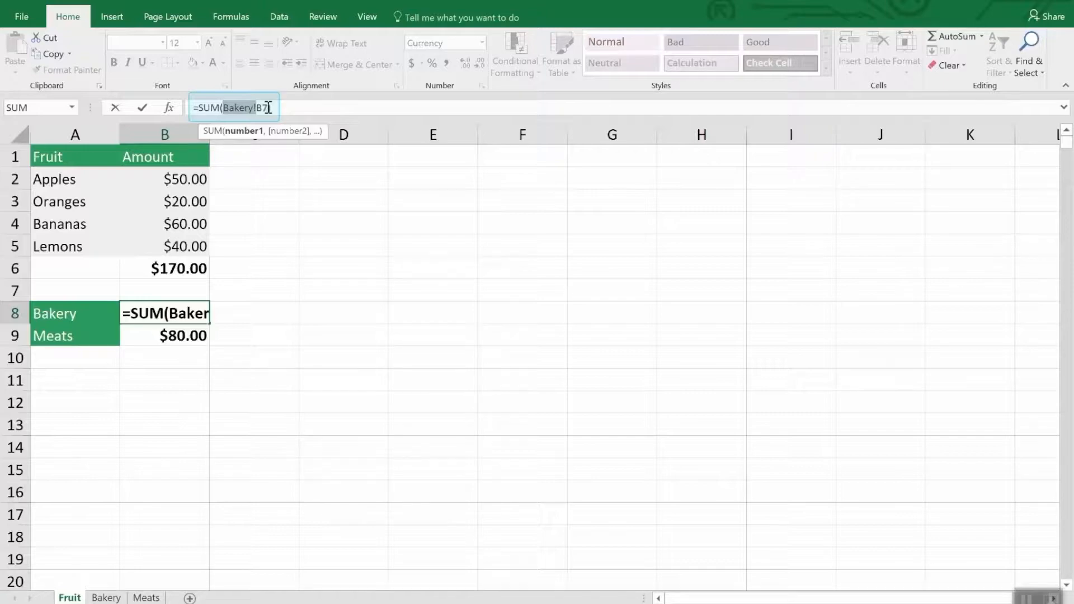
pyautogui.write(')')
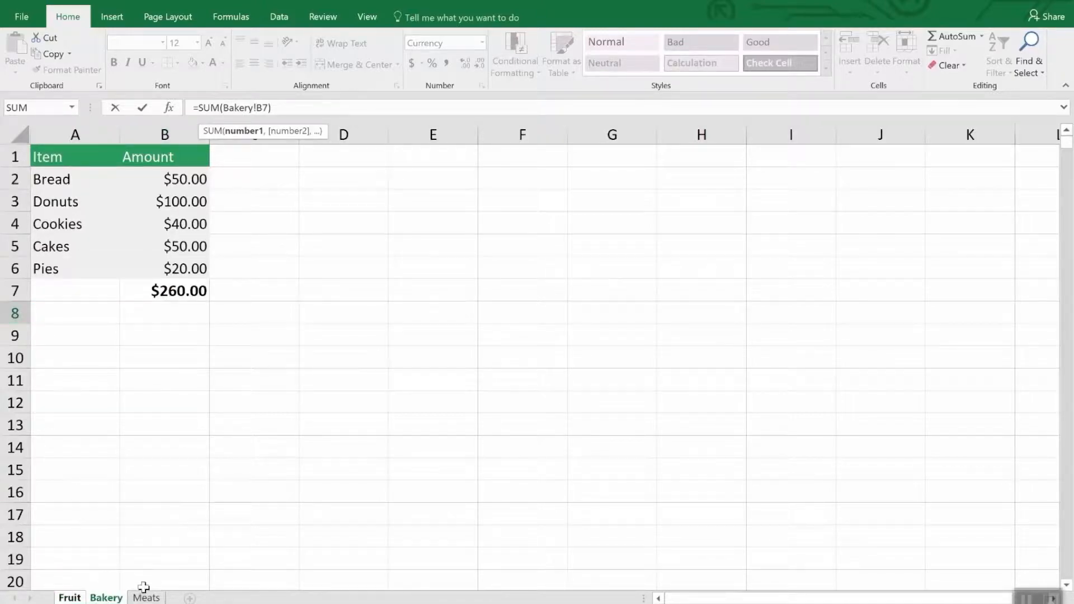
pyautogui.click(146, 597)
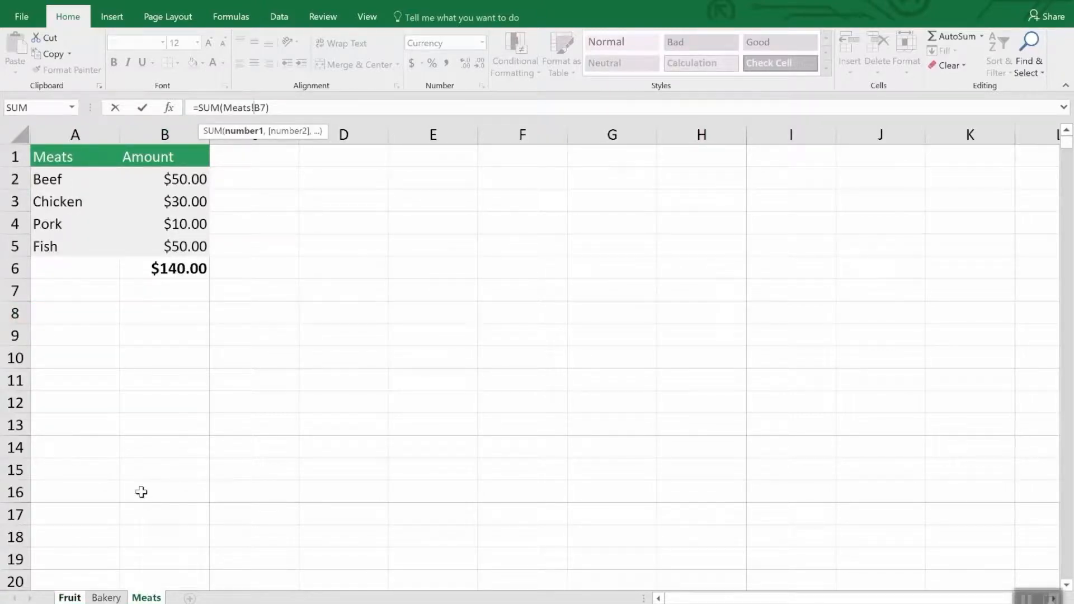
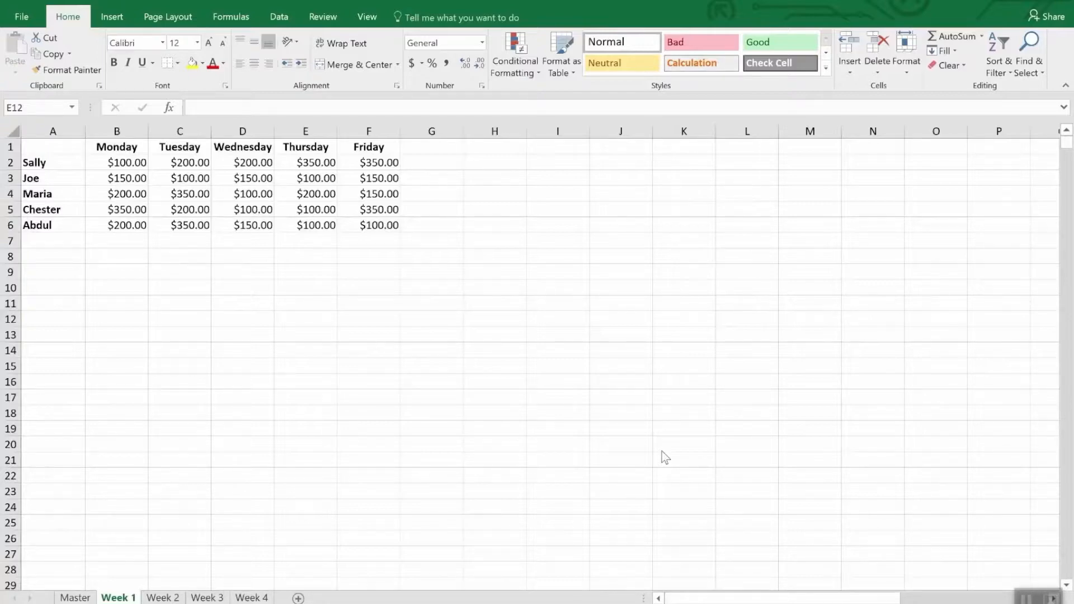
# Step: Start a Consolidate operation in cell A1 of the Master sheet, keeping Sum as the function
pyautogui.click(211, 600)
pyautogui.click(249, 600)
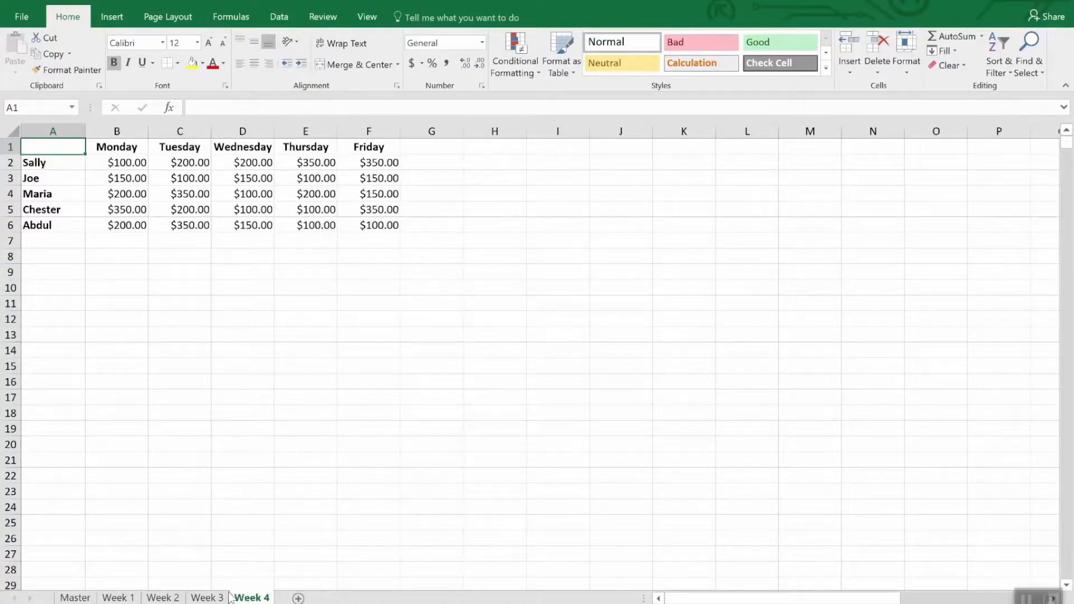
pyautogui.click(75, 598)
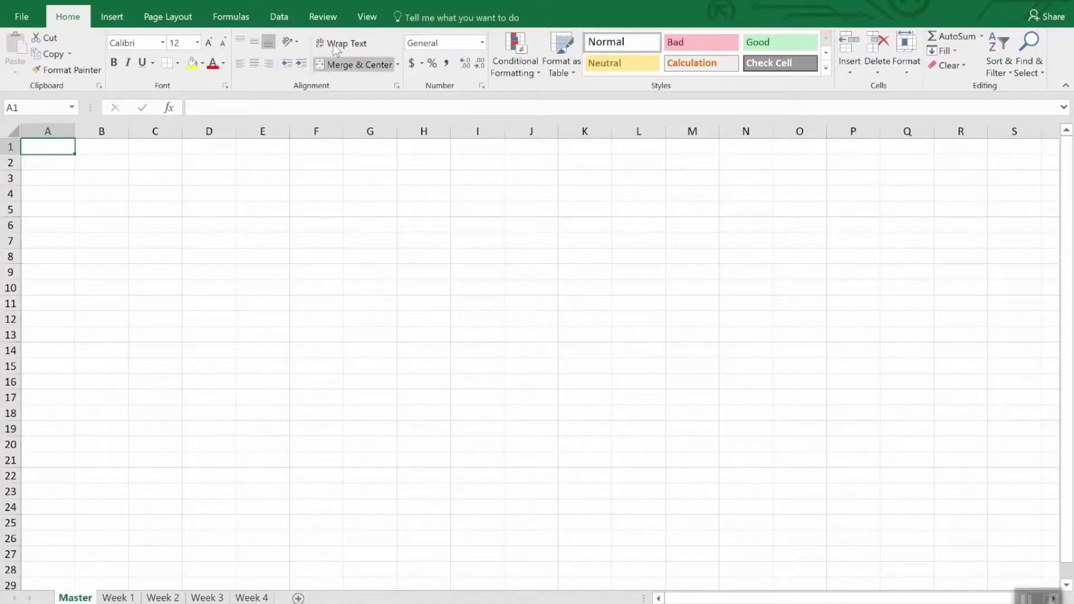
pyautogui.click(282, 18)
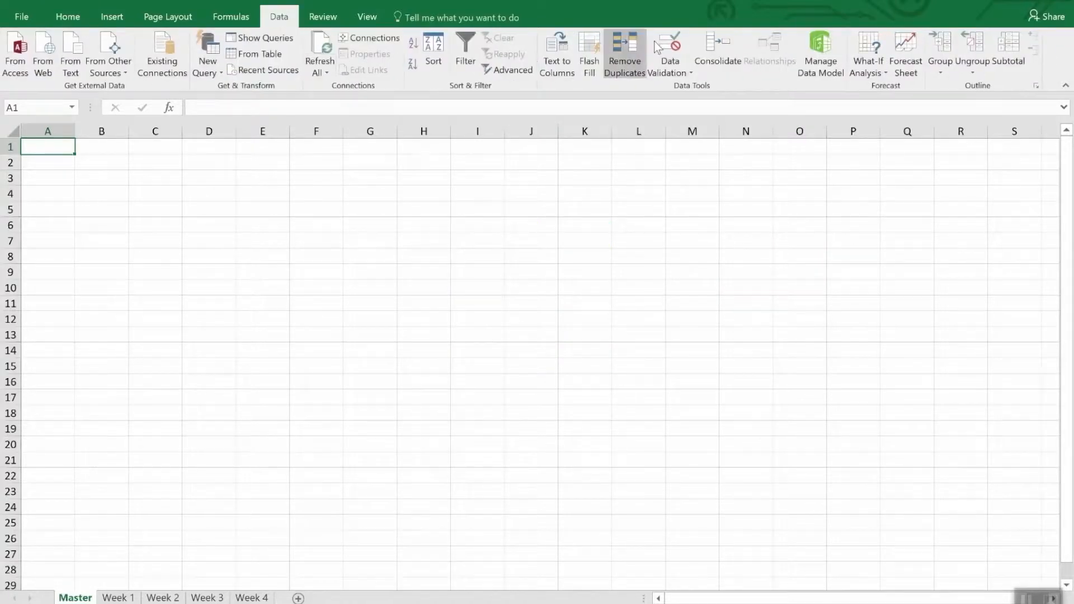
pyautogui.click(716, 47)
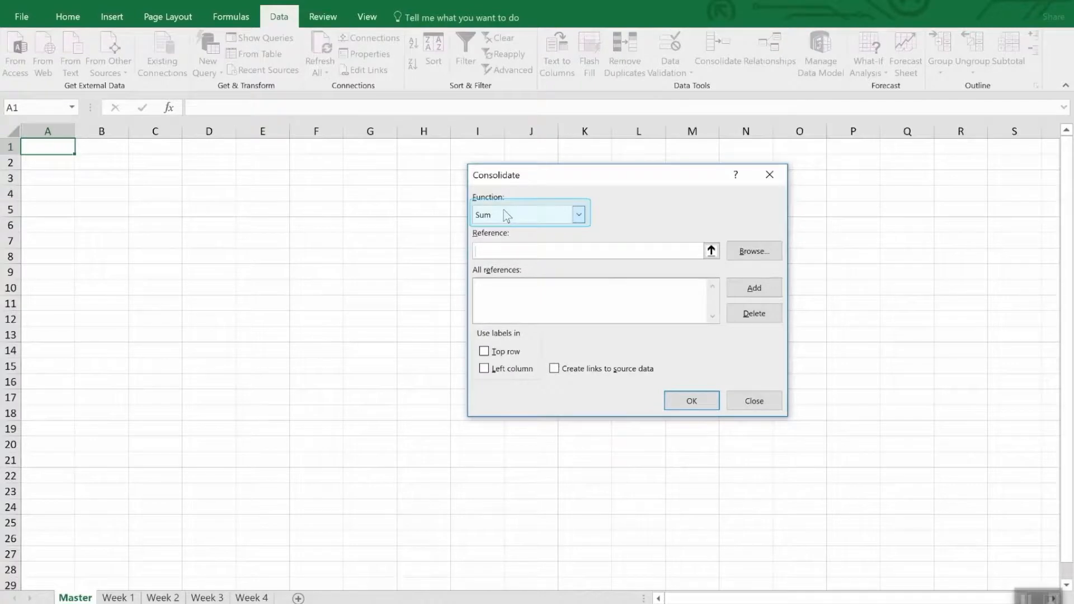
pyautogui.click(580, 216)
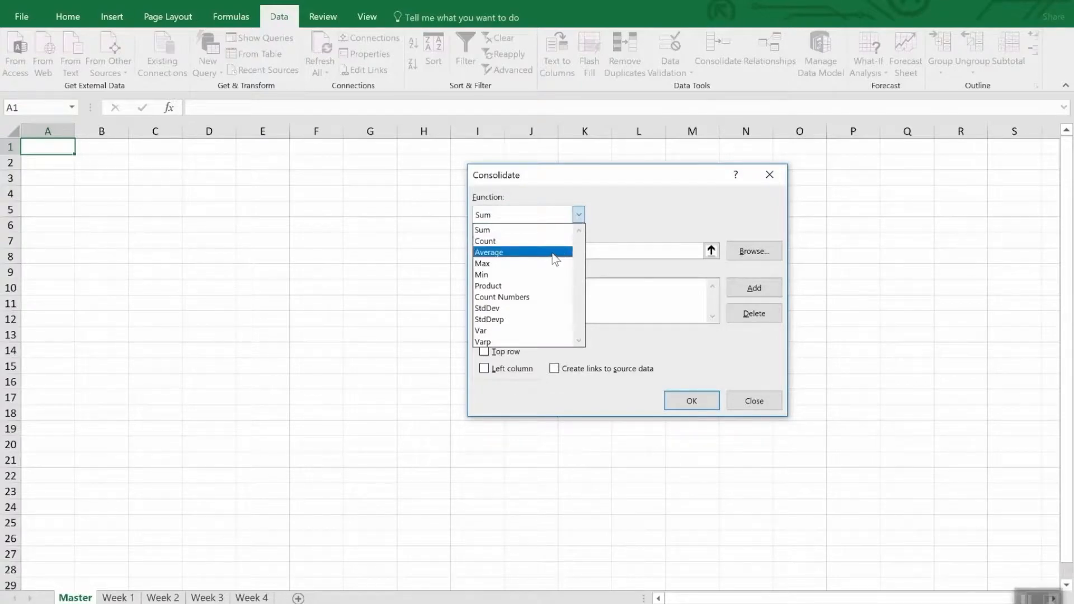
pyautogui.click(645, 213)
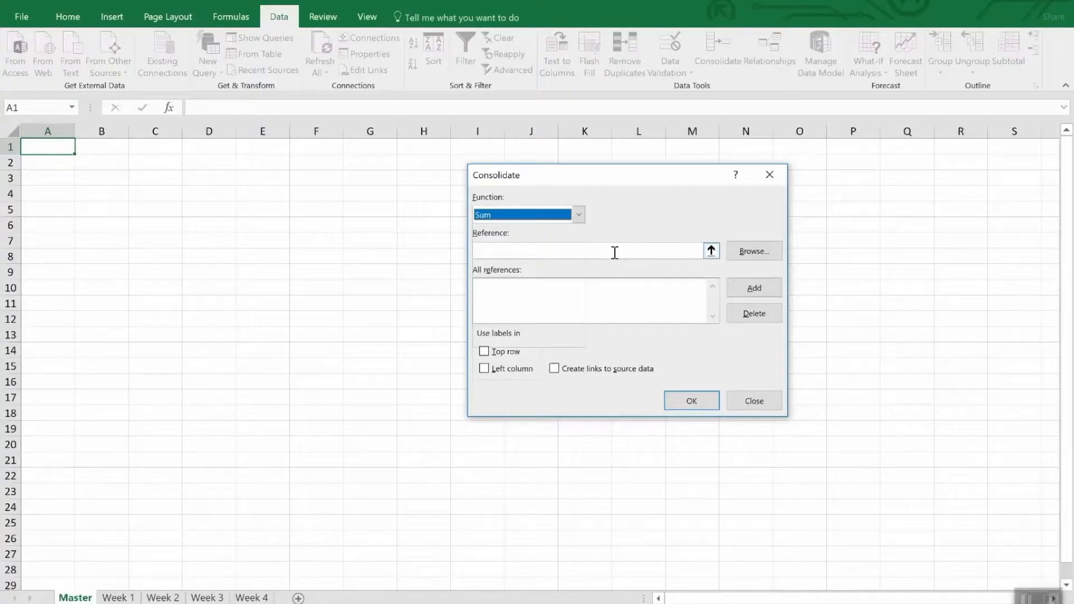
# Step: Add the range A1:F6 of the Week 1 sheet to the consolidation references
pyautogui.click(711, 251)
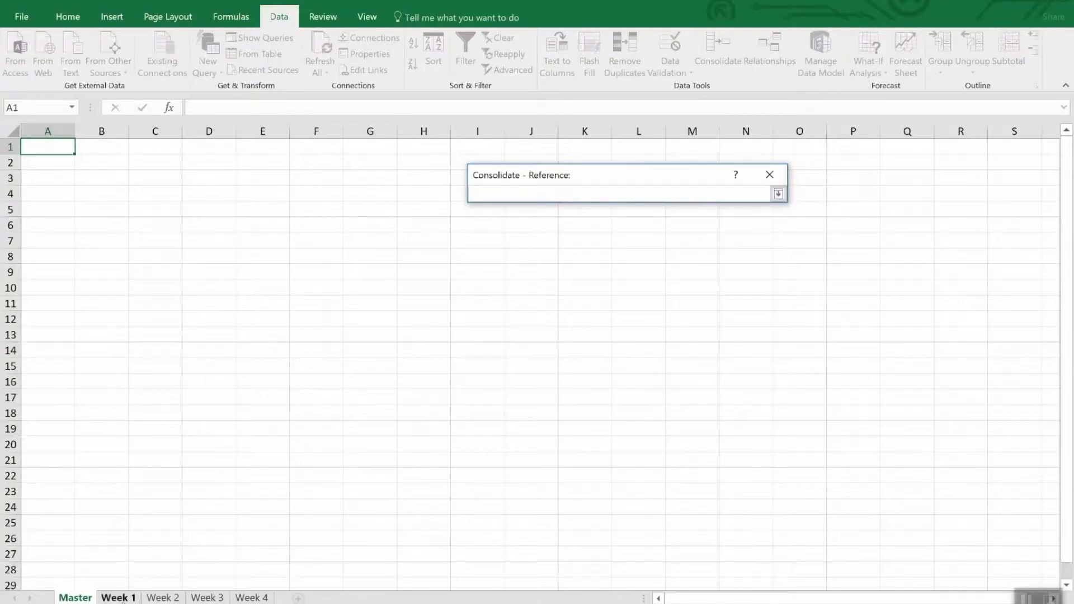
pyautogui.click(118, 597)
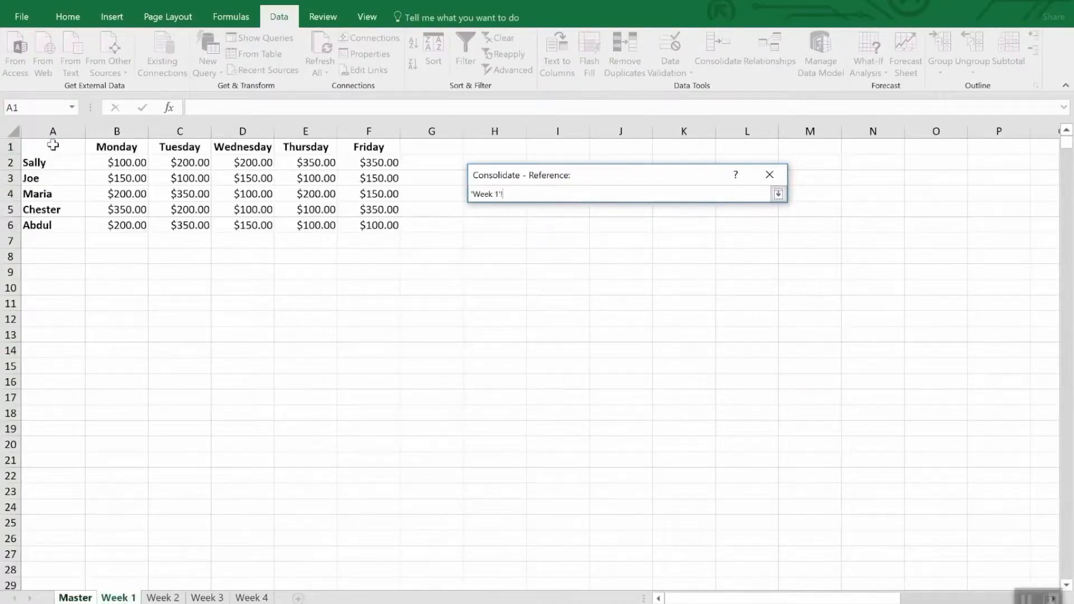
pyautogui.moveTo(53, 150)
pyautogui.mouseDown()
pyautogui.moveTo(266, 200)
pyautogui.moveTo(388, 215)
pyautogui.moveTo(381, 226)
pyautogui.mouseUp()
pyautogui.click(779, 194)
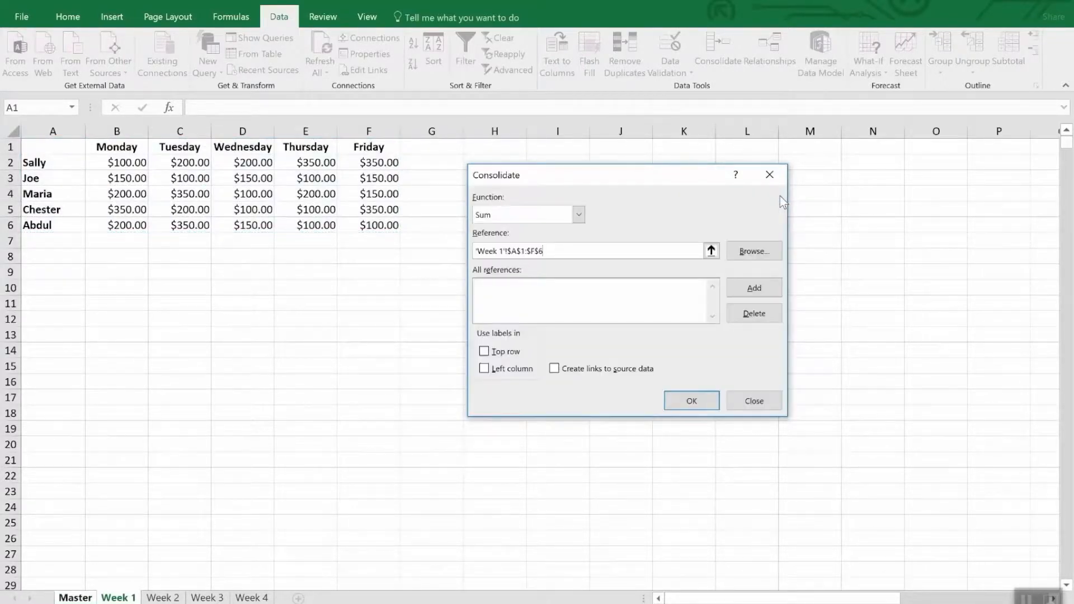
pyautogui.click(753, 288)
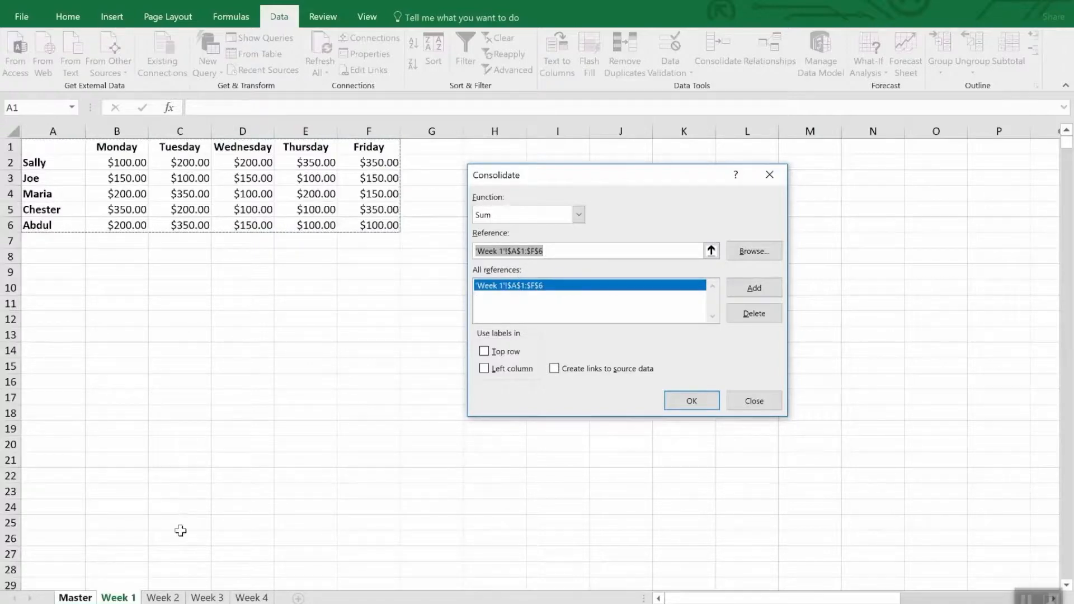
# Step: Add the range A1:F6 of the Week 2, Week 3 and Week 4 sheets to the consolidation references
pyautogui.click(164, 598)
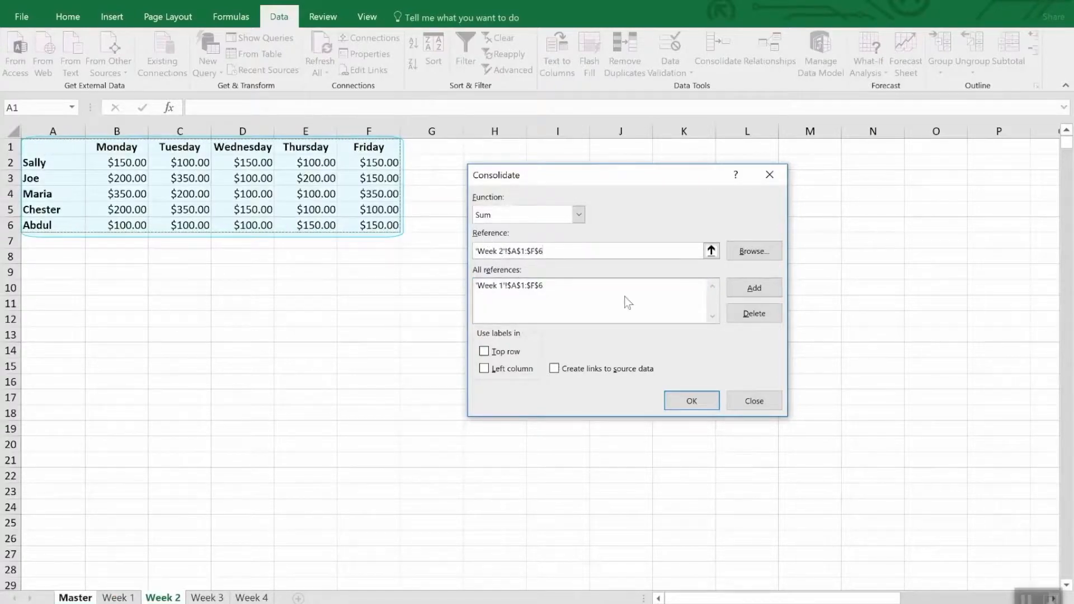
pyautogui.click(746, 291)
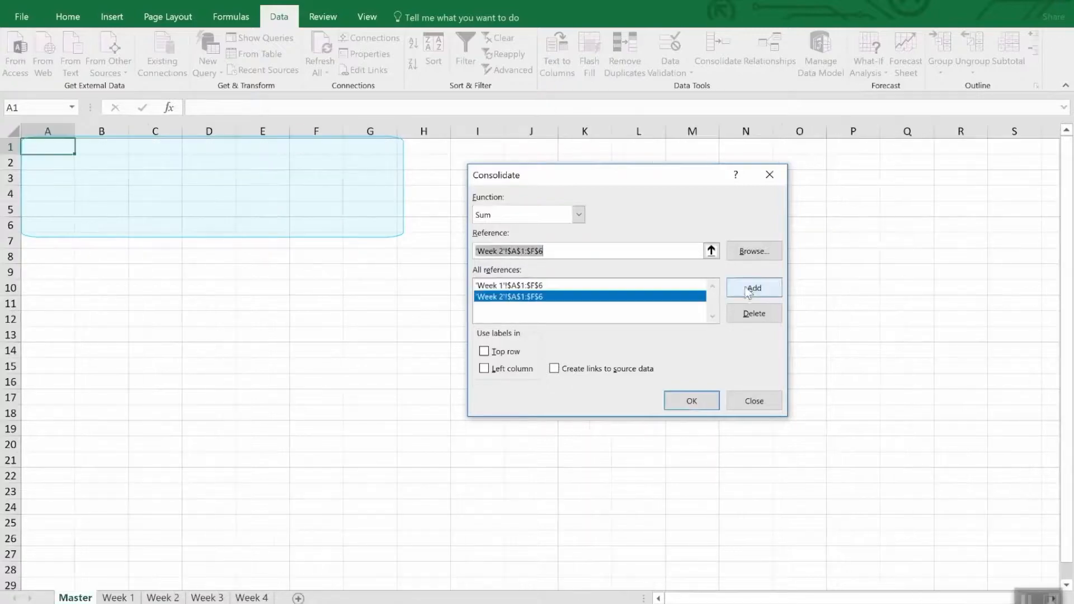
pyautogui.click(208, 596)
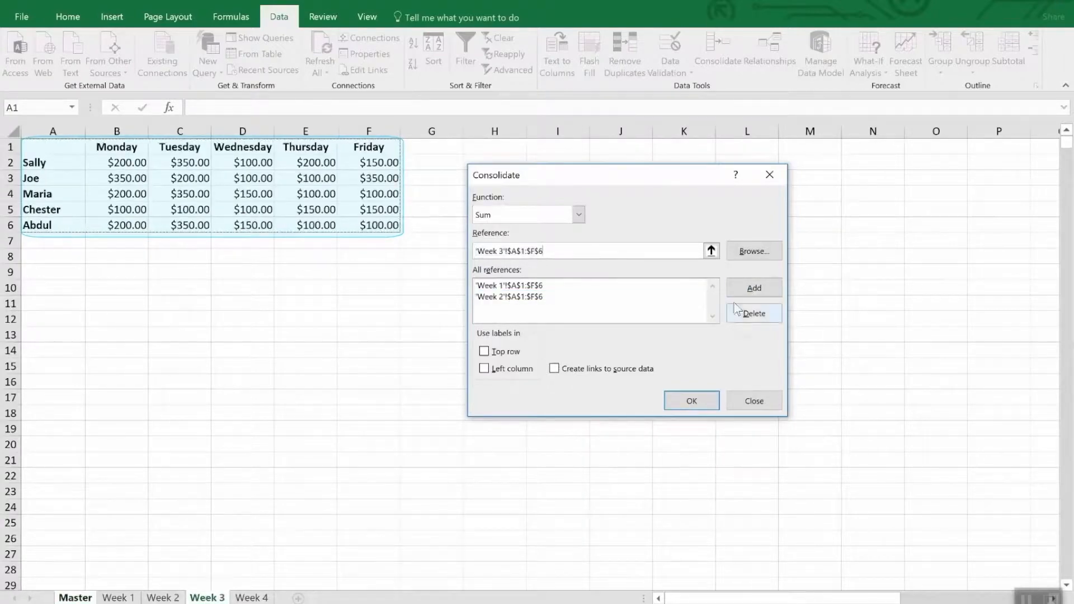
pyautogui.click(750, 288)
pyautogui.click(250, 597)
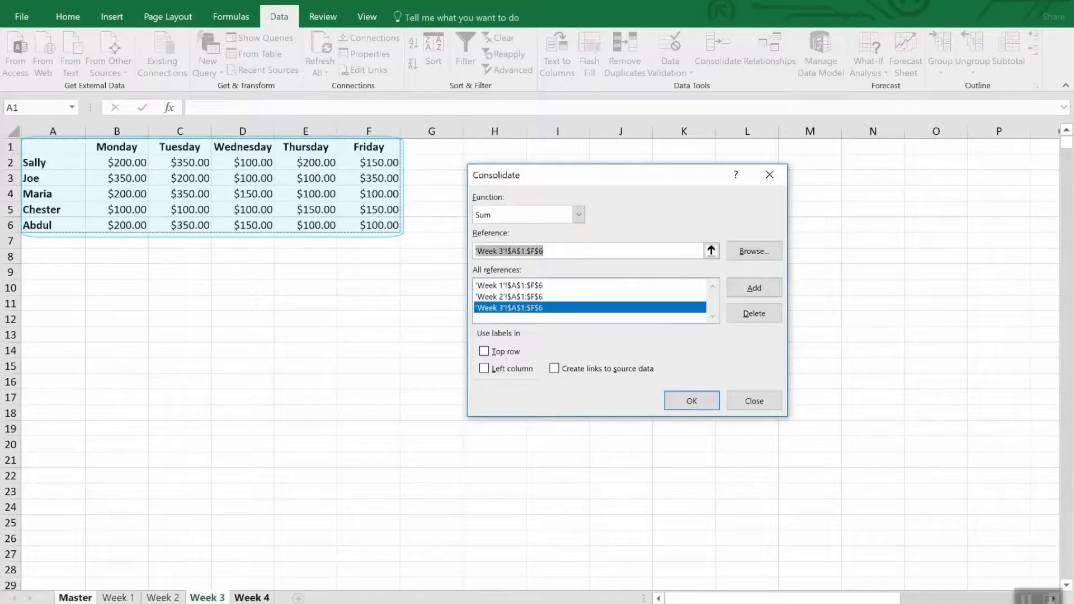
pyautogui.click(775, 288)
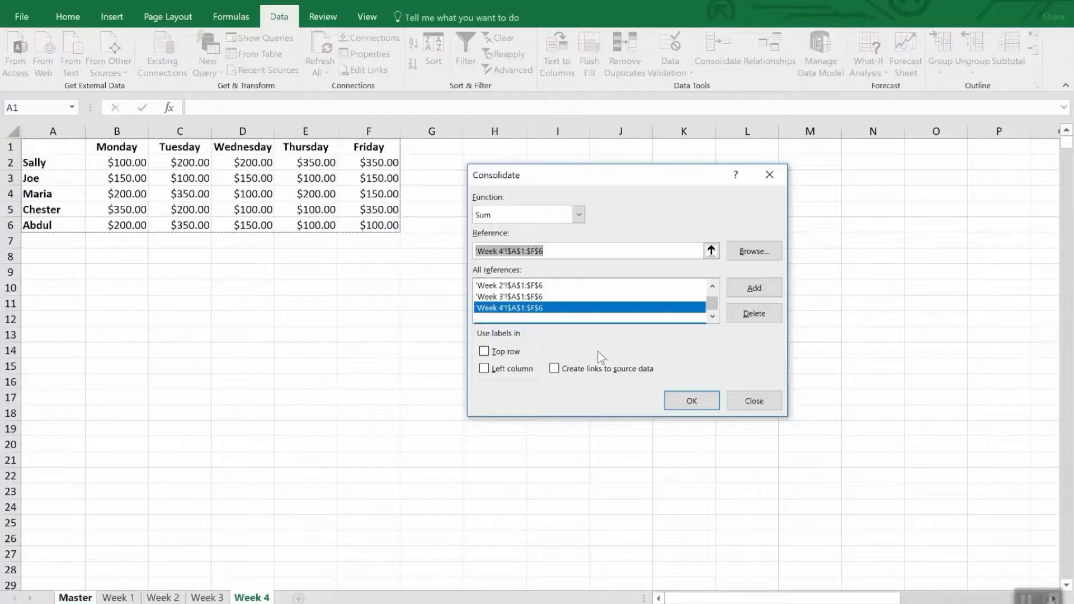
# Step: Use labels from the top row and left column, create links to the source data, and run the consolidation
pyautogui.click(511, 352)
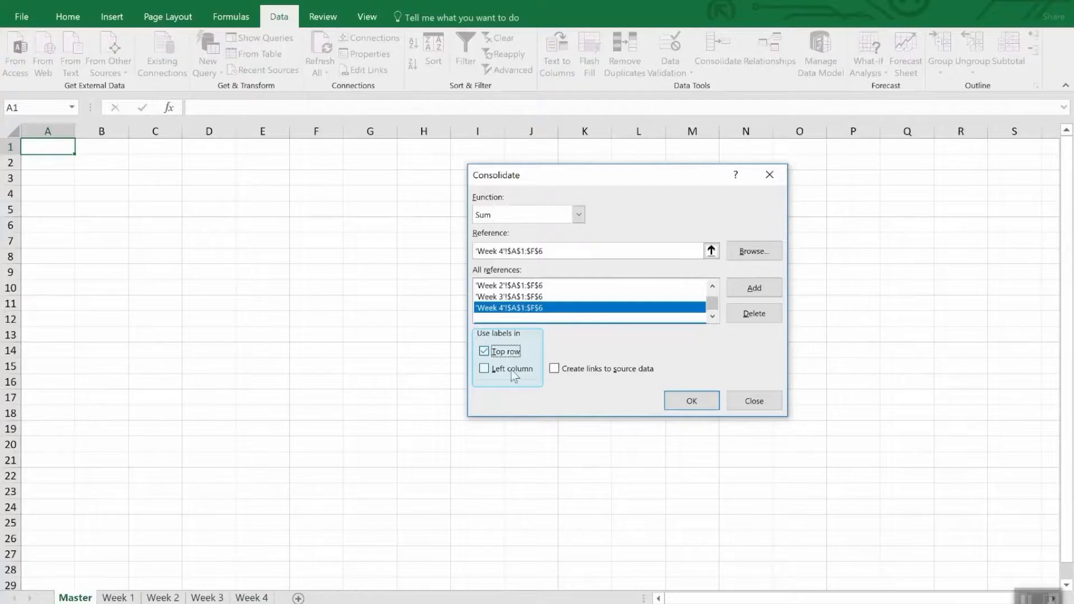
pyautogui.click(513, 372)
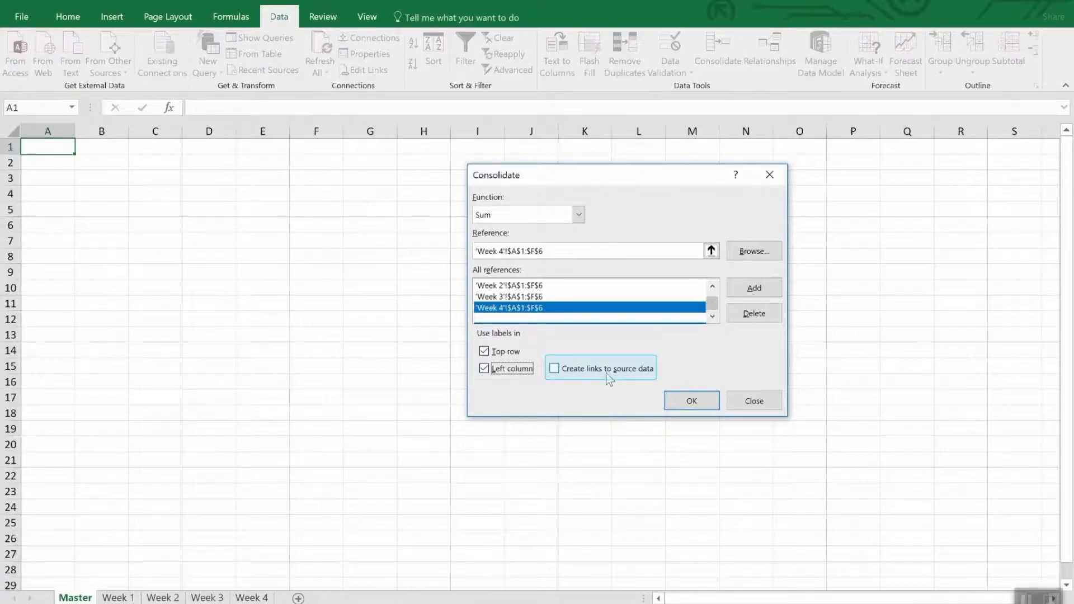
pyautogui.click(609, 373)
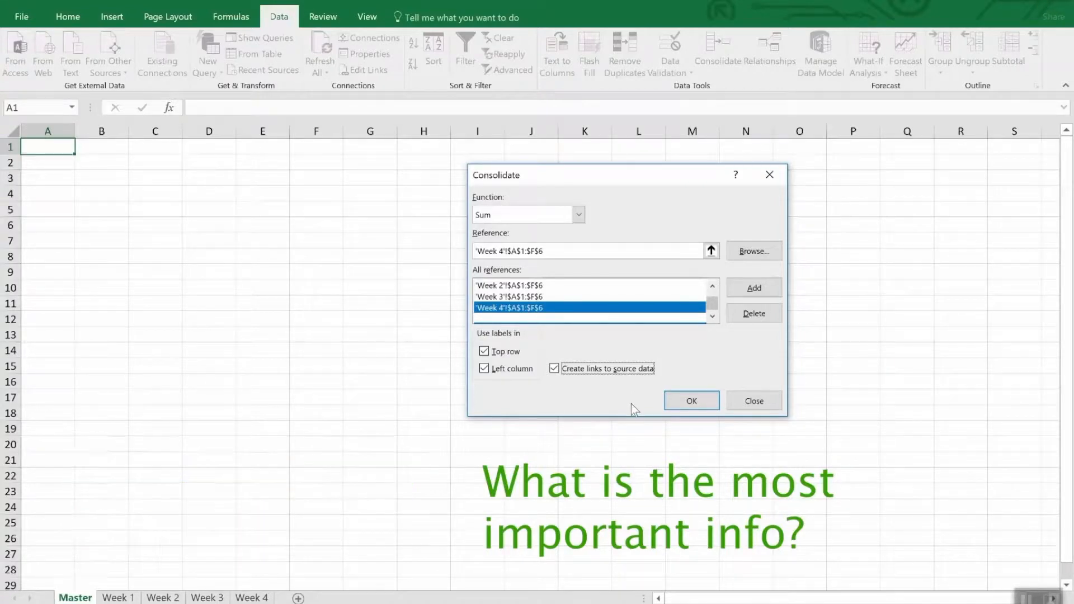
pyautogui.click(681, 405)
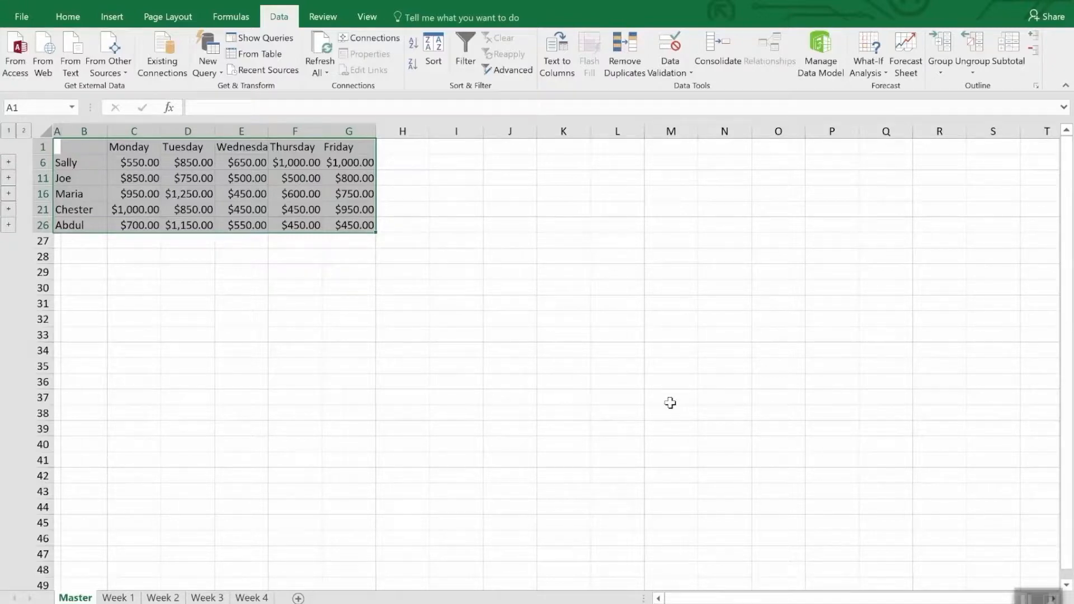
pyautogui.click(670, 403)
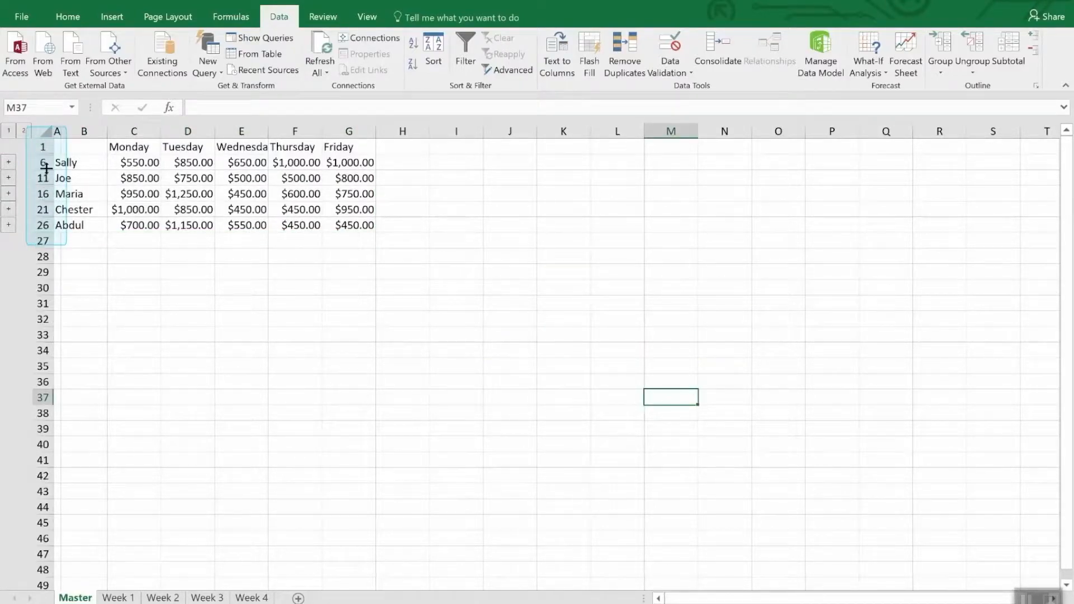
# Step: Unhide the detail rows within rows 1 to 26 of the Master sheet, and undo the unhiding
pyautogui.moveTo(42, 147); pyautogui.dragTo(36, 226)
pyautogui.rightClick(37, 227)
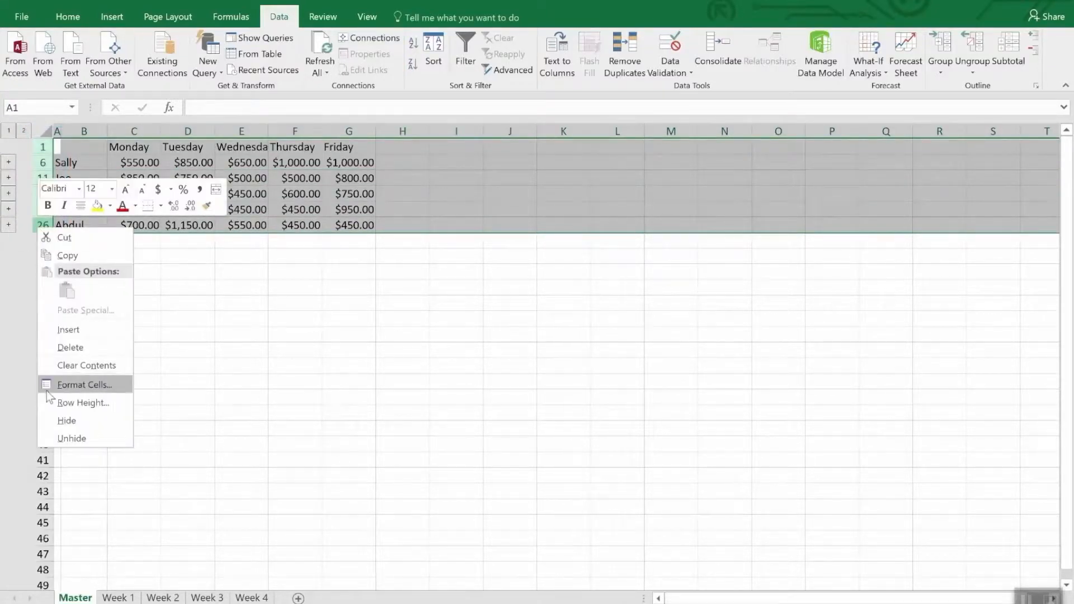
pyautogui.click(62, 438)
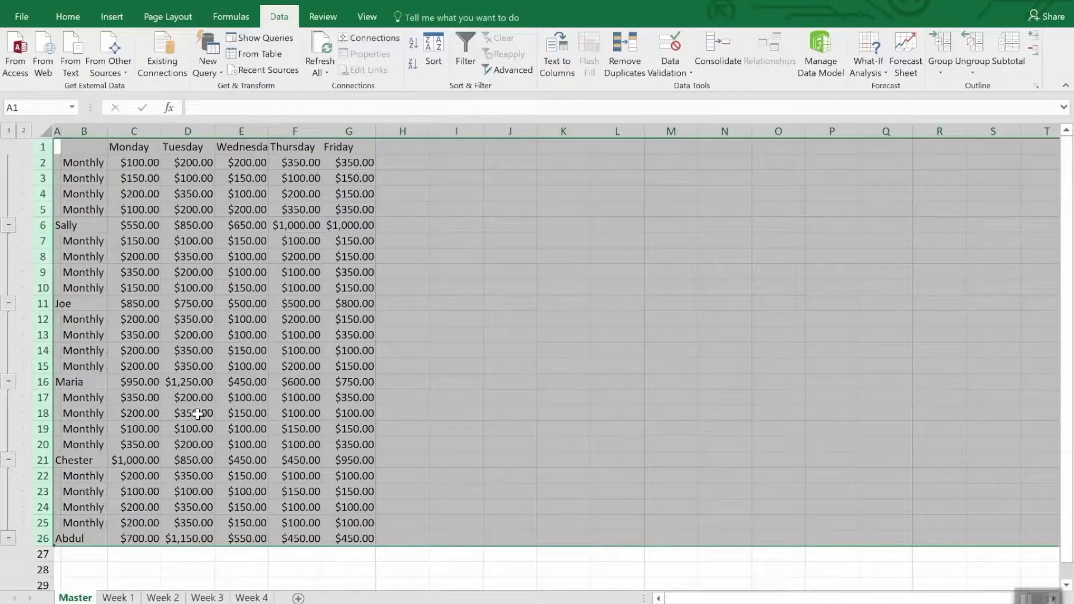
pyautogui.click(239, 568)
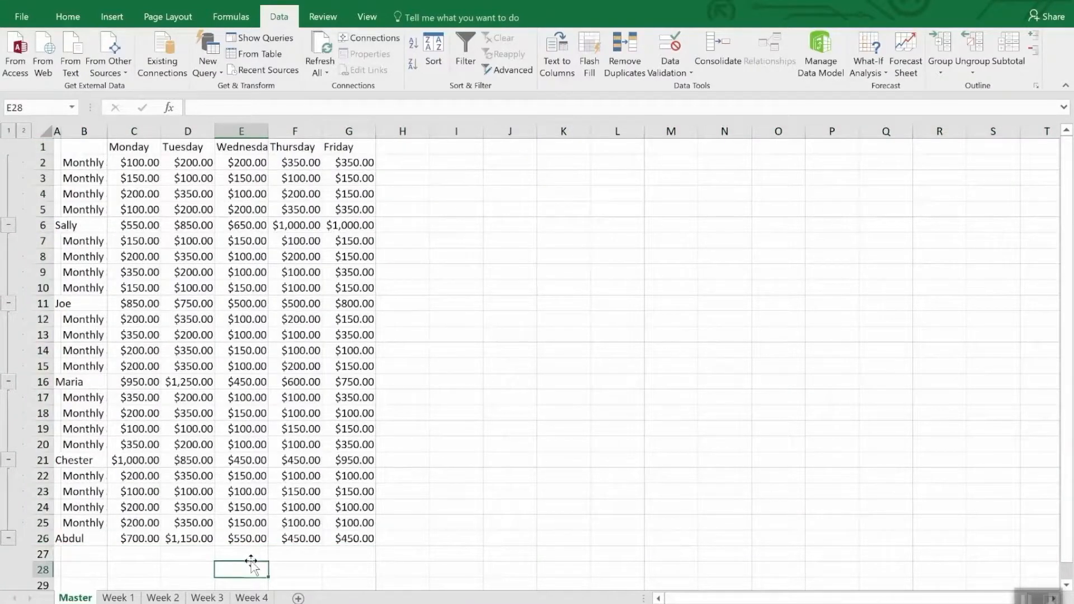
pyautogui.hotkey('ctrl', 'z')
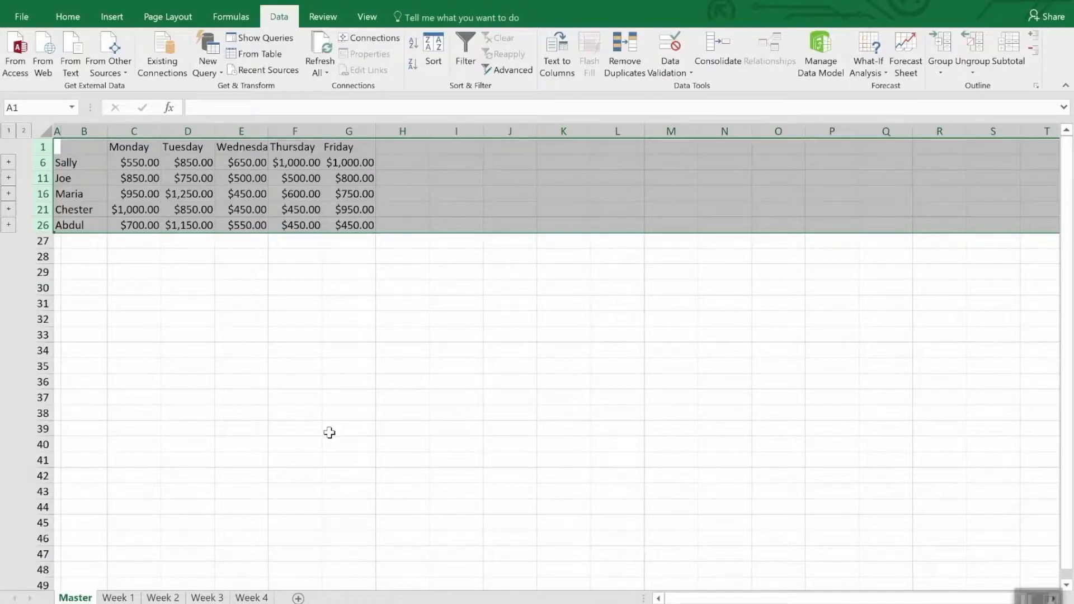
pyautogui.click(289, 294)
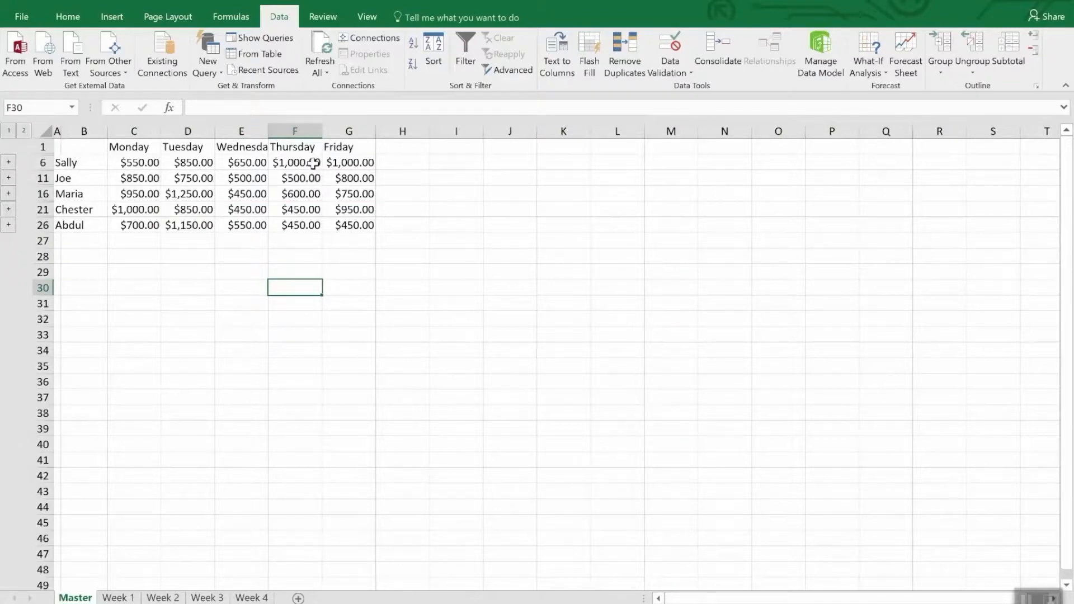
# Step: Set cell E2 of the Week 4 sheet to 3500 and check the linked Thursday total in F6 of the Master sheet
pyautogui.click(312, 163)
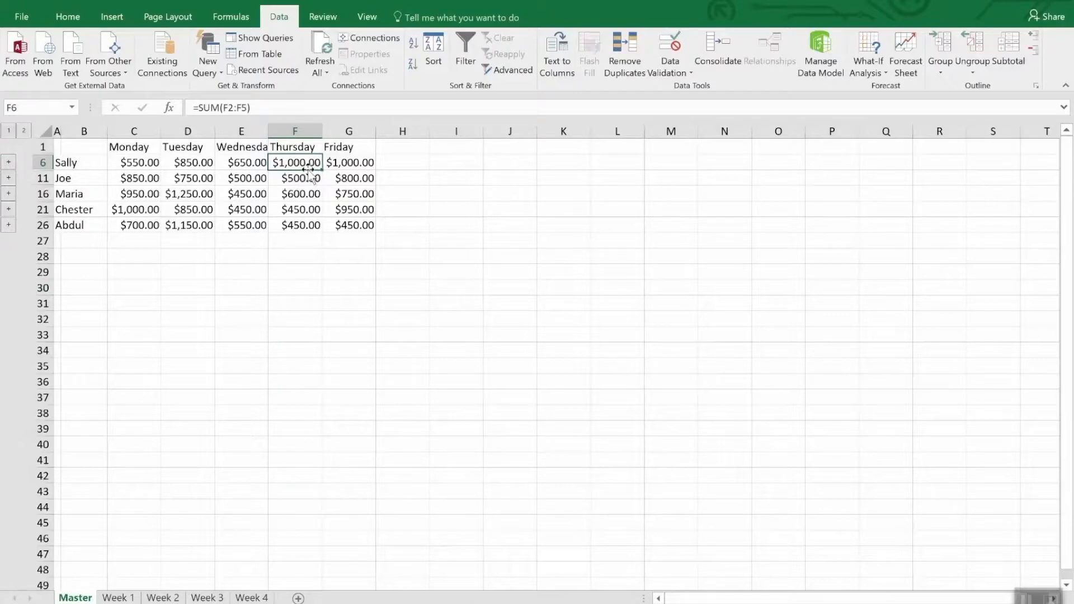
pyautogui.click(250, 598)
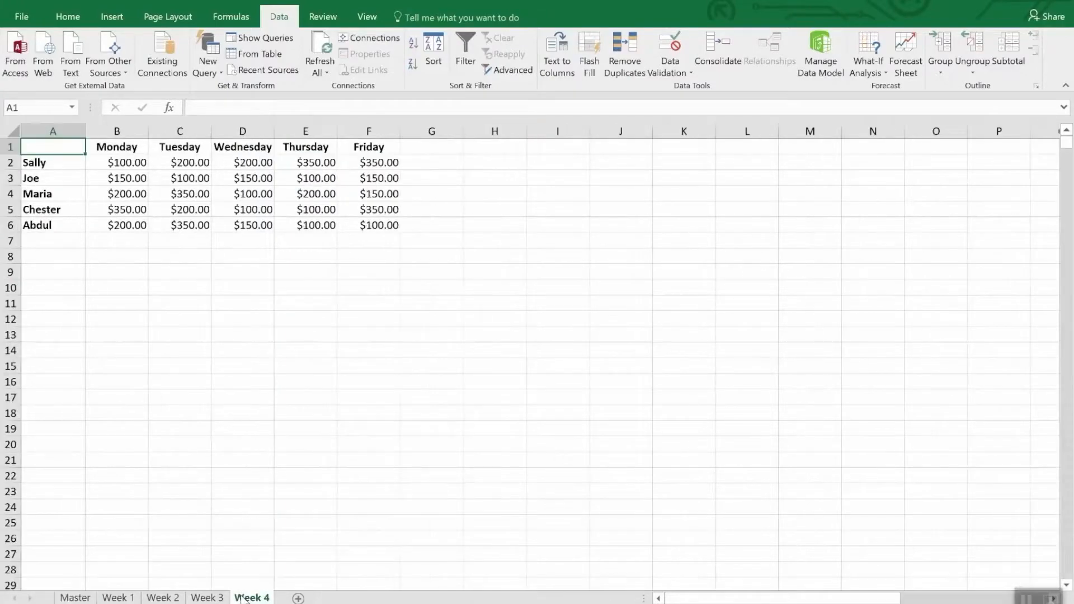
pyautogui.click(317, 164)
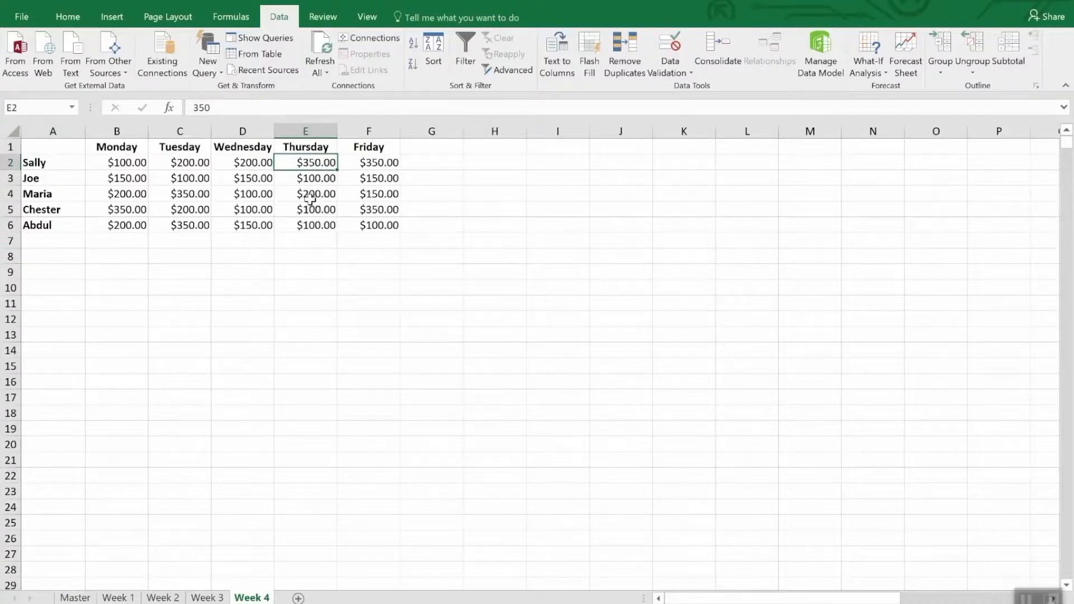
pyautogui.write('35')
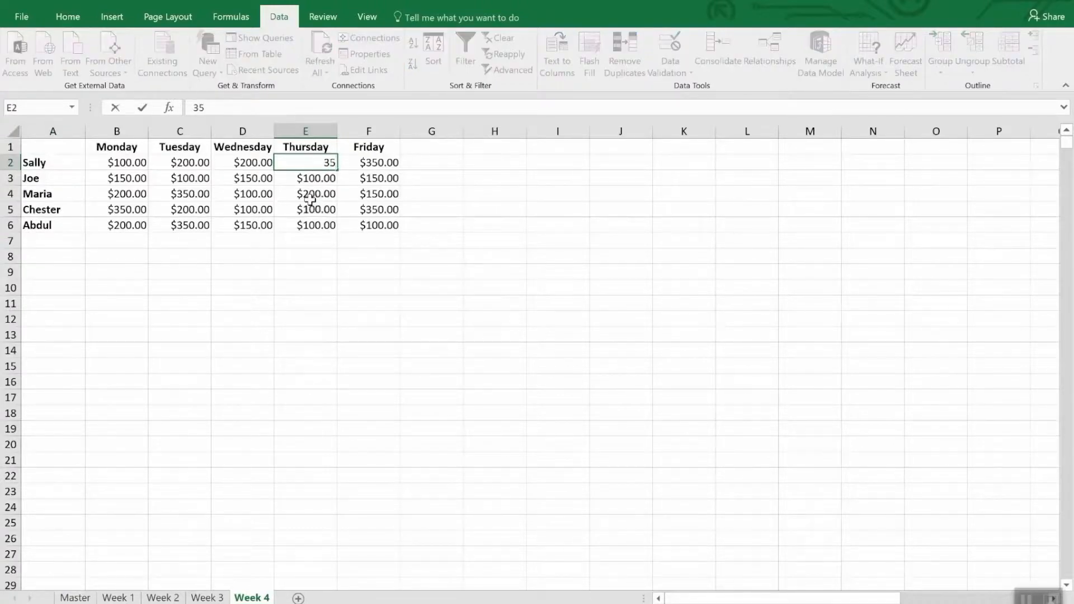
pyautogui.write('00.')
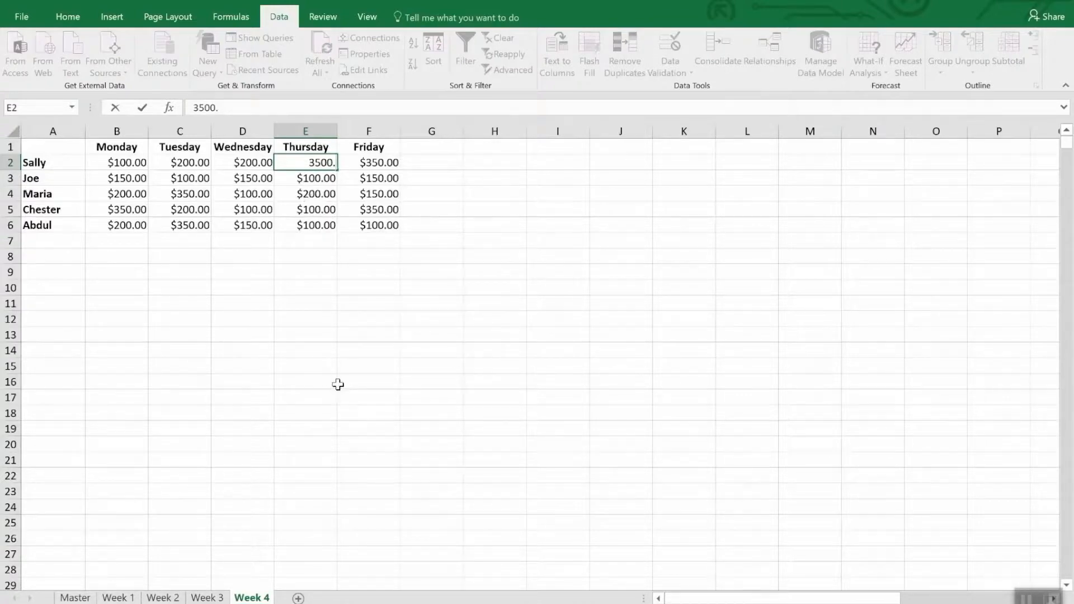
pyautogui.press('Return')
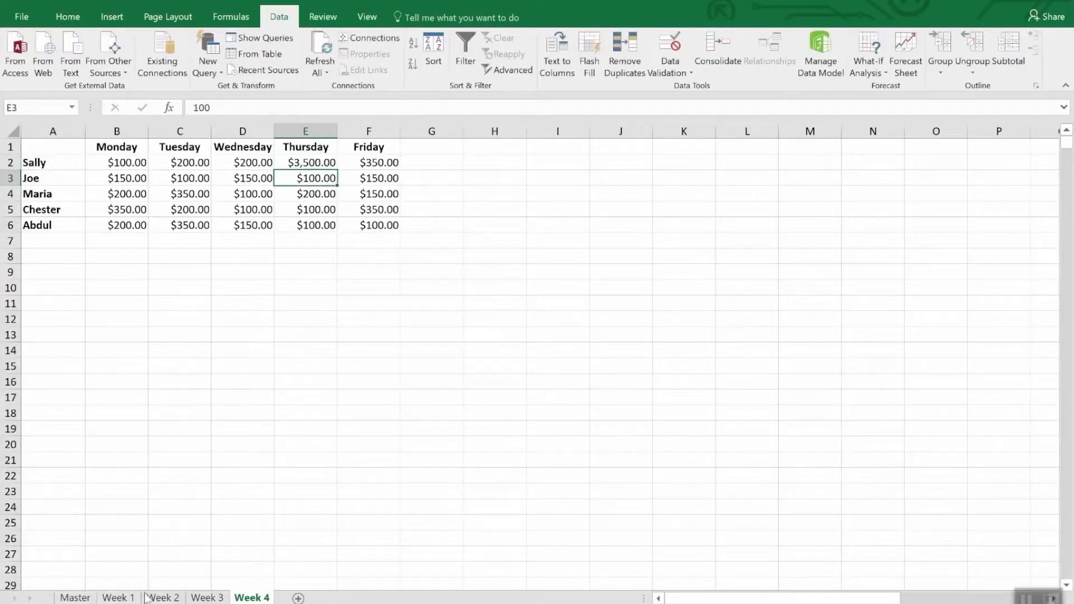
pyautogui.click(75, 598)
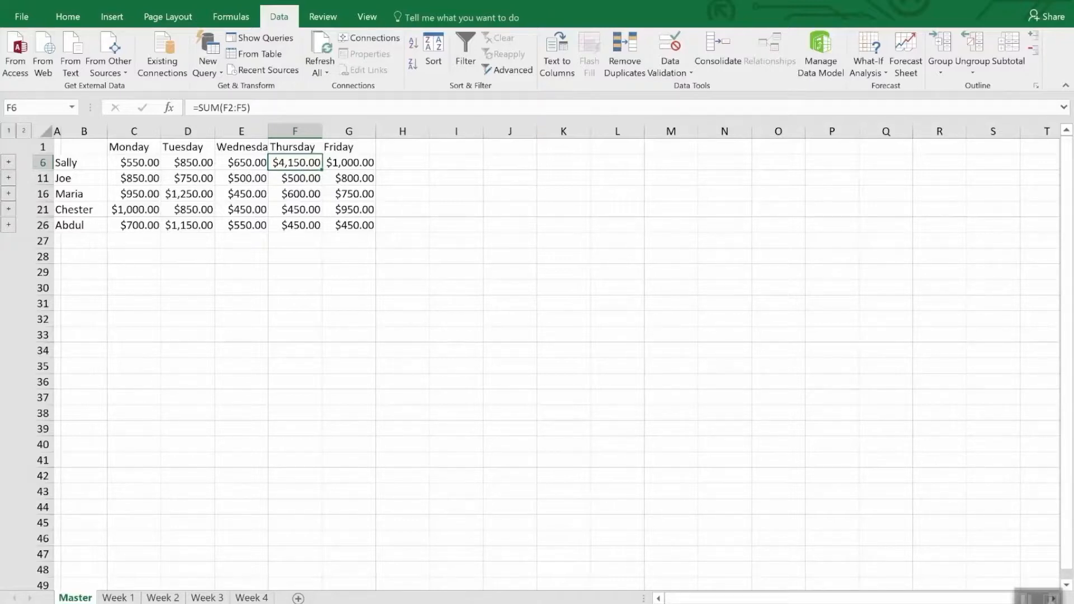
pyautogui.click(725, 42)
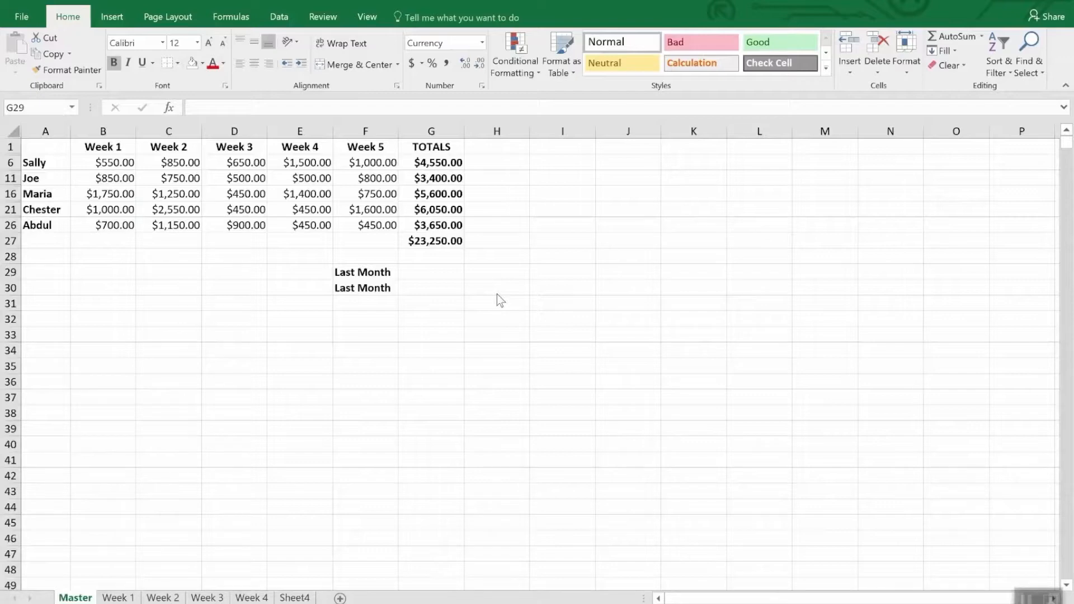
# Step: Enter a formula in G29 of the Master sheet that references cell G47 of the Master sheet in the Monthly Sales workbook
pyautogui.click(414, 272)
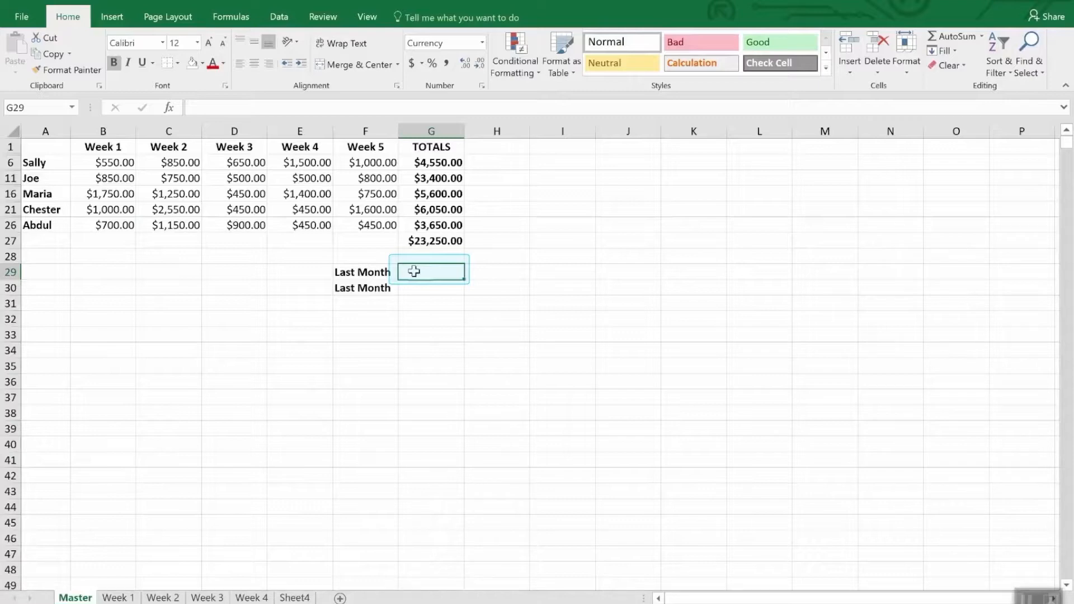
pyautogui.write('=')
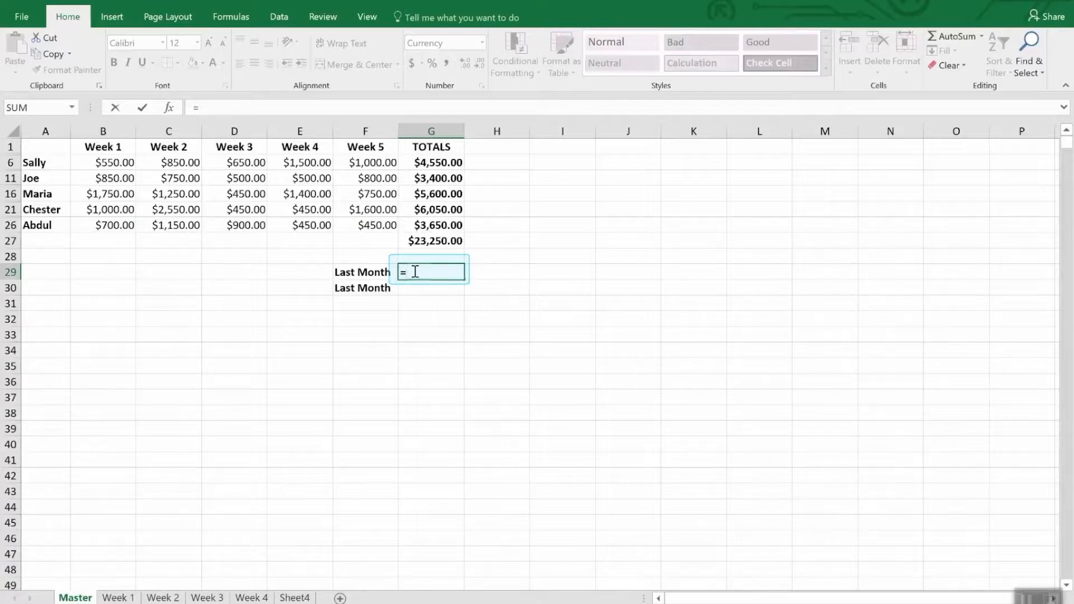
pyautogui.click(367, 17)
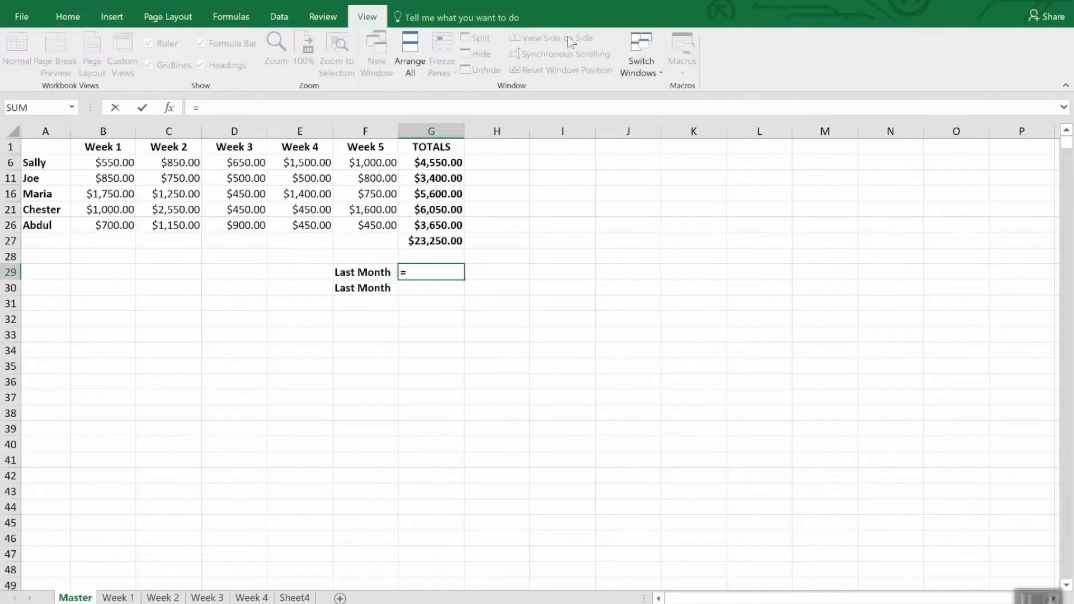
pyautogui.click(654, 61)
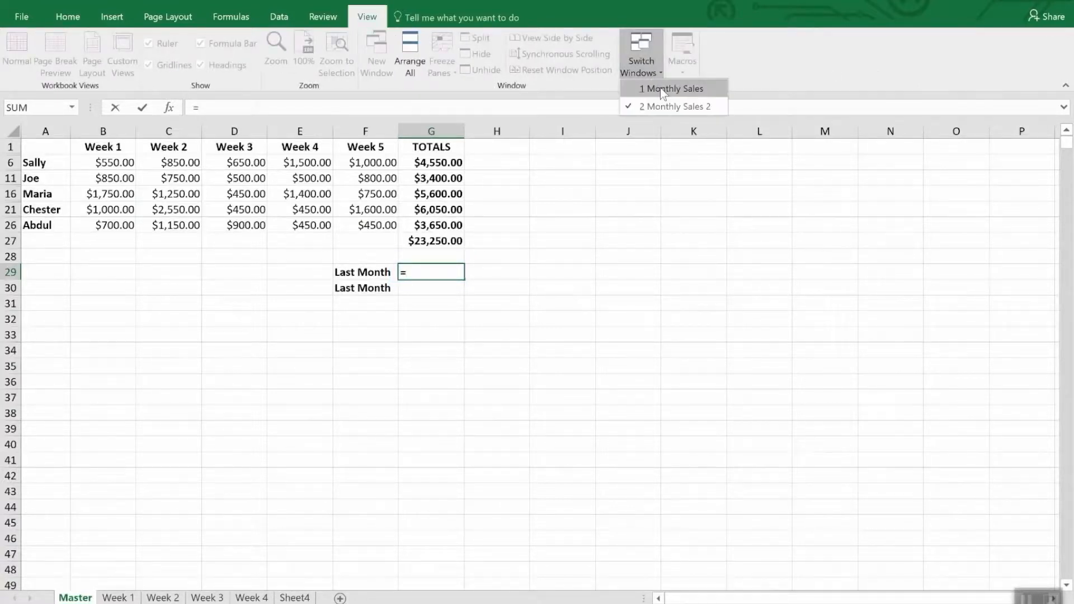
pyautogui.click(660, 88)
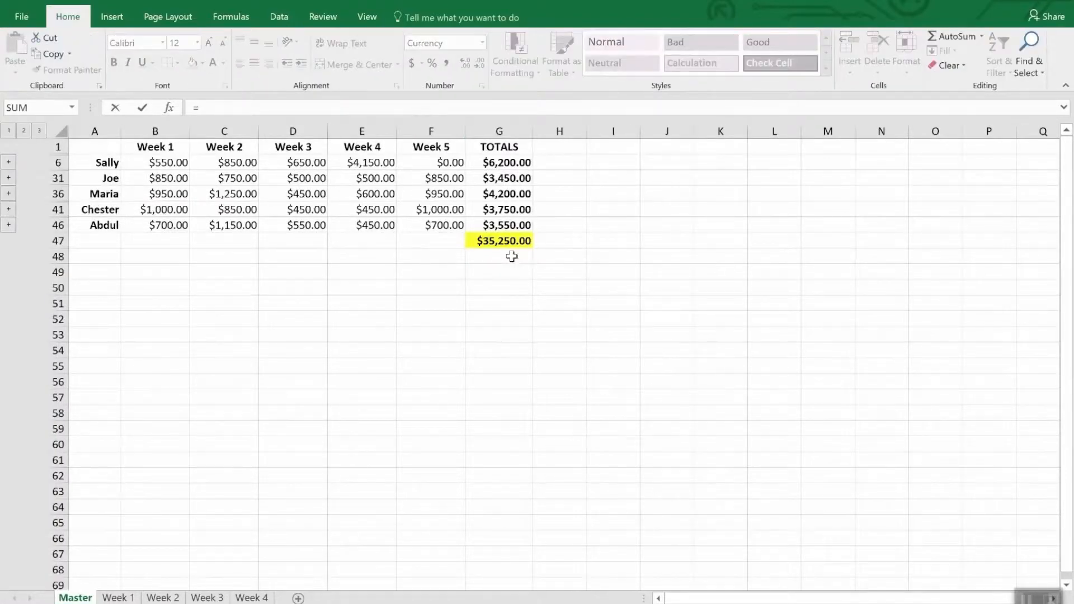
pyautogui.click(504, 241)
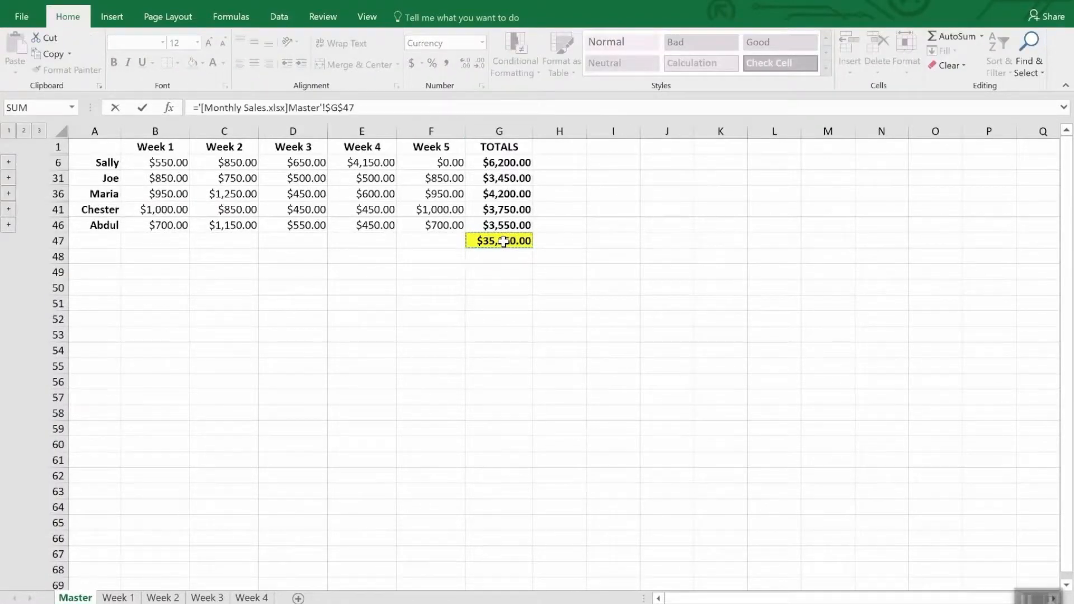
pyautogui.press('Return')
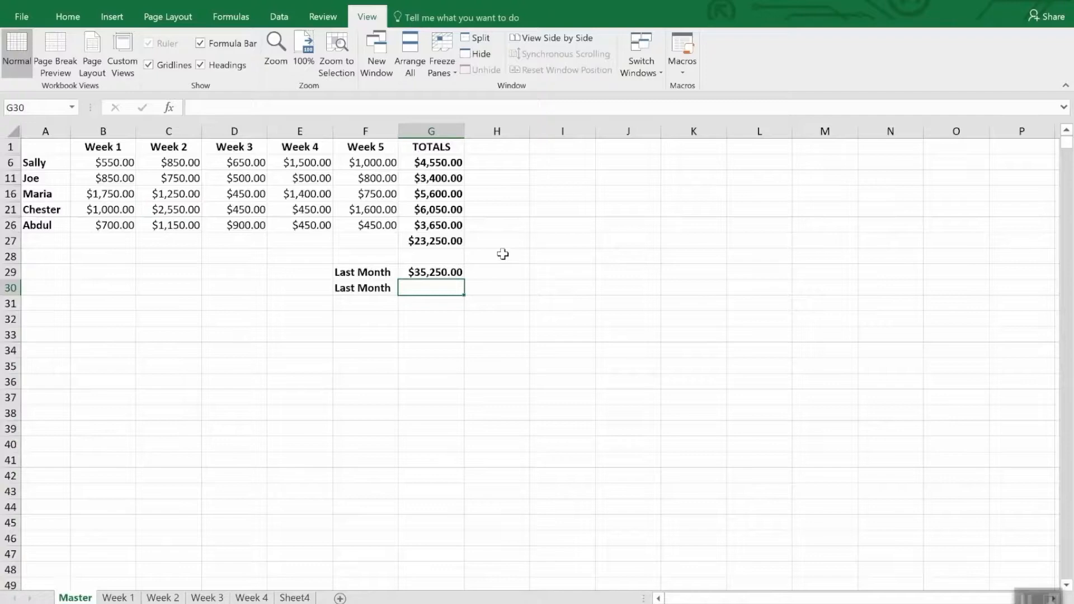
pyautogui.click(456, 273)
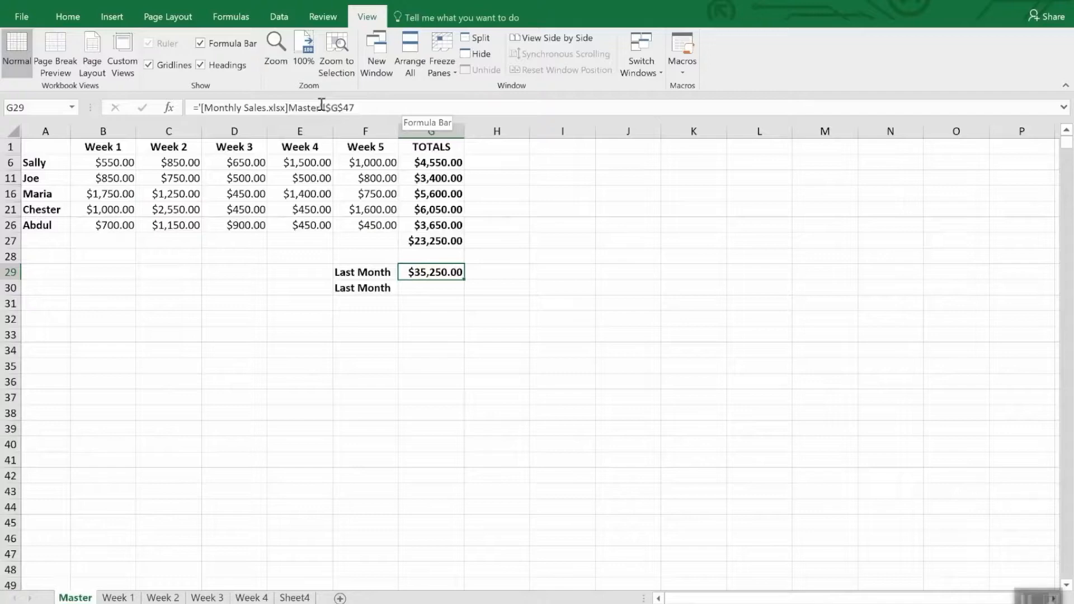
# Step: Copy the overall total in G47 of the Master sheet in the Monthly Sales workbook
pyautogui.click(421, 288)
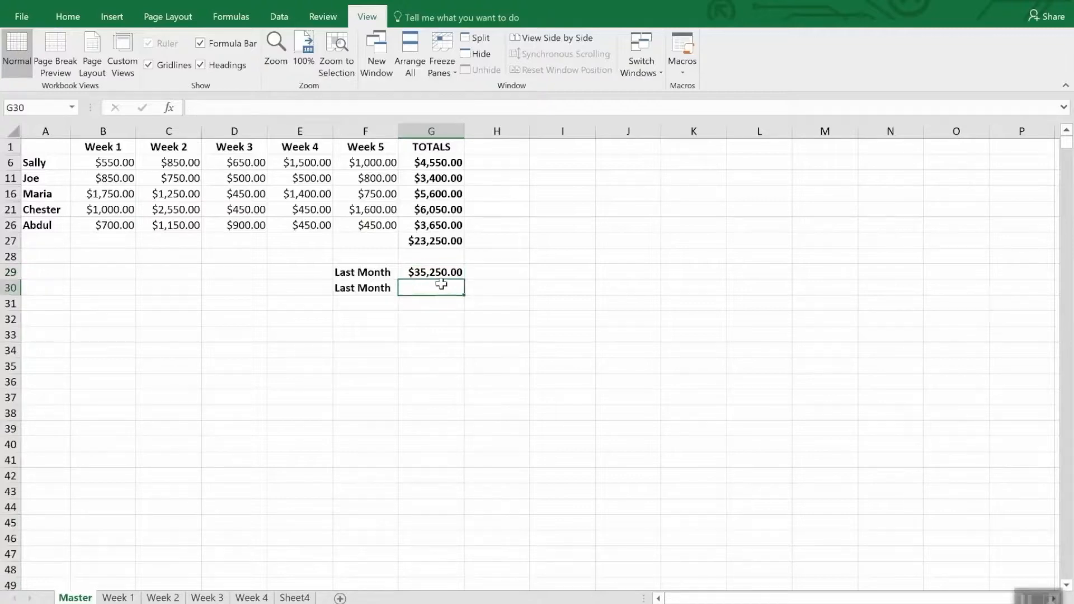
pyautogui.click(648, 56)
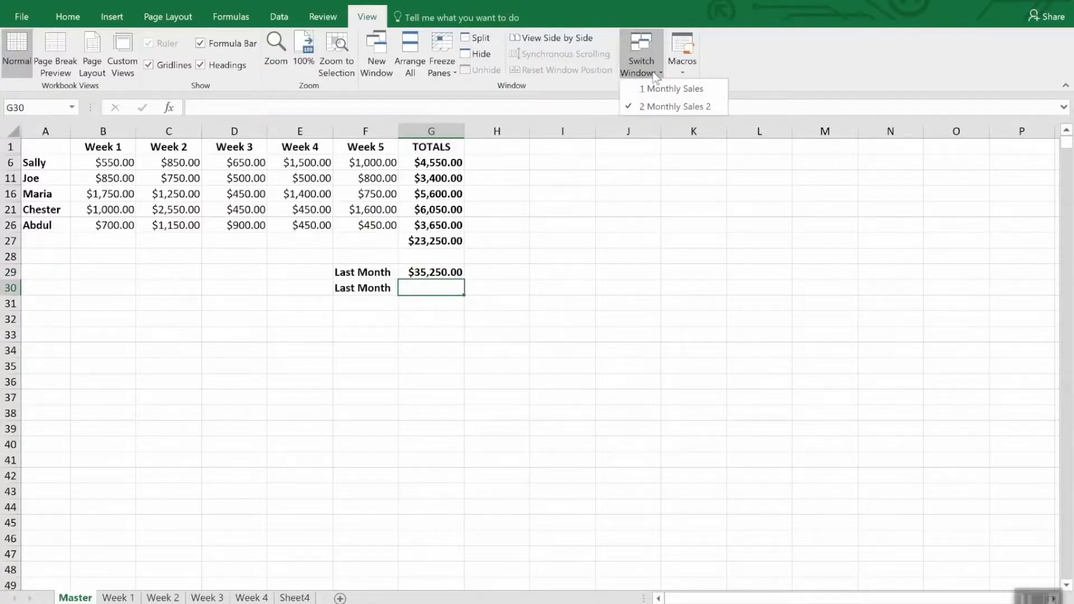
pyautogui.click(661, 102)
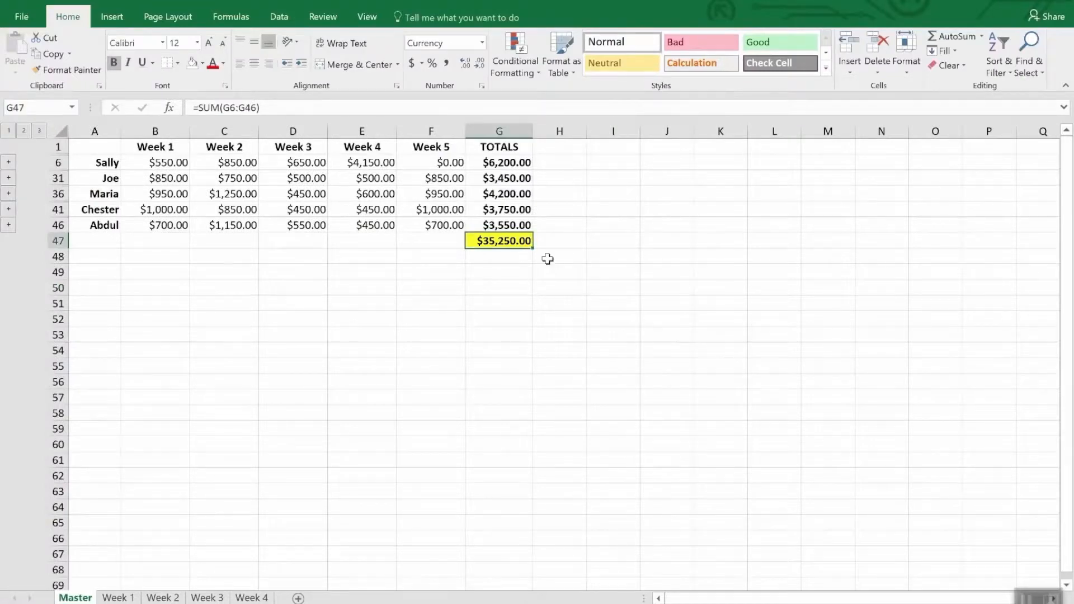
pyautogui.rightClick(513, 245)
pyautogui.click(542, 270)
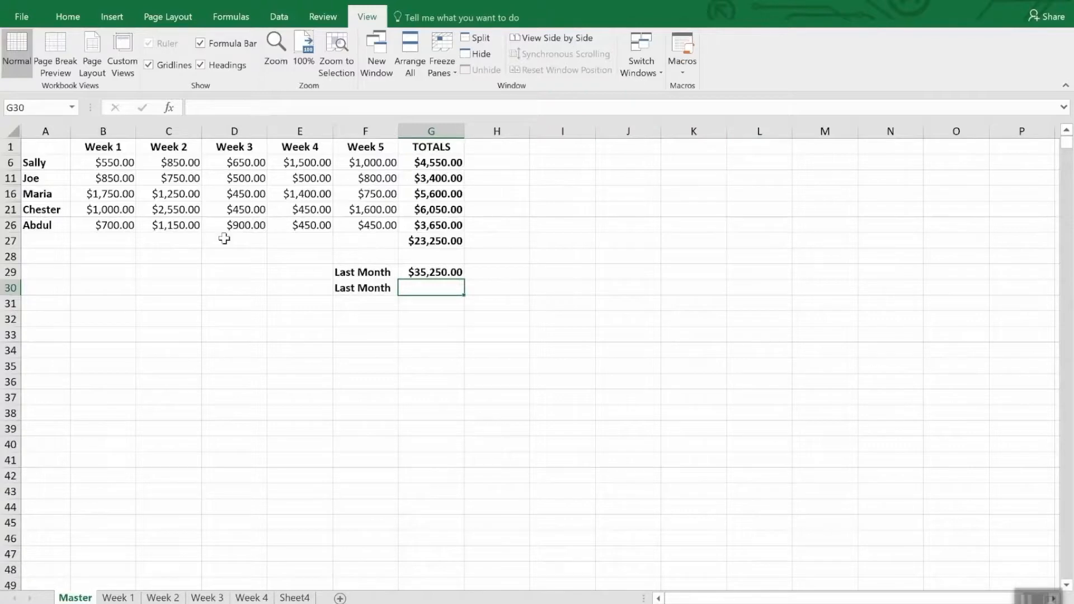
# Step: Paste the copied total as a link into G30 of the Monthly Sales 2 Master sheet and compare the formulas in G29 and G30
pyautogui.click(67, 16)
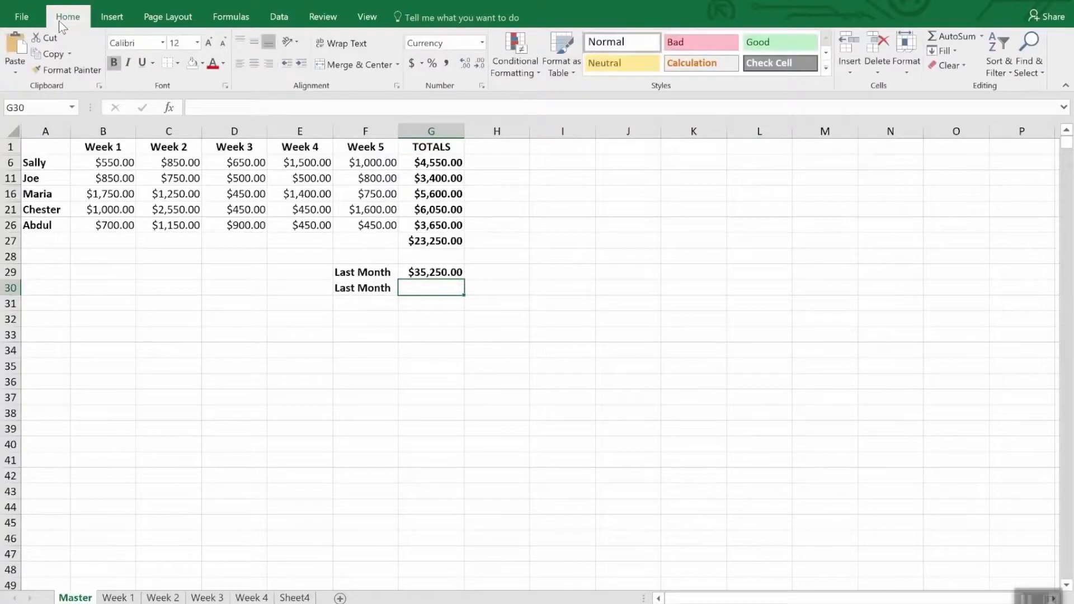
pyautogui.click(12, 70)
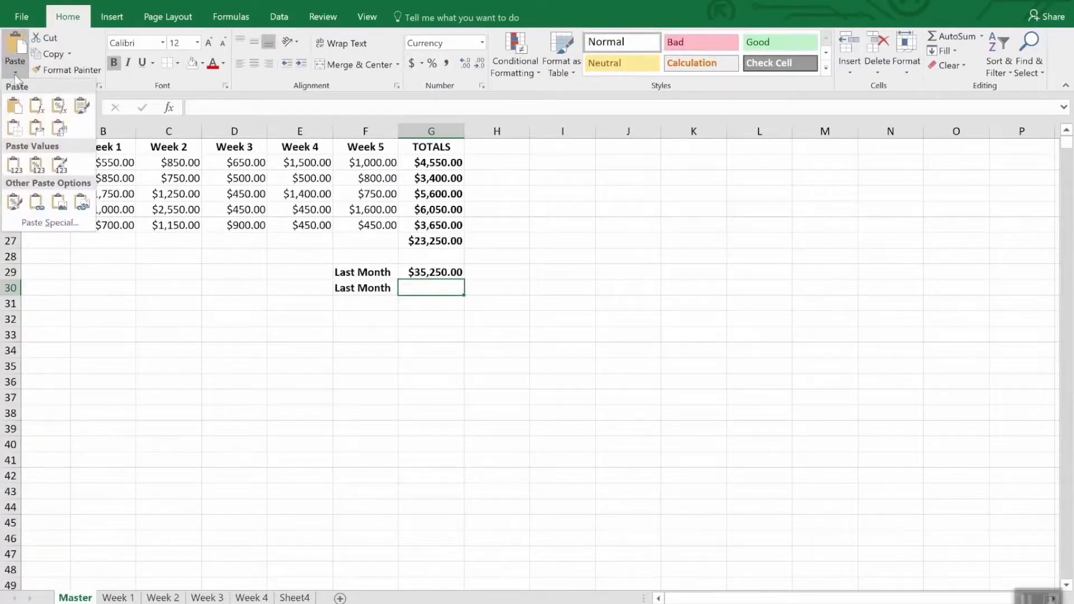
pyautogui.click(45, 223)
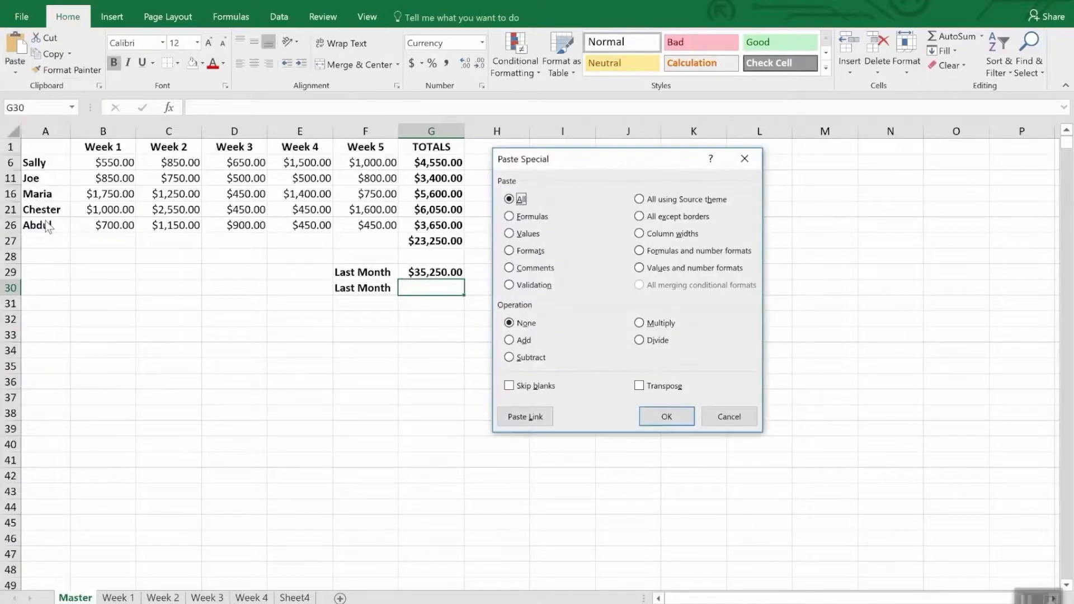
pyautogui.click(523, 417)
pyautogui.click(516, 223)
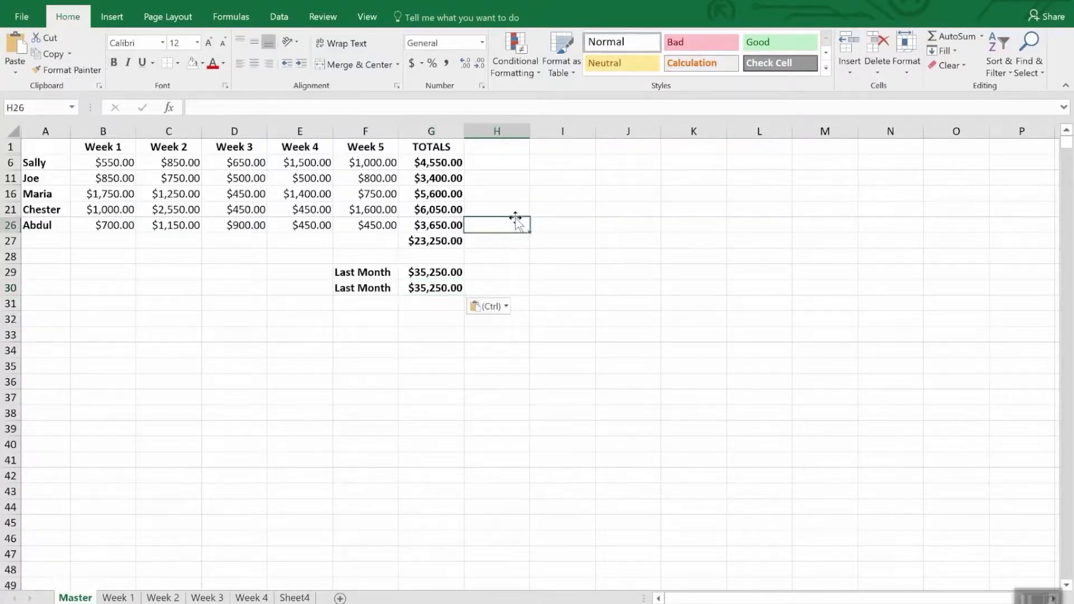
pyautogui.click(438, 304)
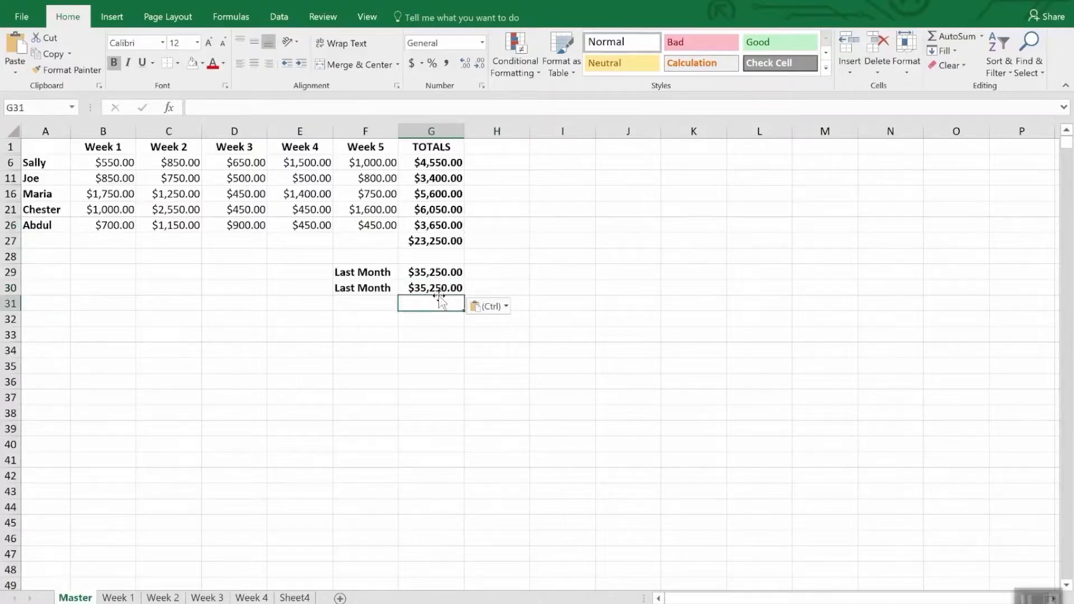
pyautogui.click(437, 287)
pyautogui.click(438, 273)
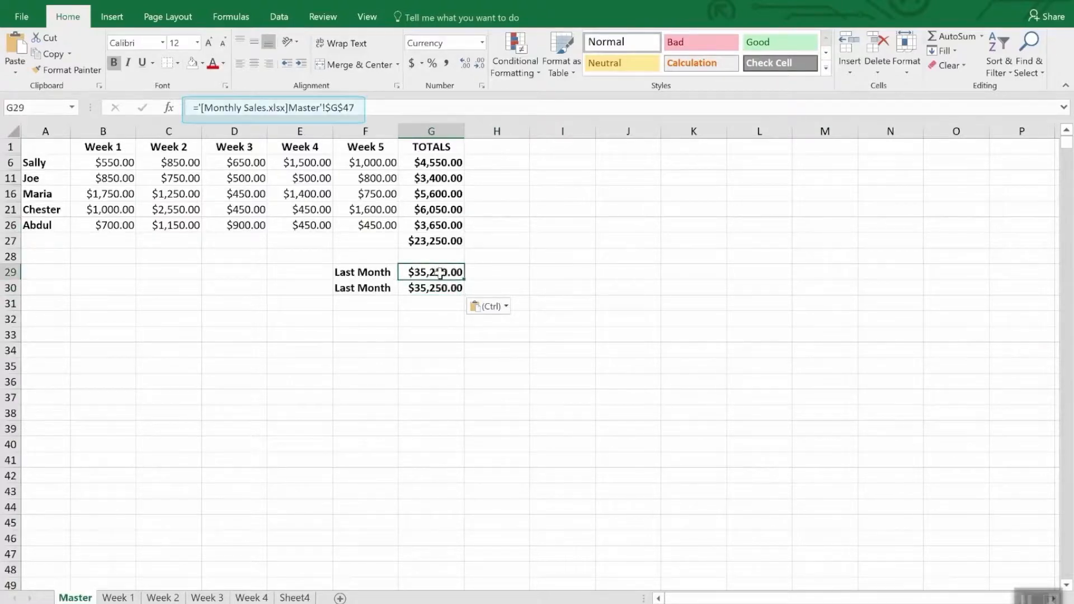
pyautogui.click(437, 289)
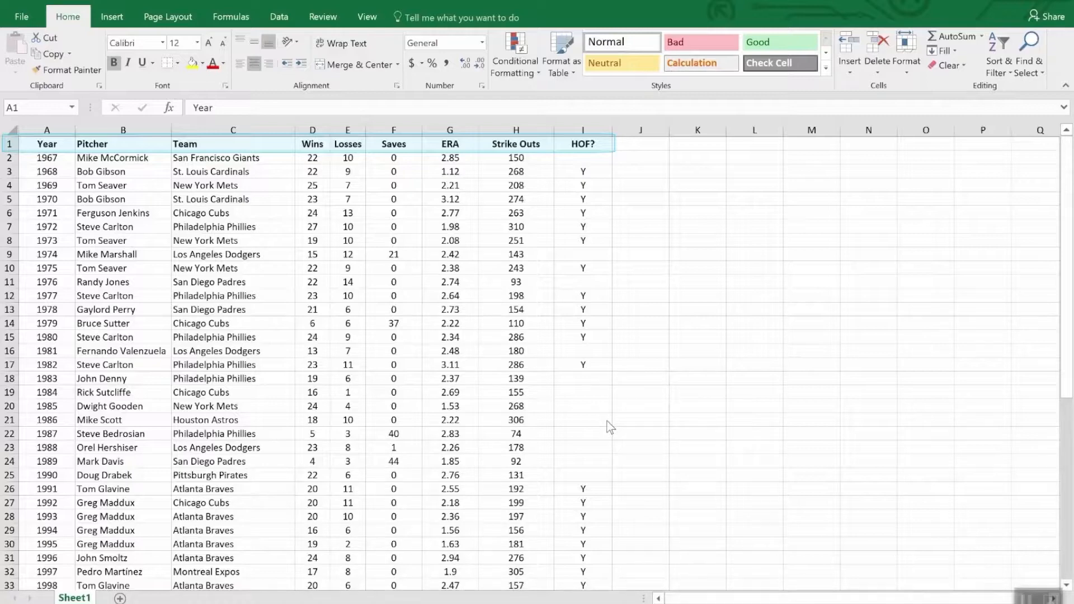
# Step: Look through the pitcher list and sort it by Wins in descending order
pyautogui.scroll(-12, 724, 441)
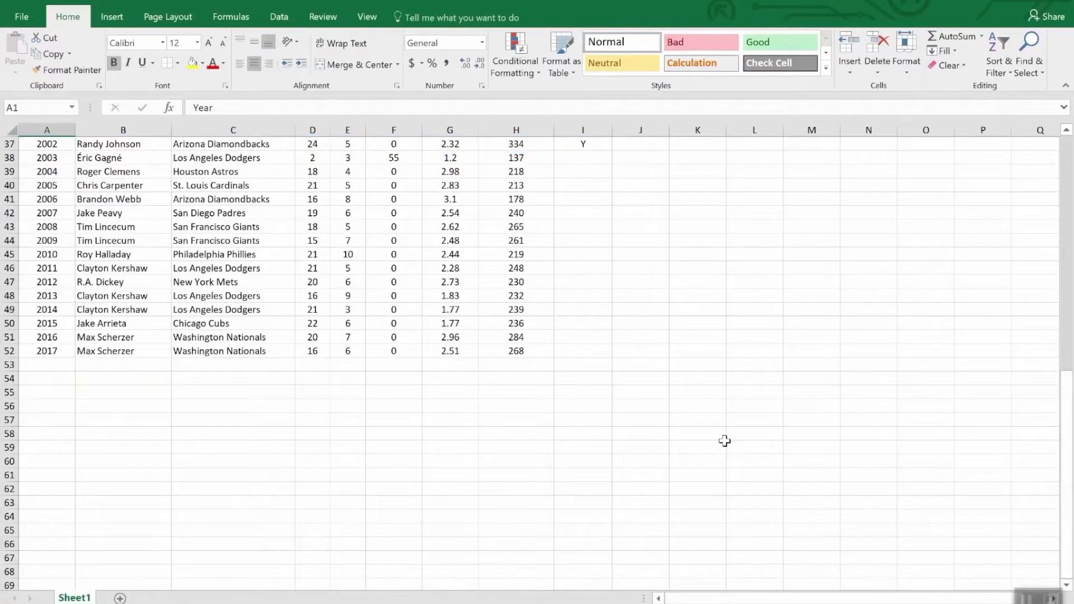
pyautogui.scroll(12, 724, 441)
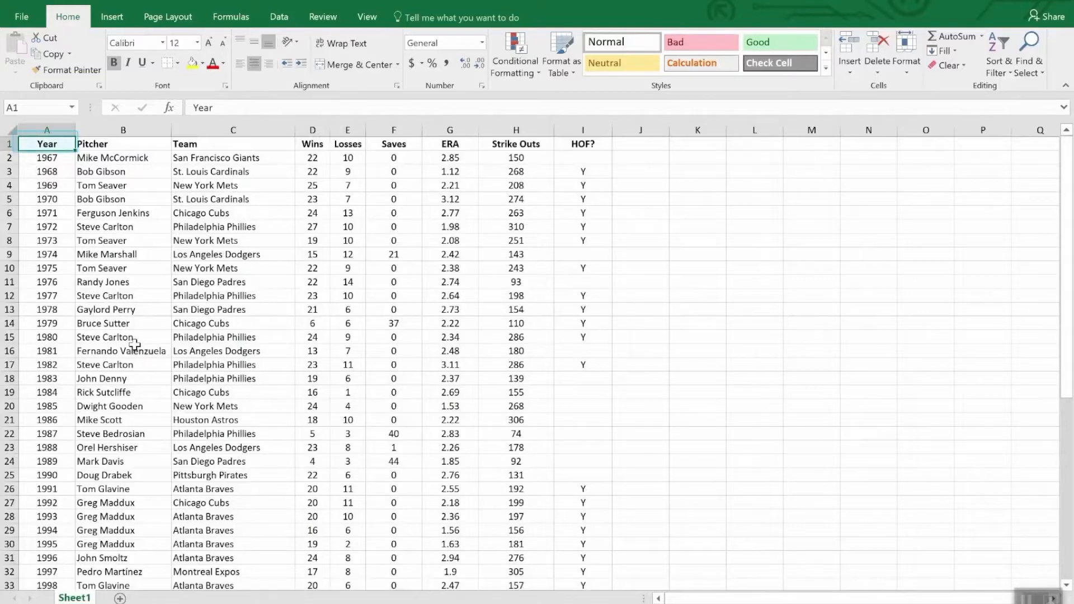
pyautogui.scroll(-12, 138, 352)
pyautogui.scroll(12, 139, 390)
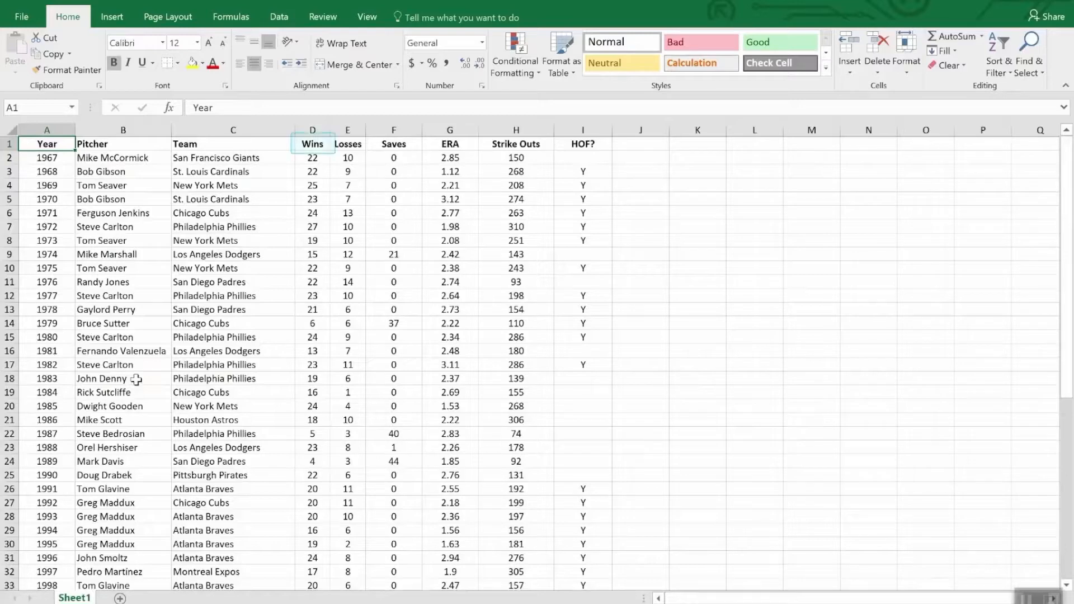
pyautogui.click(316, 148)
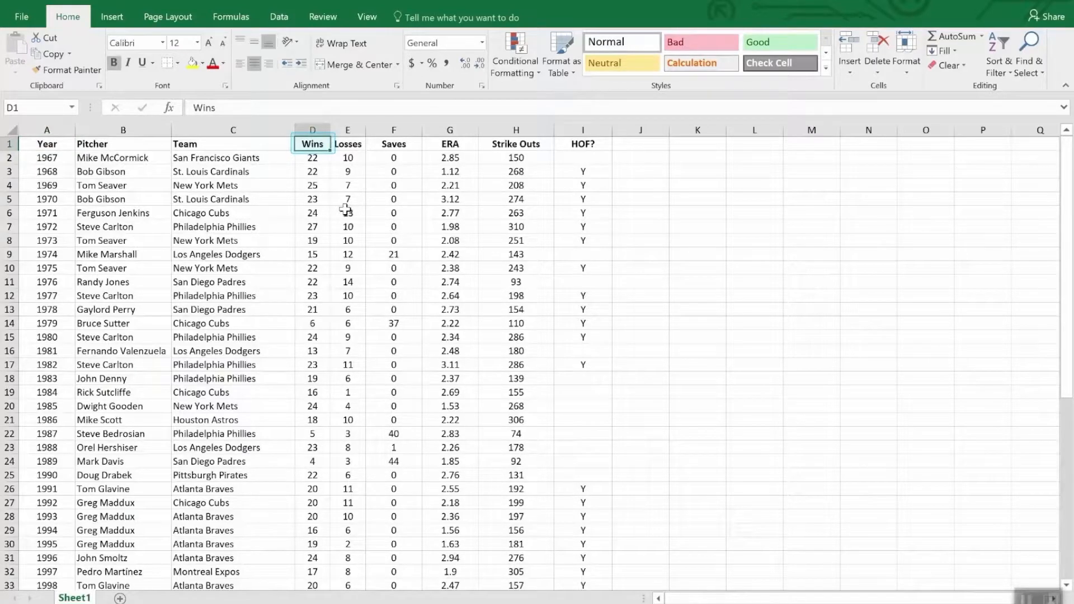
pyautogui.click(1002, 42)
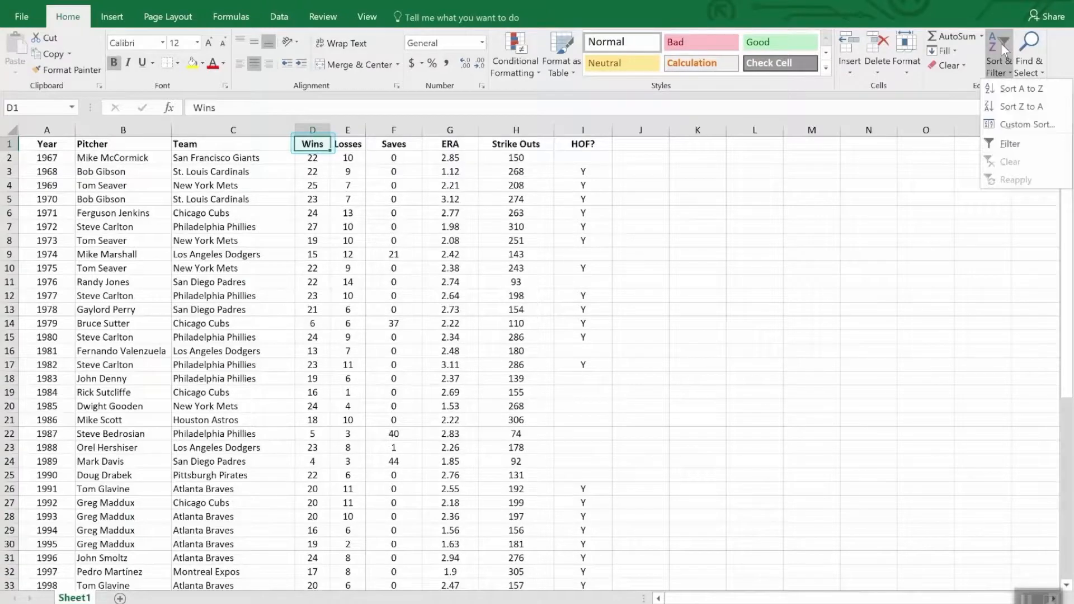
pyautogui.click(1011, 108)
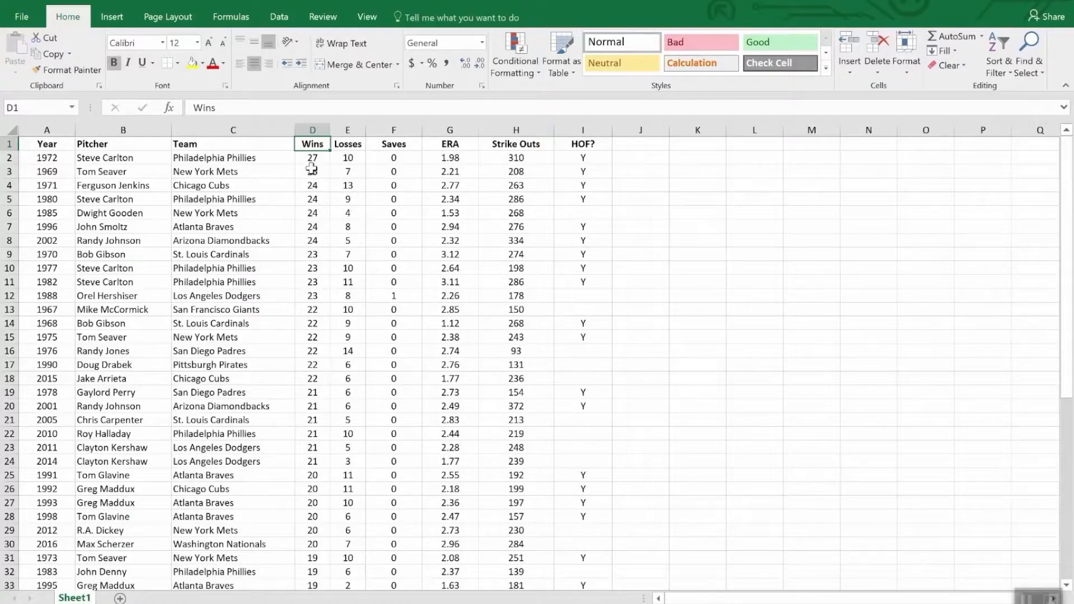
pyautogui.scroll(-8, 313, 176)
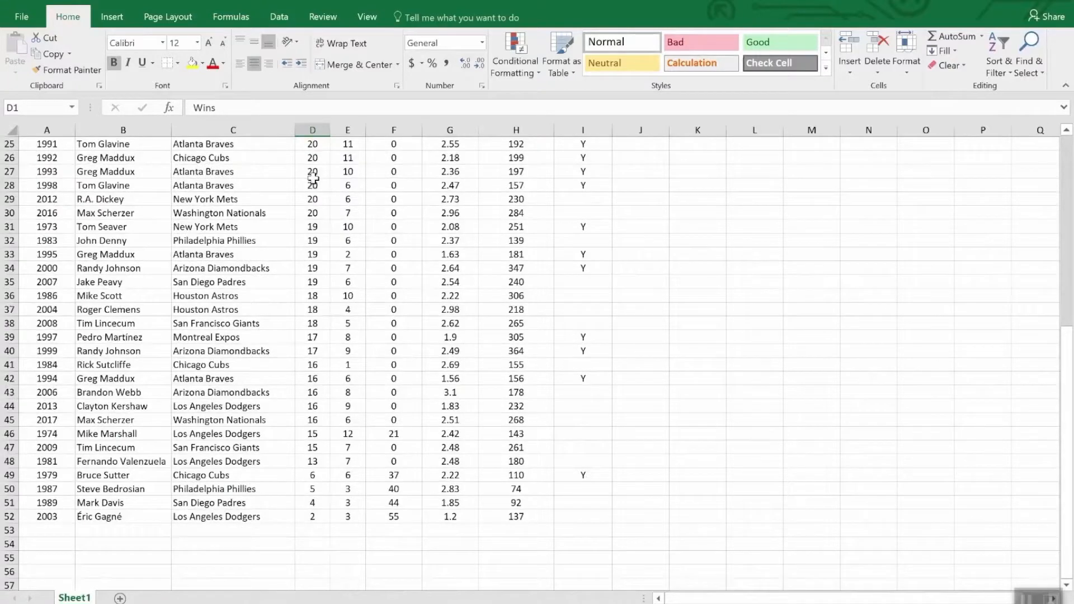
pyautogui.scroll(8, 313, 178)
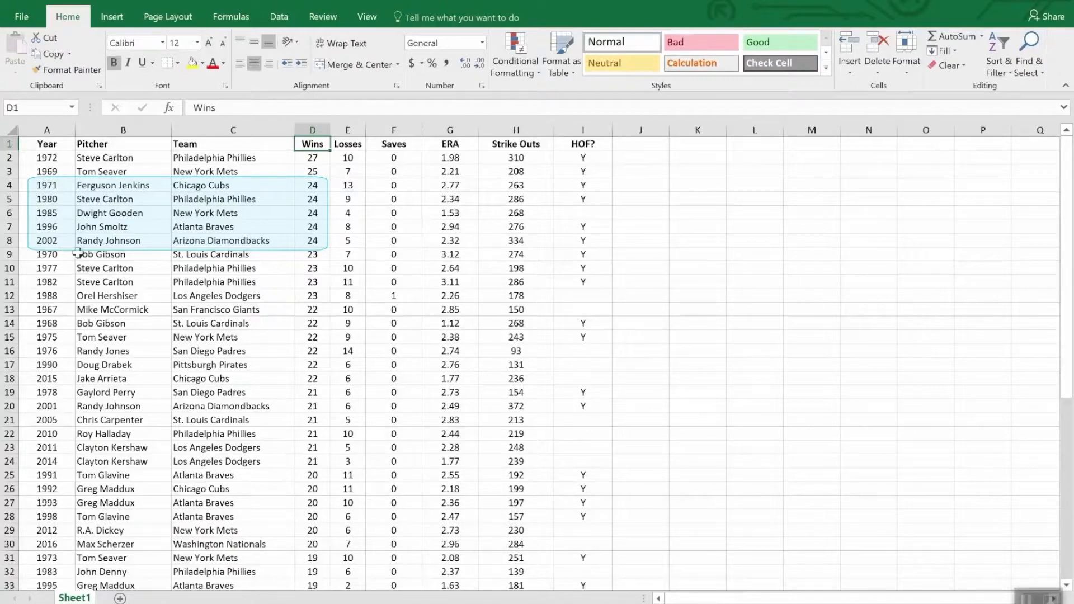
# Step: Apply a custom sort by Wins from largest to smallest with a second level by ERA from smallest to largest
pyautogui.click(1001, 45)
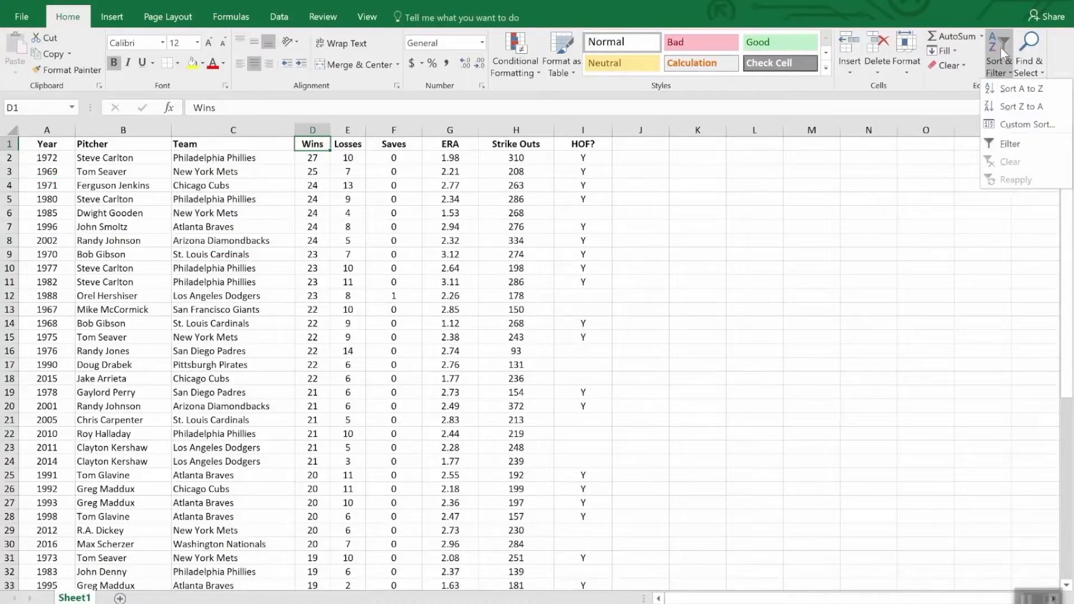
pyautogui.click(1025, 125)
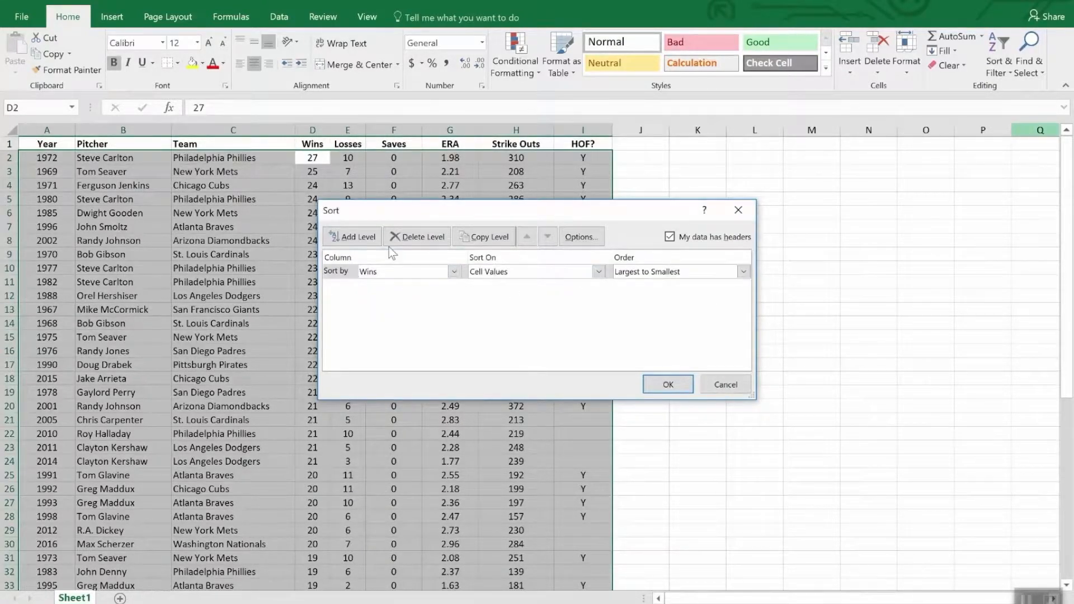
pyautogui.click(352, 236)
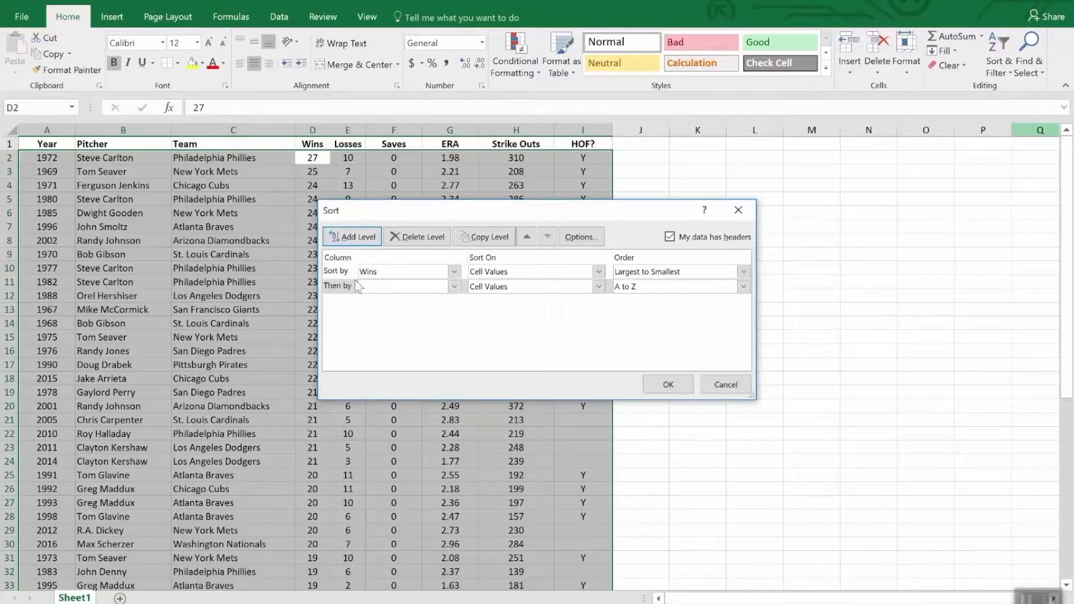
pyautogui.click(455, 287)
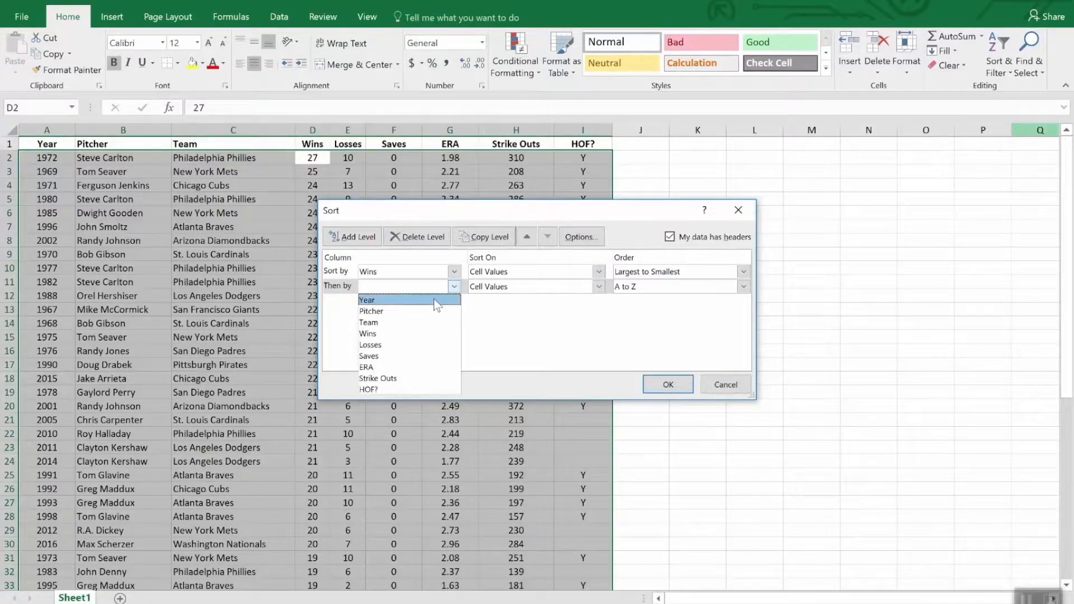
pyautogui.click(424, 368)
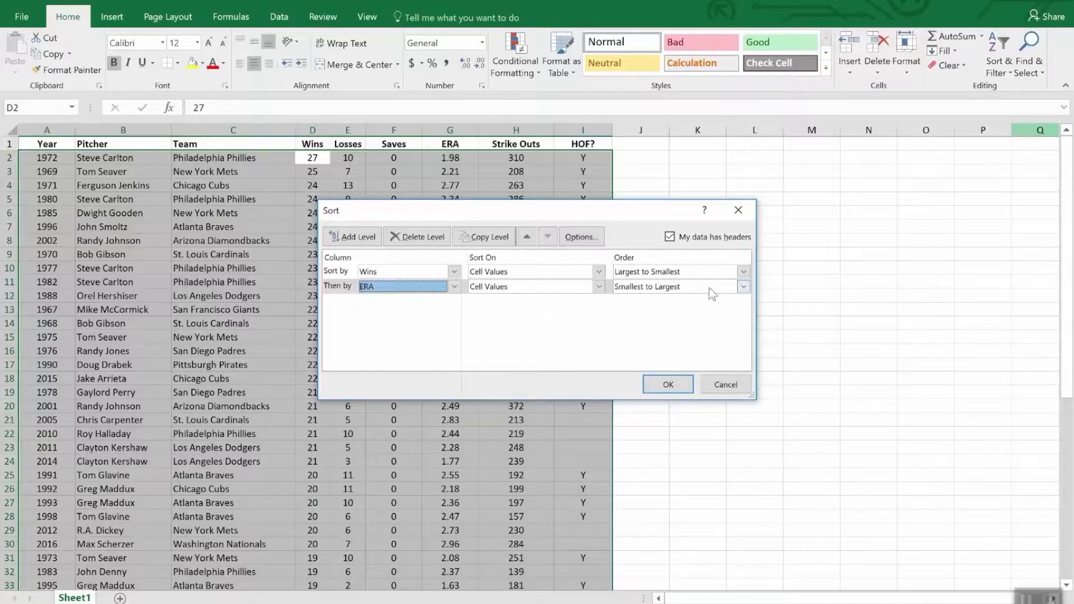
pyautogui.click(668, 385)
pyautogui.press('Up')
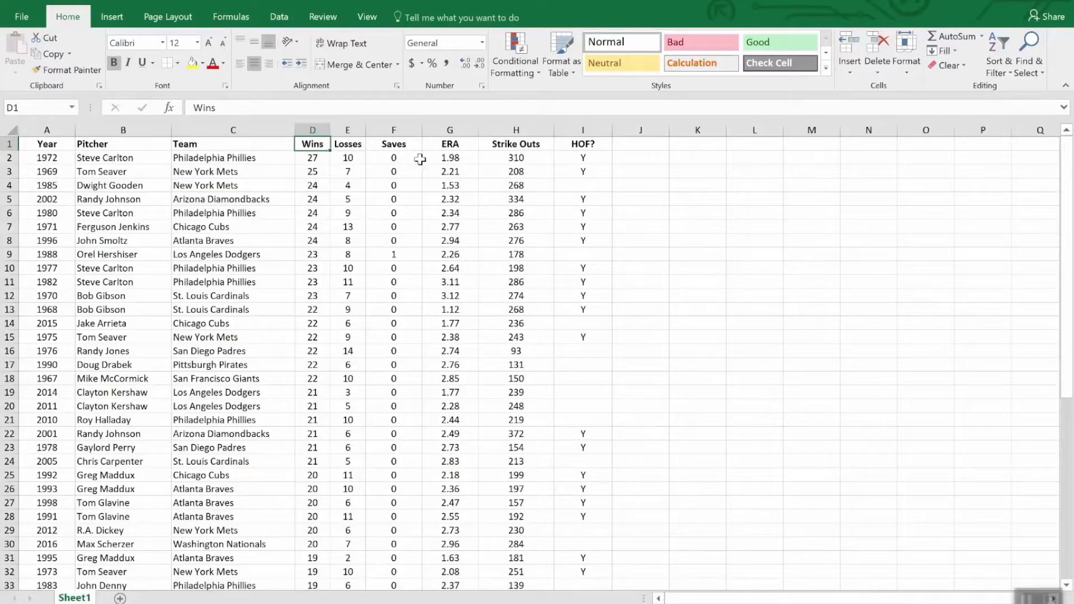
# Step: Turn on filtering for the header row of the pitcher table
pyautogui.click(402, 147)
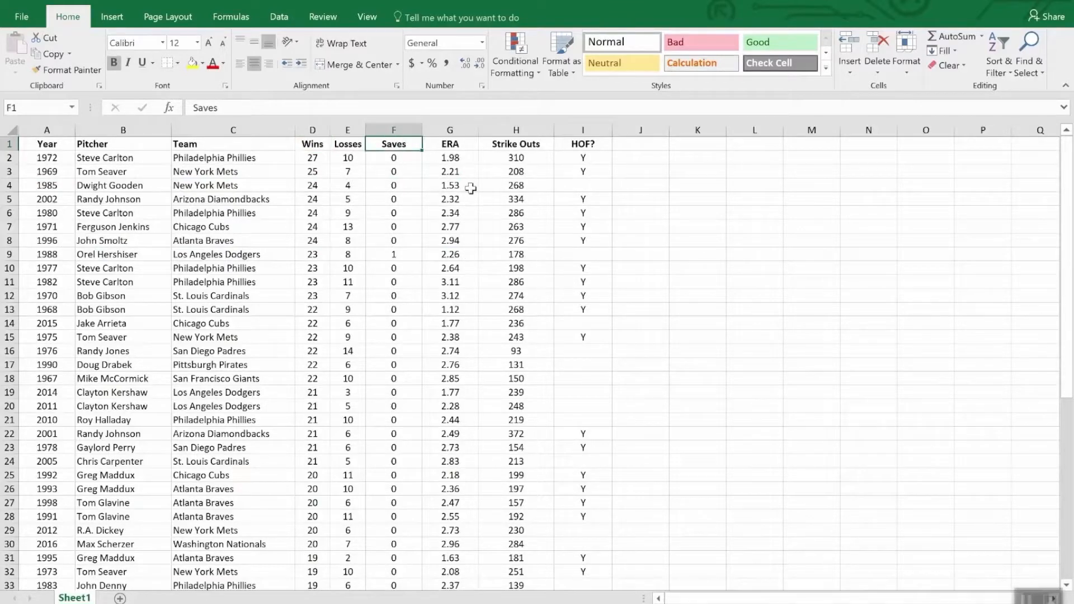
pyautogui.click(996, 47)
pyautogui.click(1009, 144)
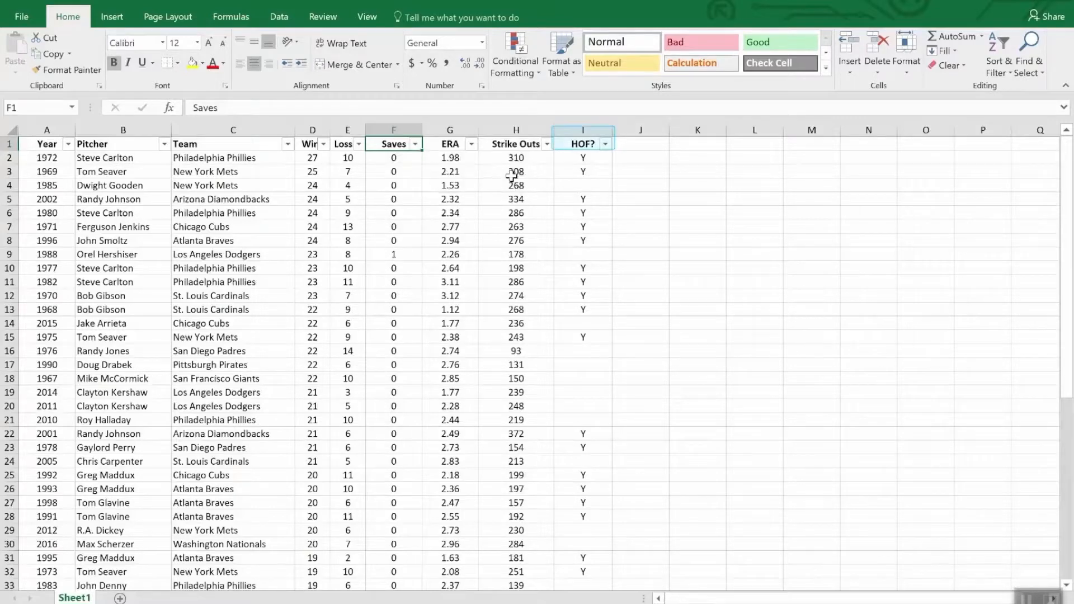
# Step: Filter the HOF? column to show only the rows marked Y
pyautogui.click(605, 145)
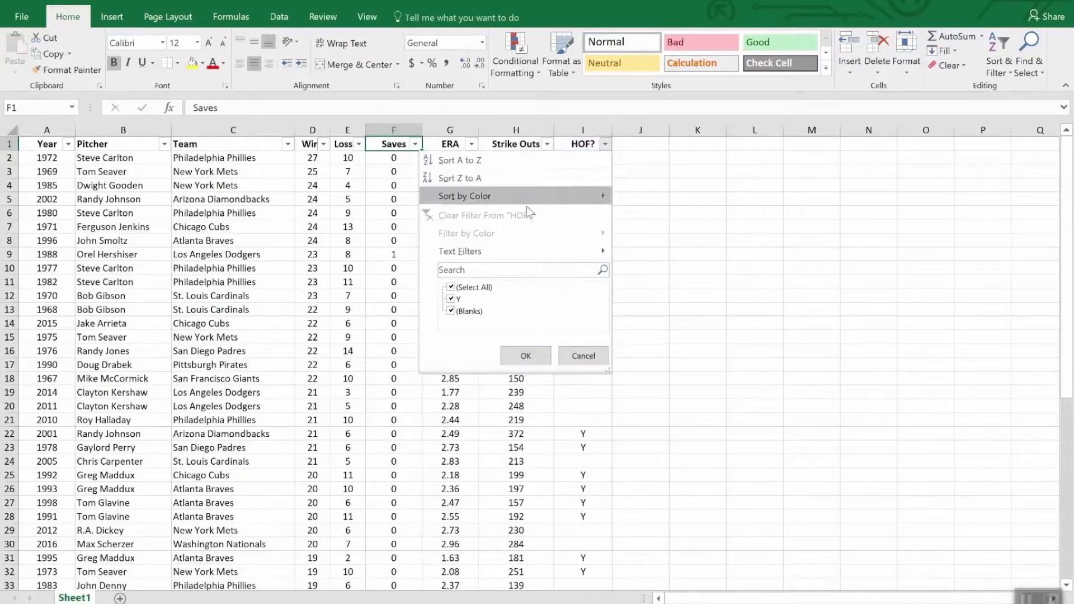
pyautogui.click(451, 289)
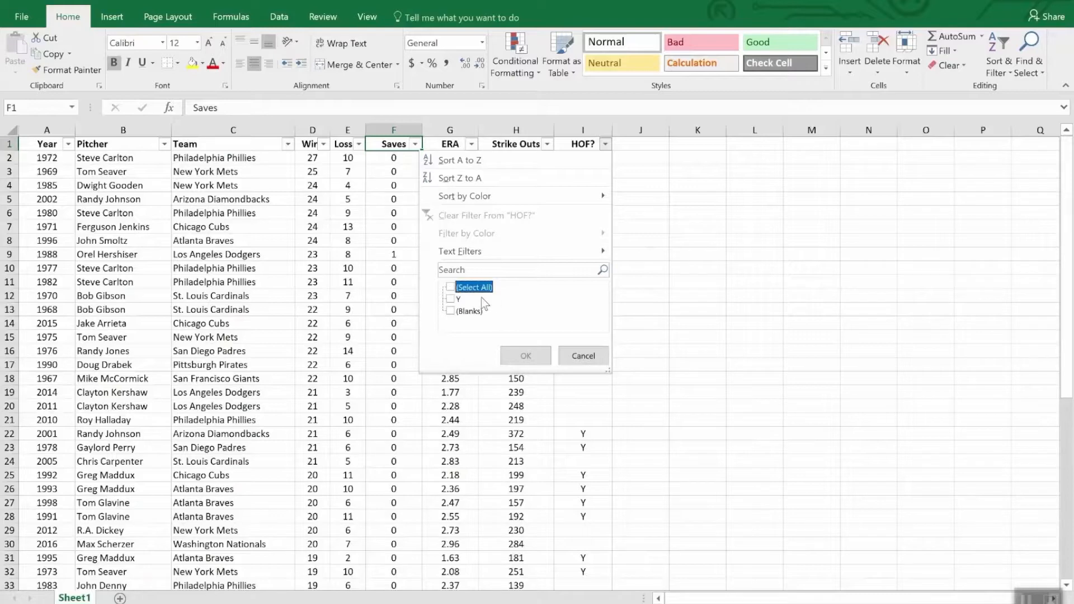
pyautogui.click(455, 299)
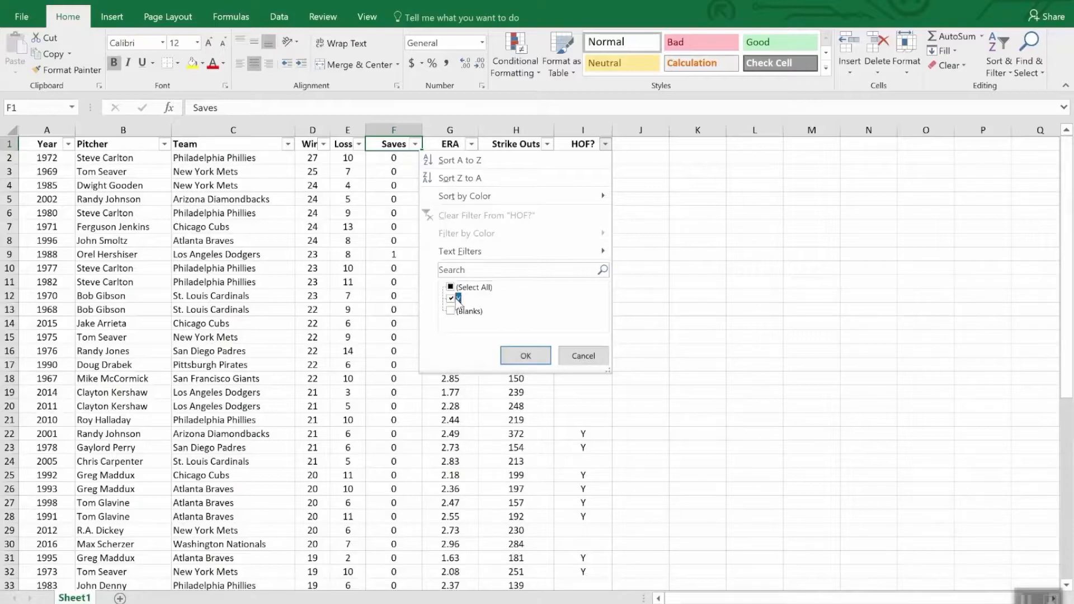
pyautogui.click(526, 356)
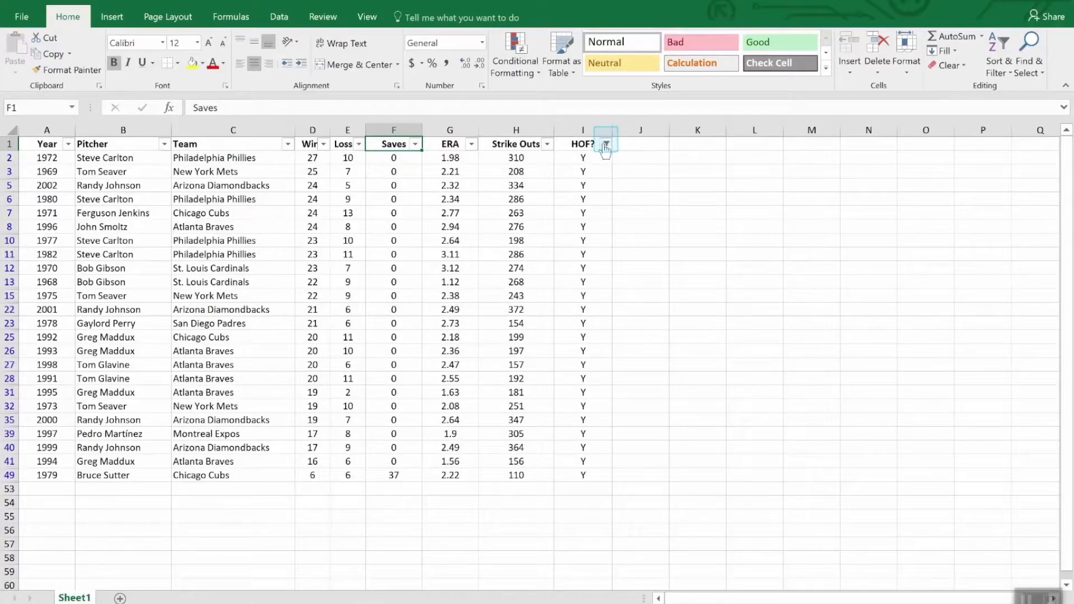
# Step: Sort the filtered pitcher rows by Strike Outs from largest to smallest
pyautogui.moveTo(606, 150)
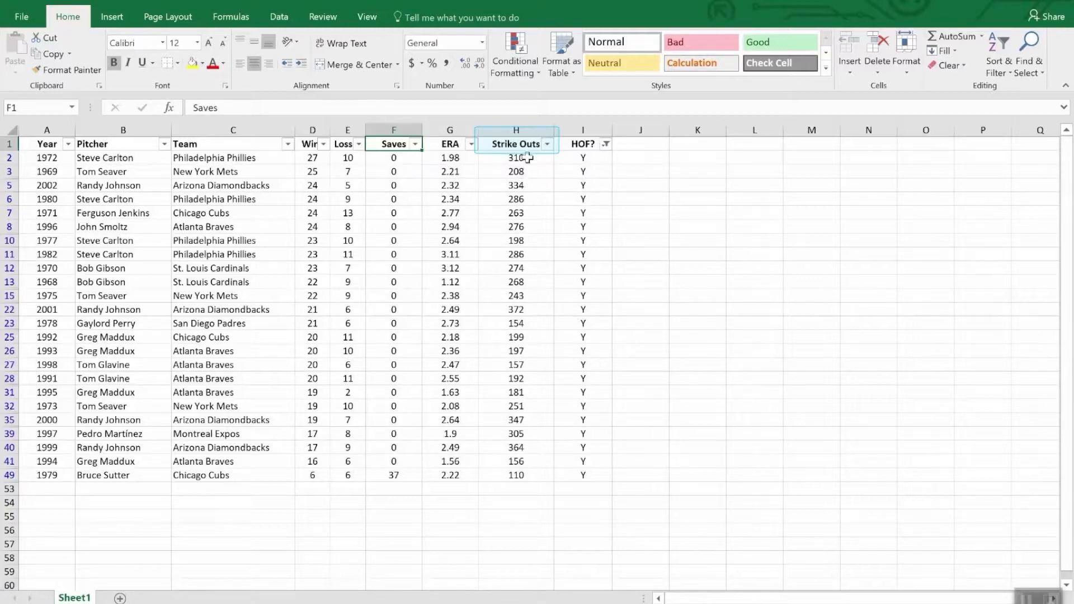
pyautogui.click(549, 146)
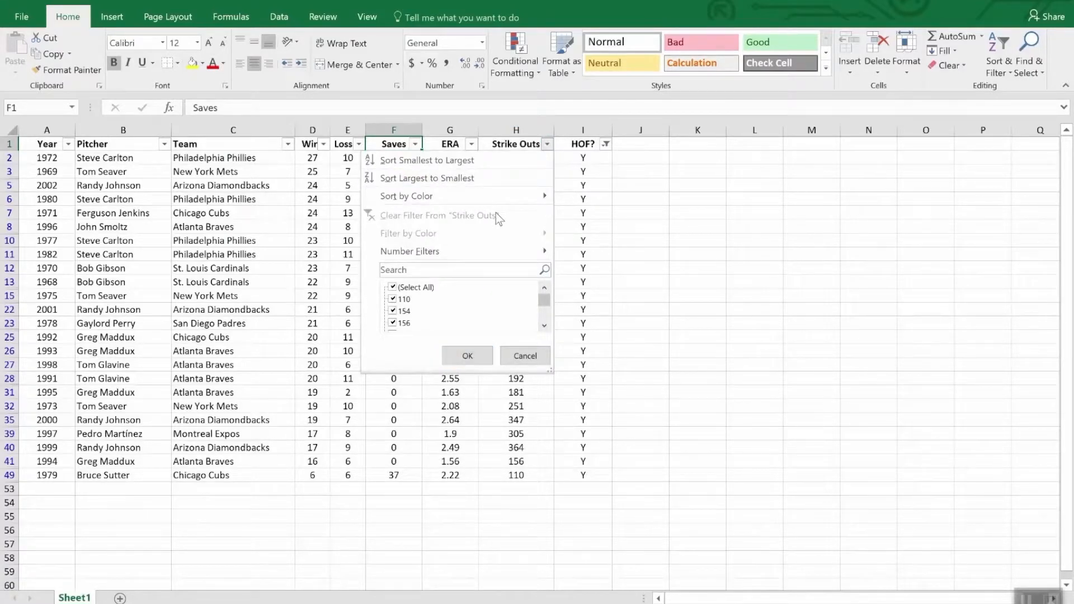
pyautogui.click(485, 179)
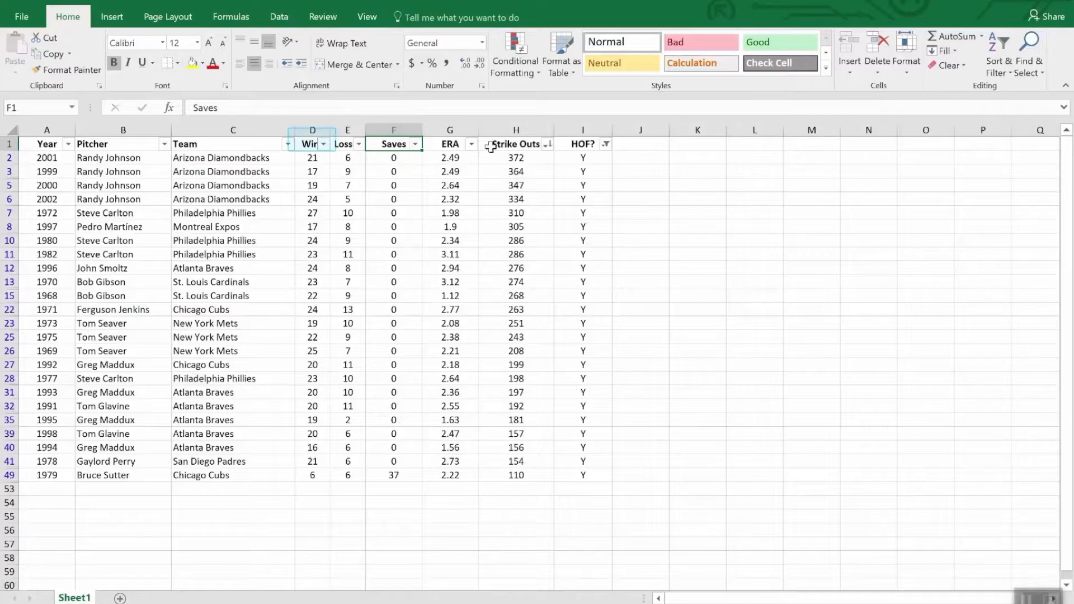
# Step: Add a number filter on the Wins column to show only rows with fewer than 20 wins
pyautogui.click(323, 145)
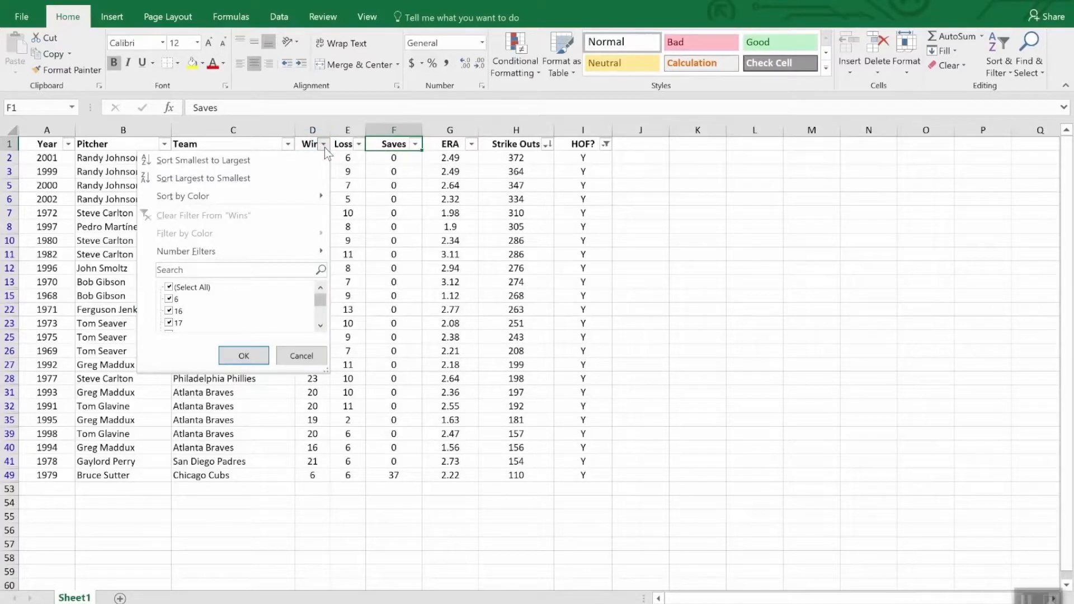
pyautogui.moveTo(287, 251)
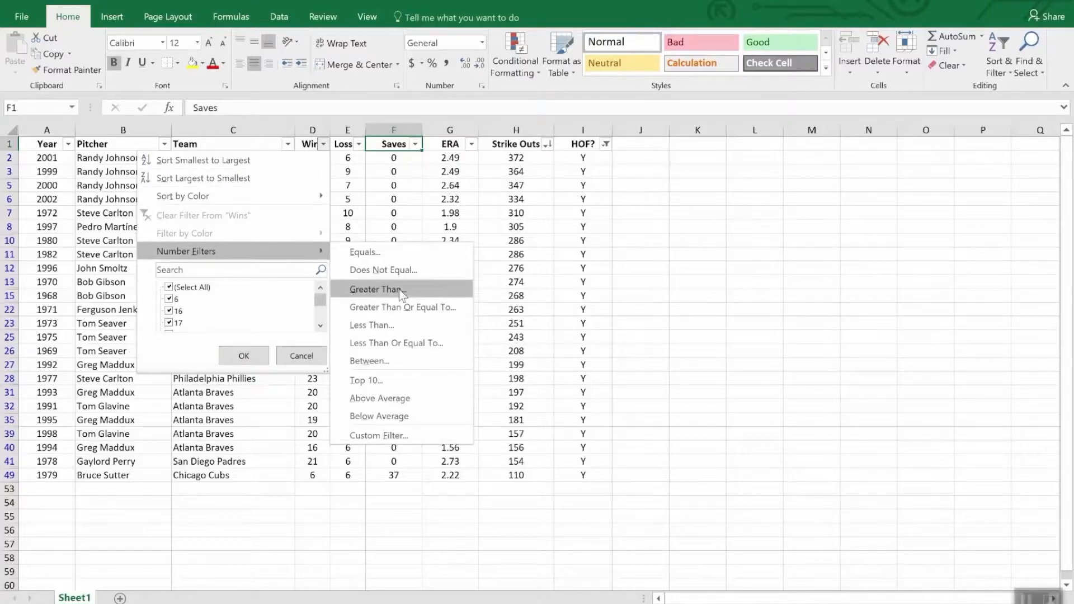
pyautogui.click(399, 325)
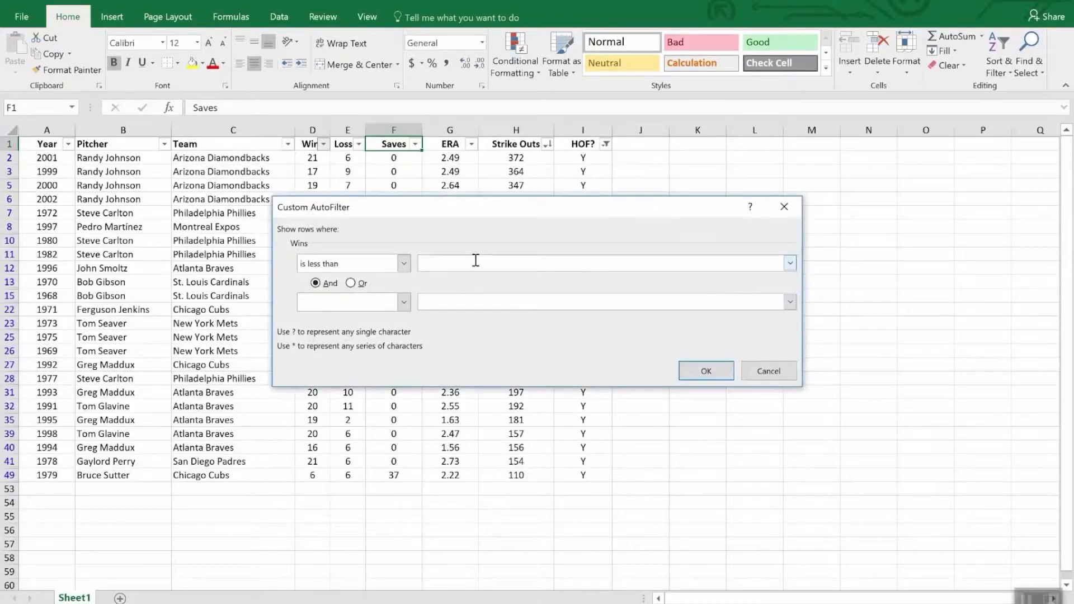
pyautogui.write('20')
pyautogui.click(703, 372)
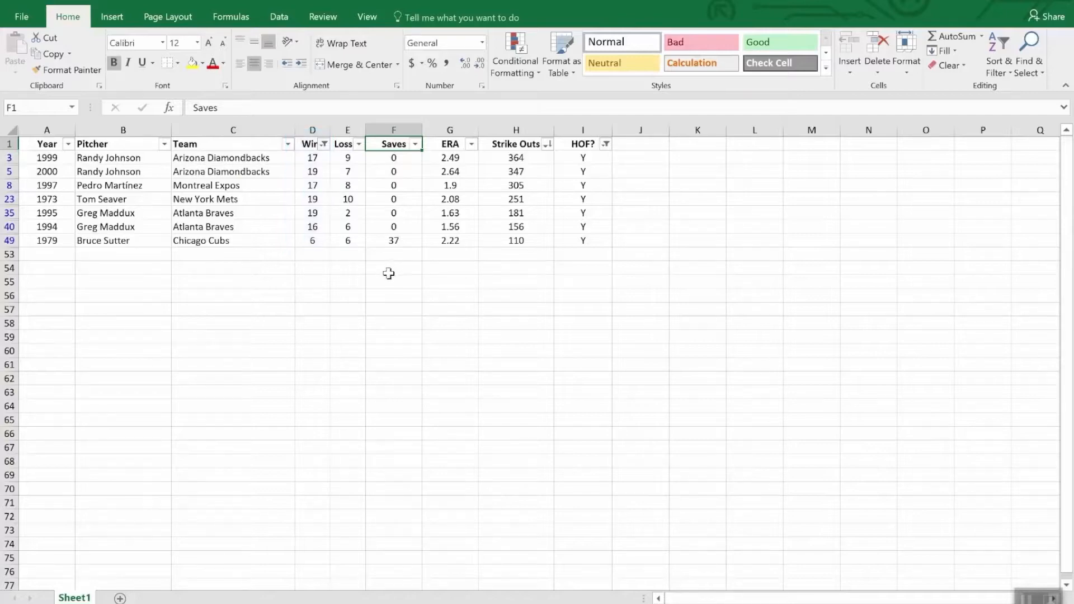
# Step: Total the visible Strike Outs in H53 with AutoSum, using =SUBTOTAL(9,H2:H52)
pyautogui.click(511, 255)
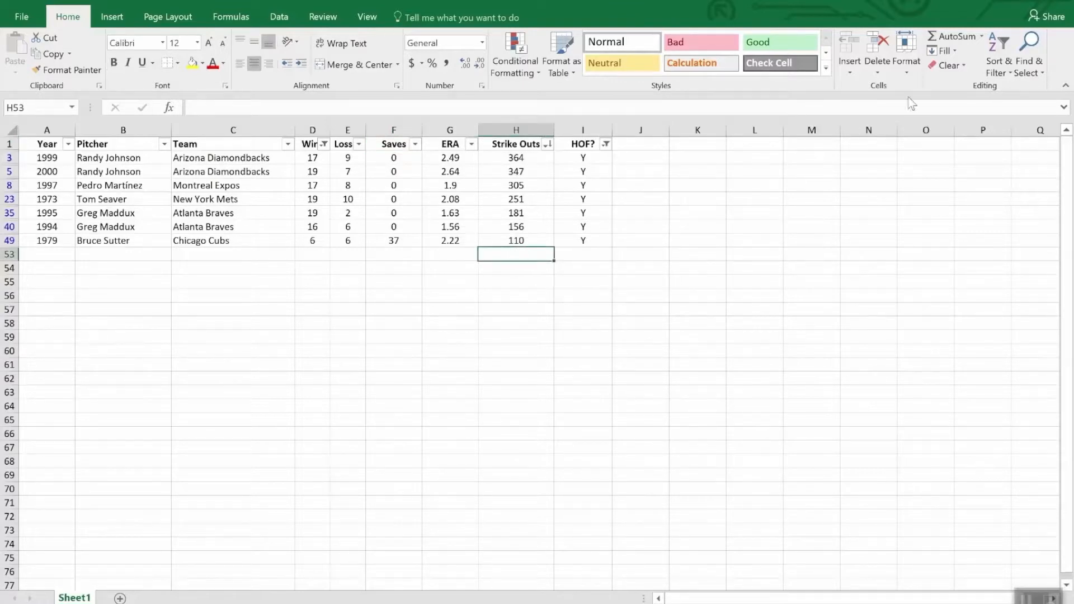
pyautogui.click(955, 37)
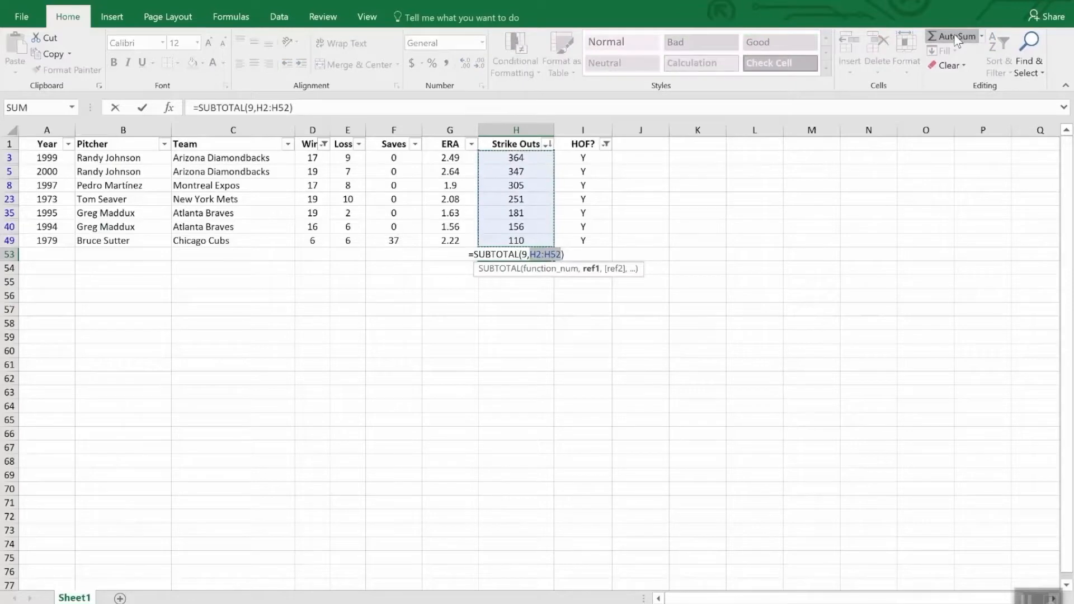
pyautogui.press('Return')
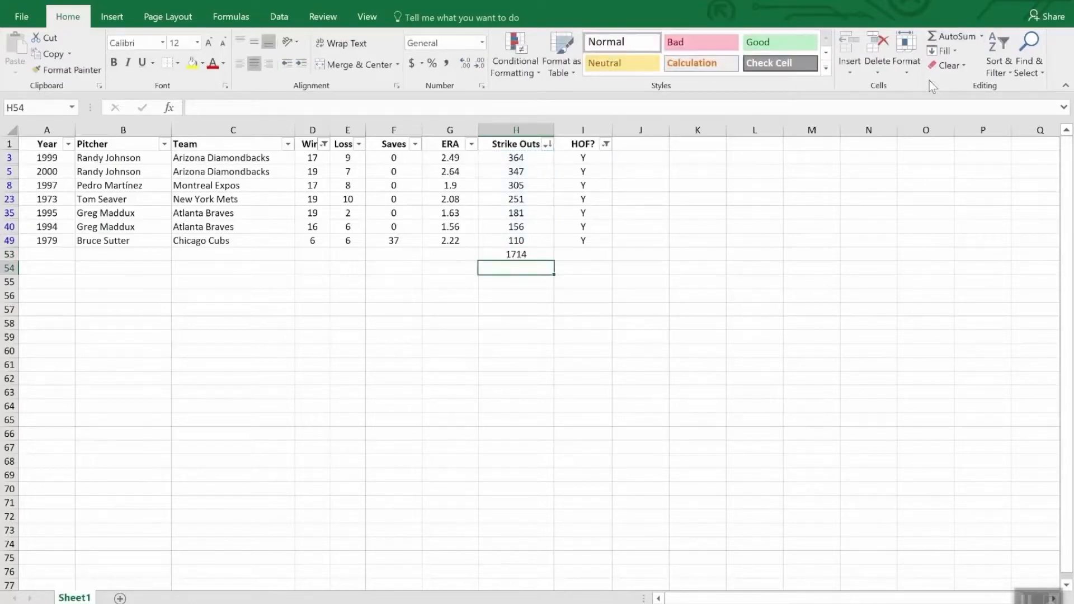
# Step: Clear the filters from the HOF? and Wins columns and check the Strike Outs subtotal in H53
pyautogui.click(606, 144)
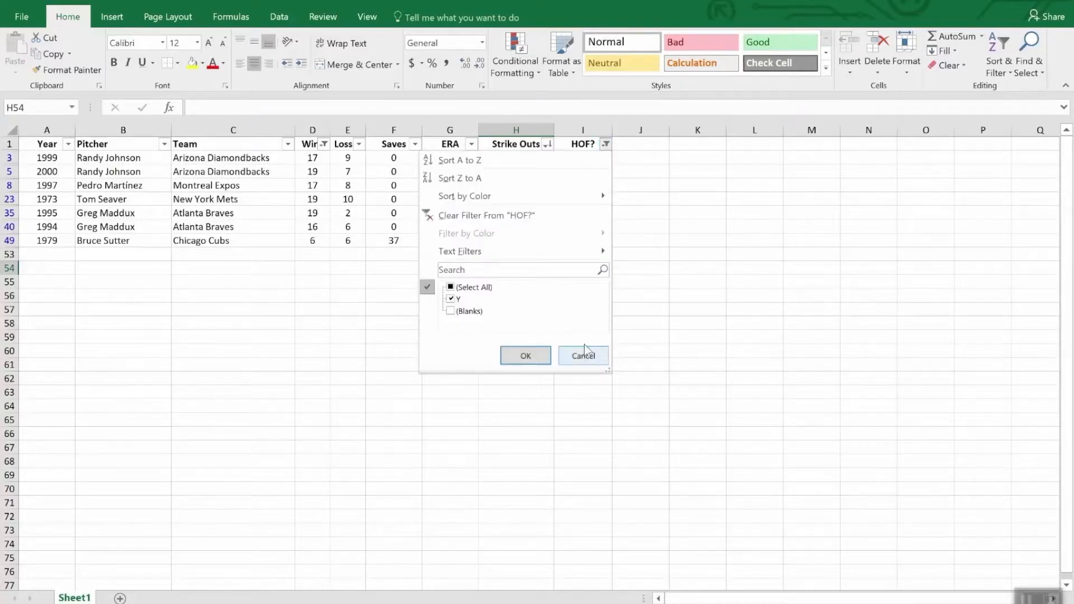
pyautogui.click(514, 215)
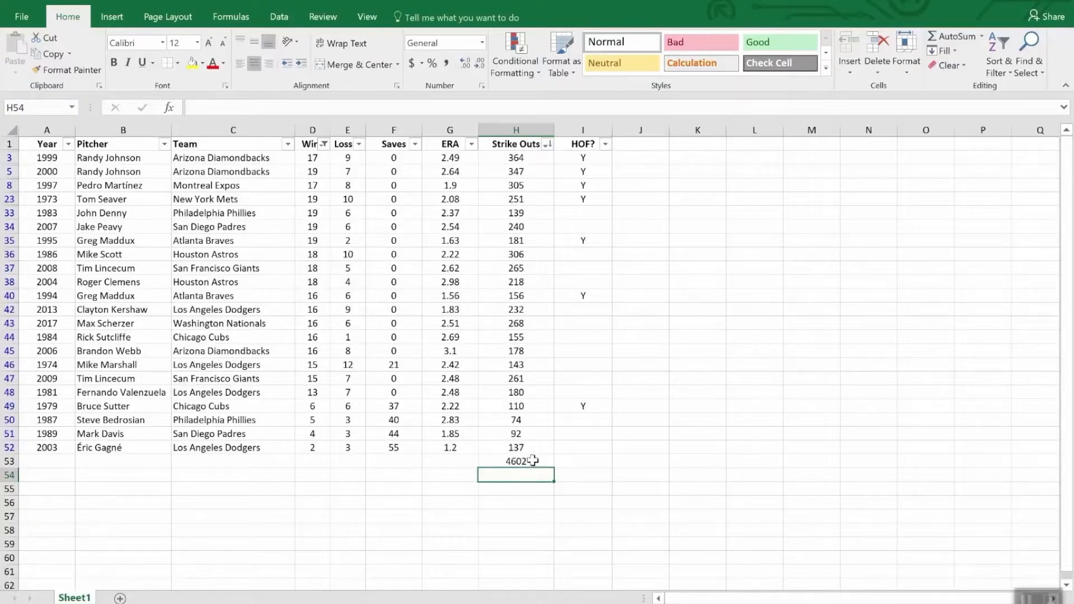
pyautogui.click(324, 144)
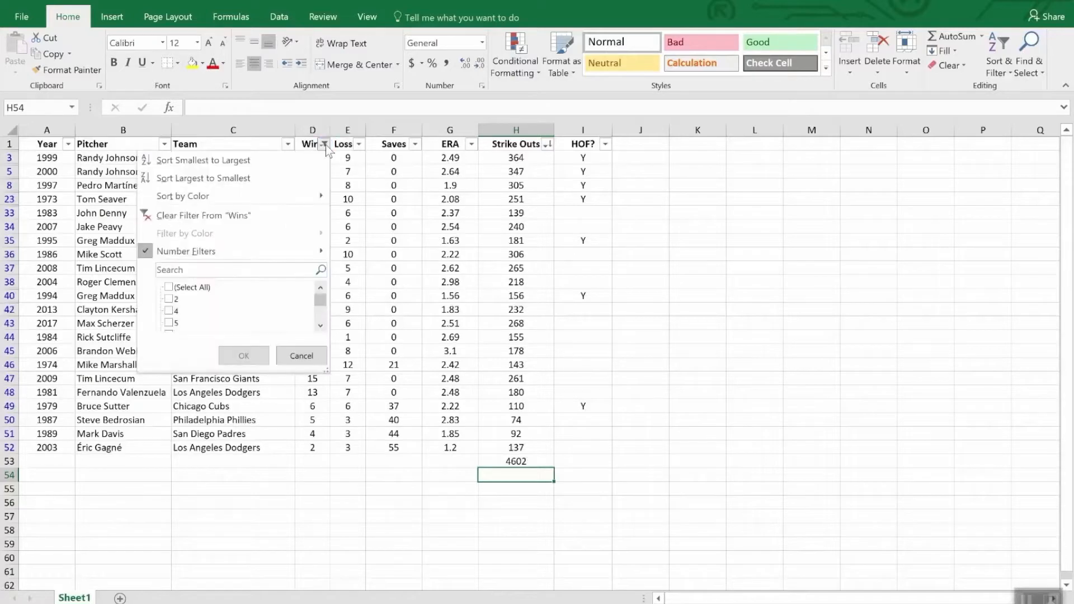
pyautogui.click(228, 216)
pyautogui.scroll(-3, 551, 403)
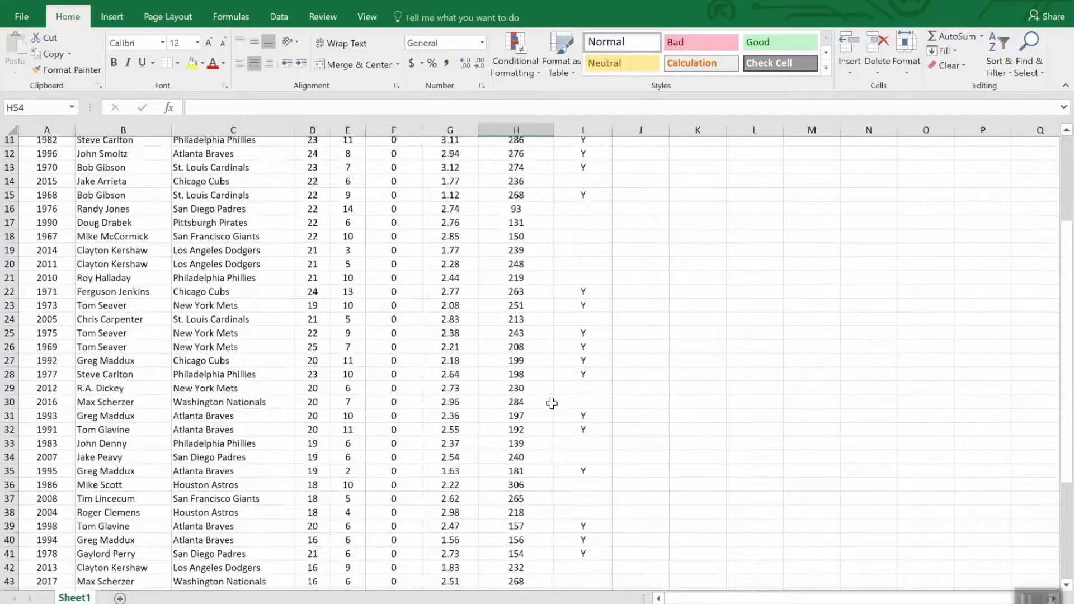
pyautogui.scroll(-9, 552, 404)
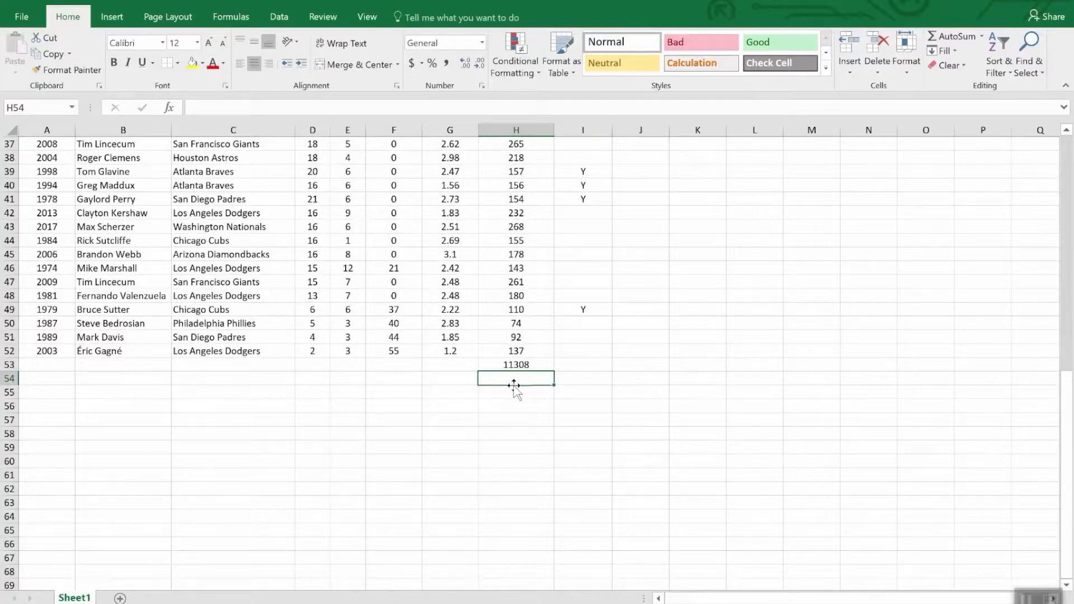
pyautogui.click(542, 364)
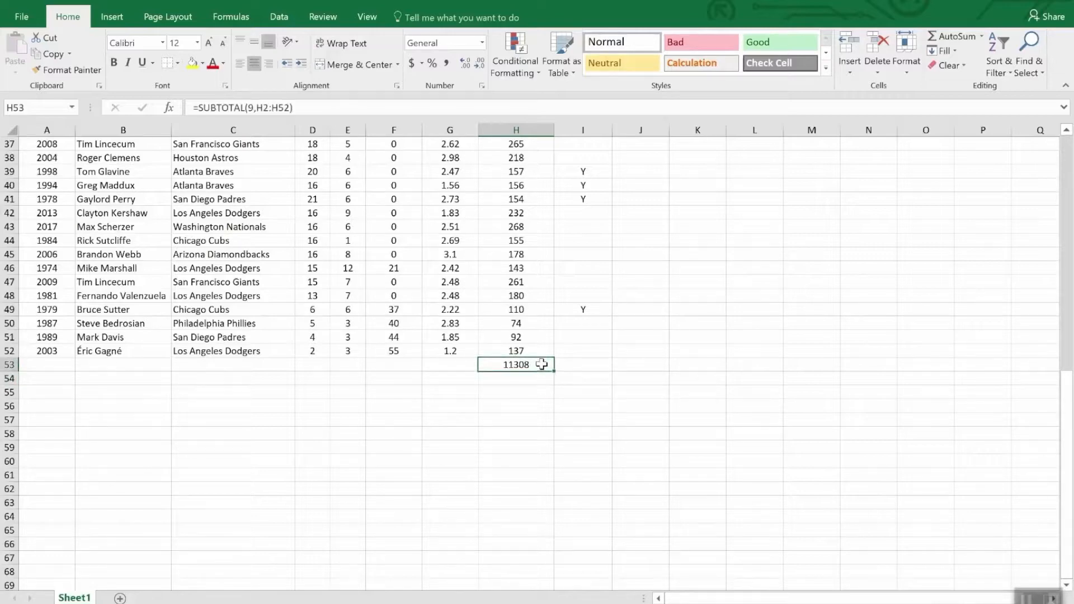
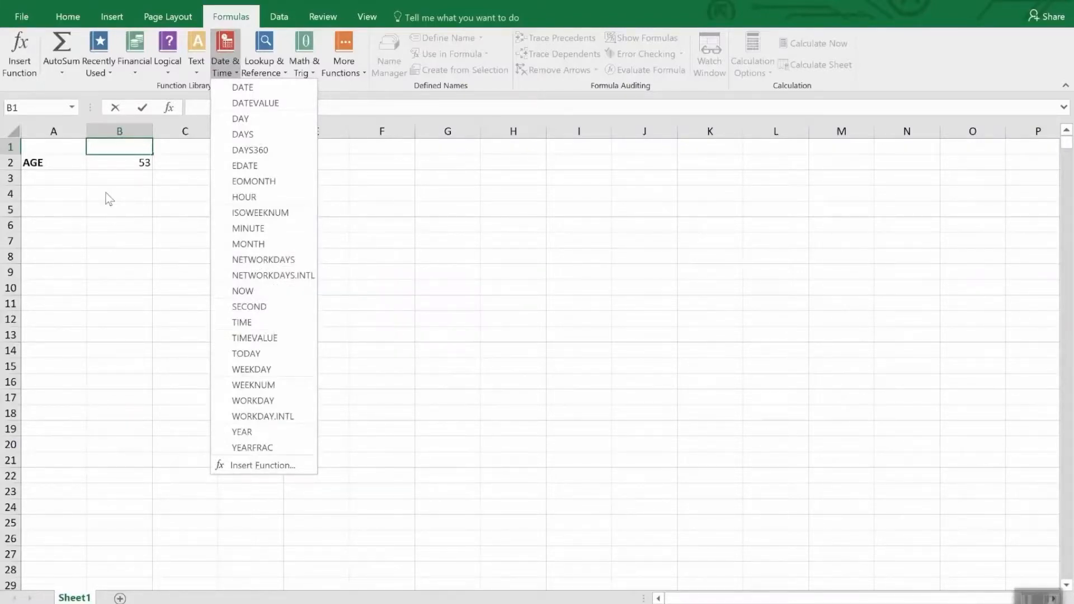
# Step: Select the age formula in B2 and examine the Date and Time number formats available for it
pyautogui.click(109, 159)
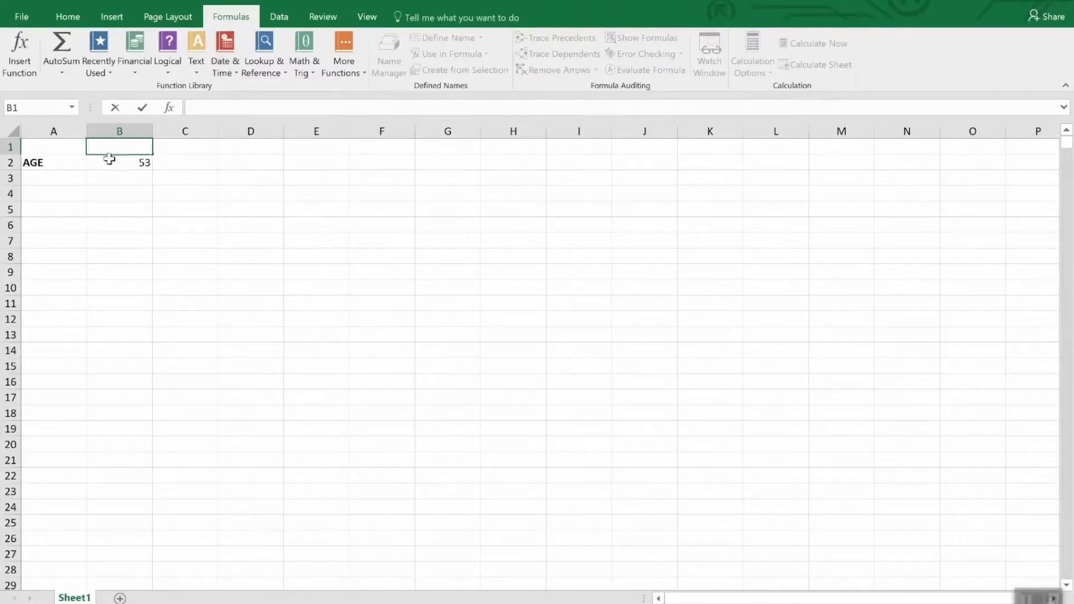
pyautogui.click(110, 162)
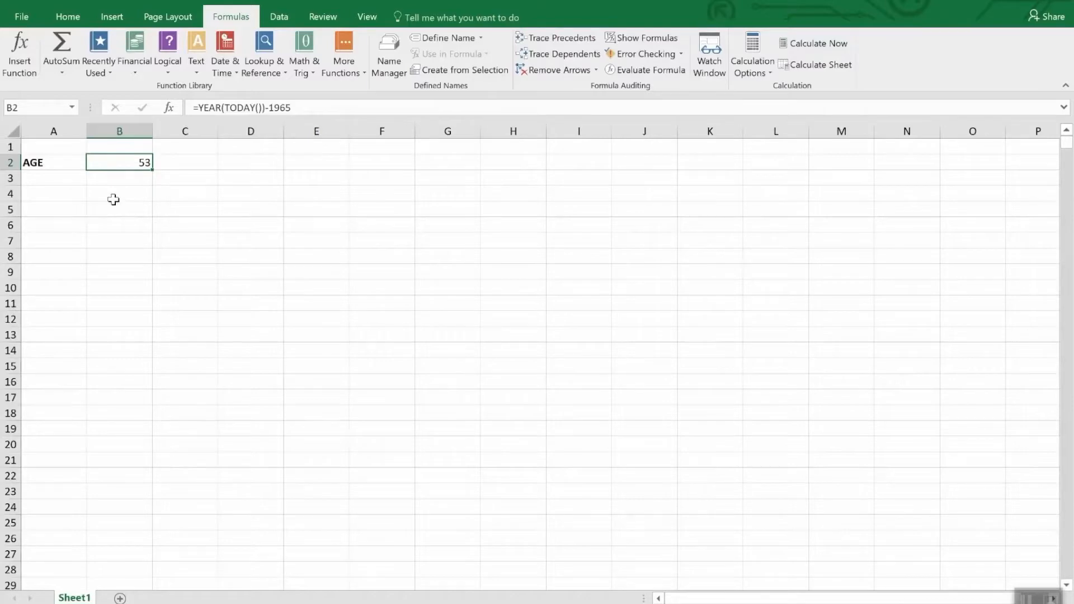
pyautogui.click(67, 17)
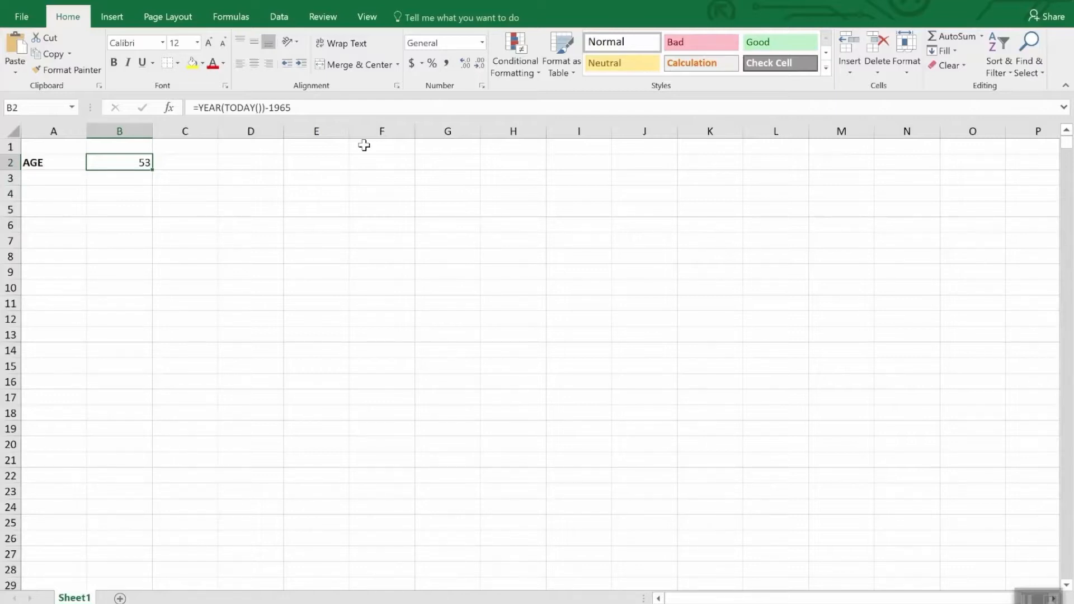
pyautogui.click(482, 43)
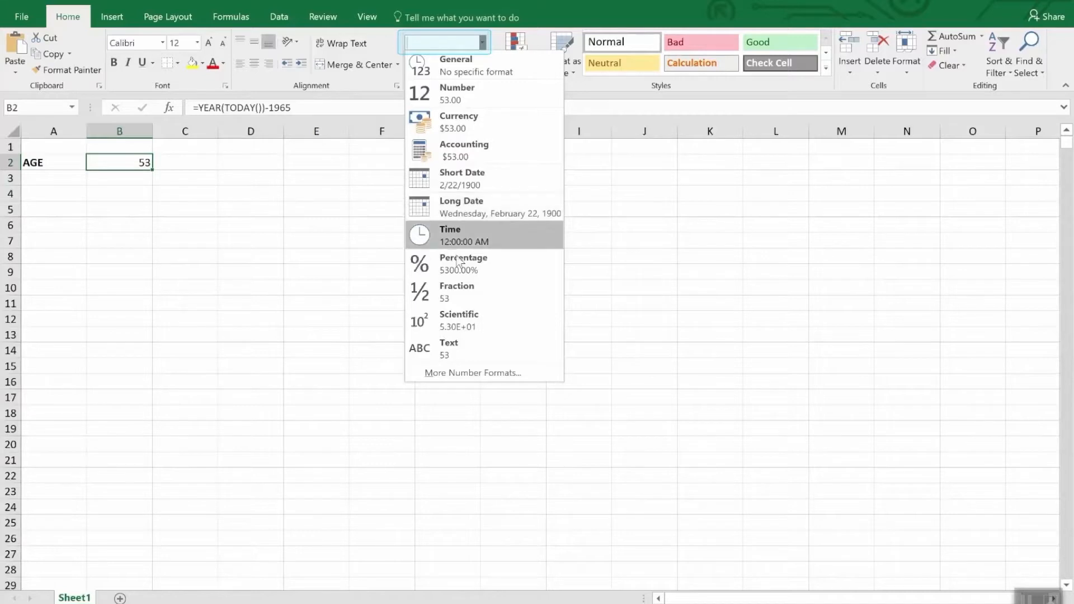
pyautogui.click(457, 373)
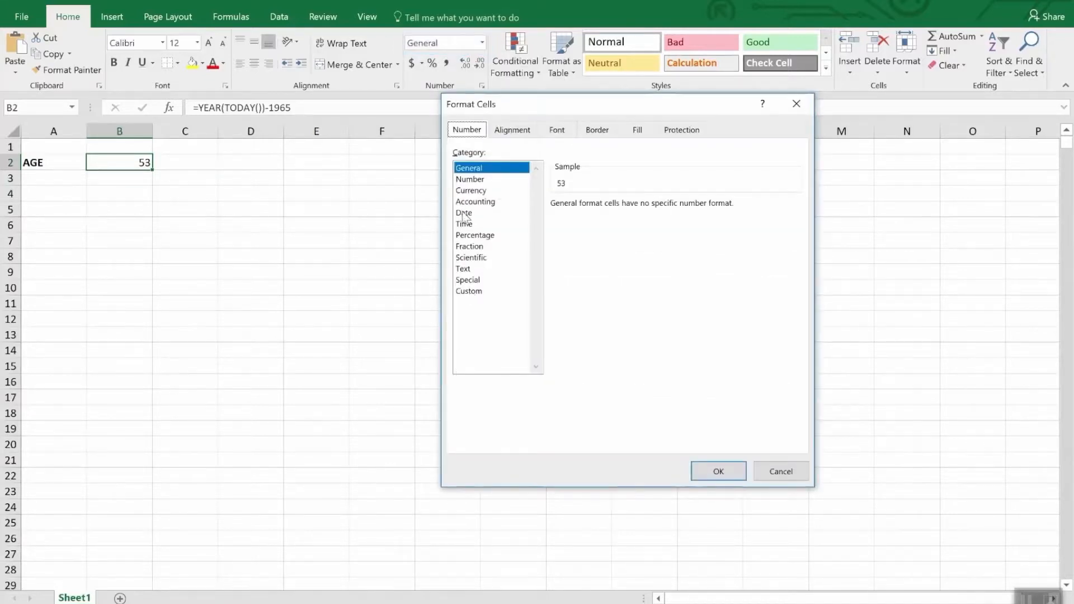
pyautogui.click(464, 212)
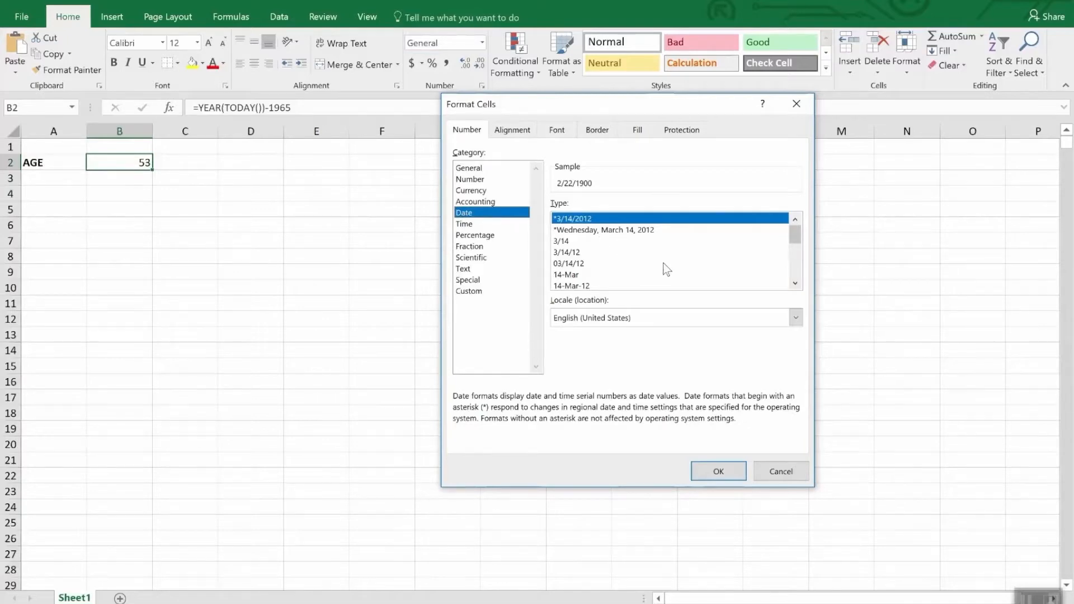
pyautogui.moveTo(797, 234)
pyautogui.mouseDown()
pyautogui.moveTo(810, 274)
pyautogui.moveTo(801, 250)
pyautogui.mouseUp()
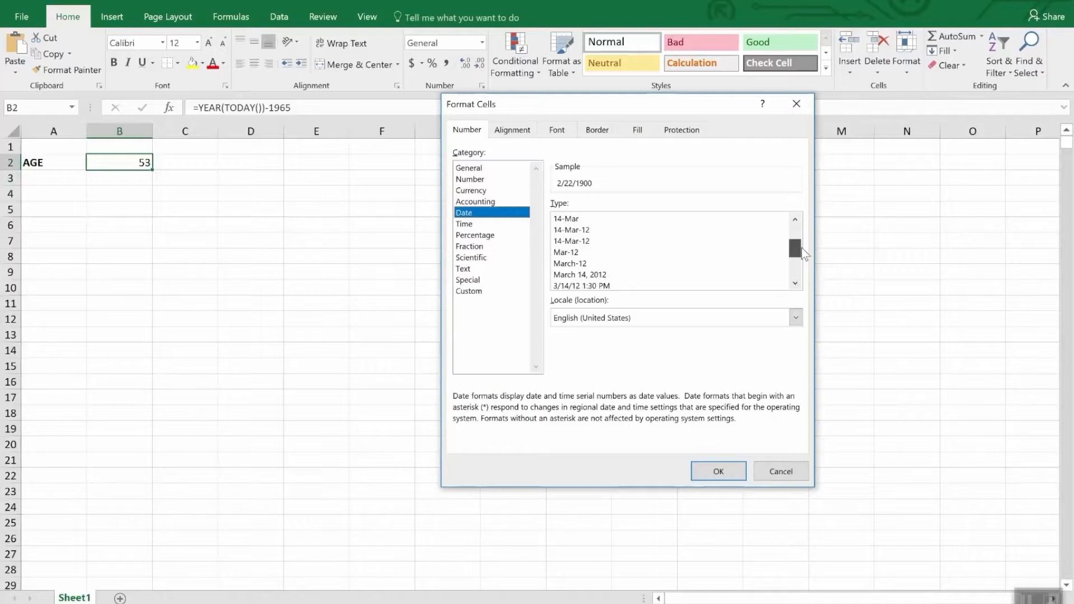
pyautogui.moveTo(803, 249); pyautogui.dragTo(805, 259)
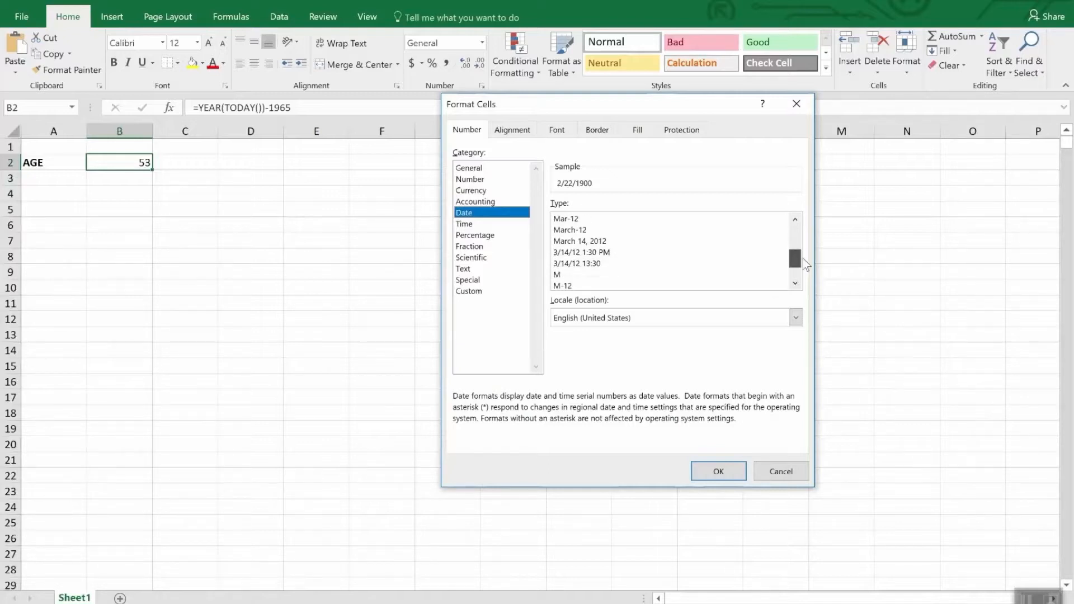
pyautogui.click(472, 225)
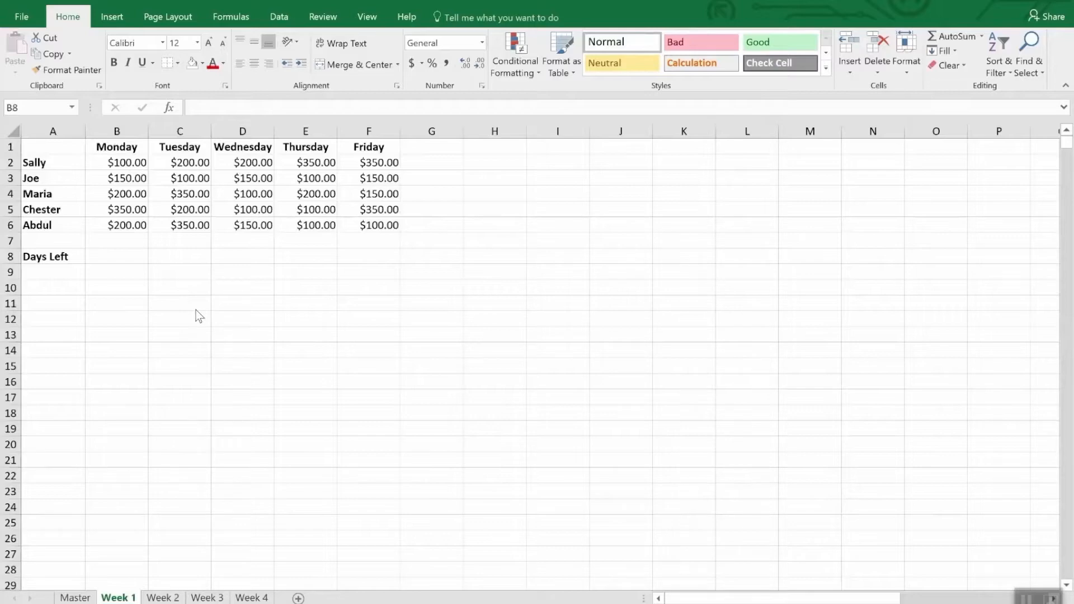
# Step: Replace the Monday heading in B1 of the Week 1 sheet with the date 4/2/2018
pyautogui.click(128, 148)
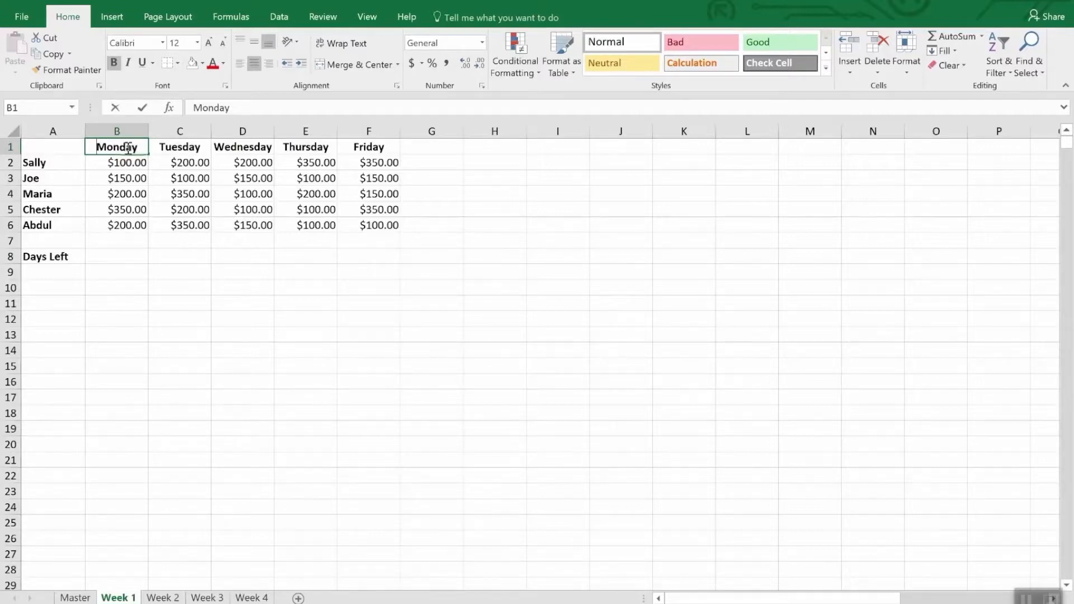
pyautogui.write('4/2/')
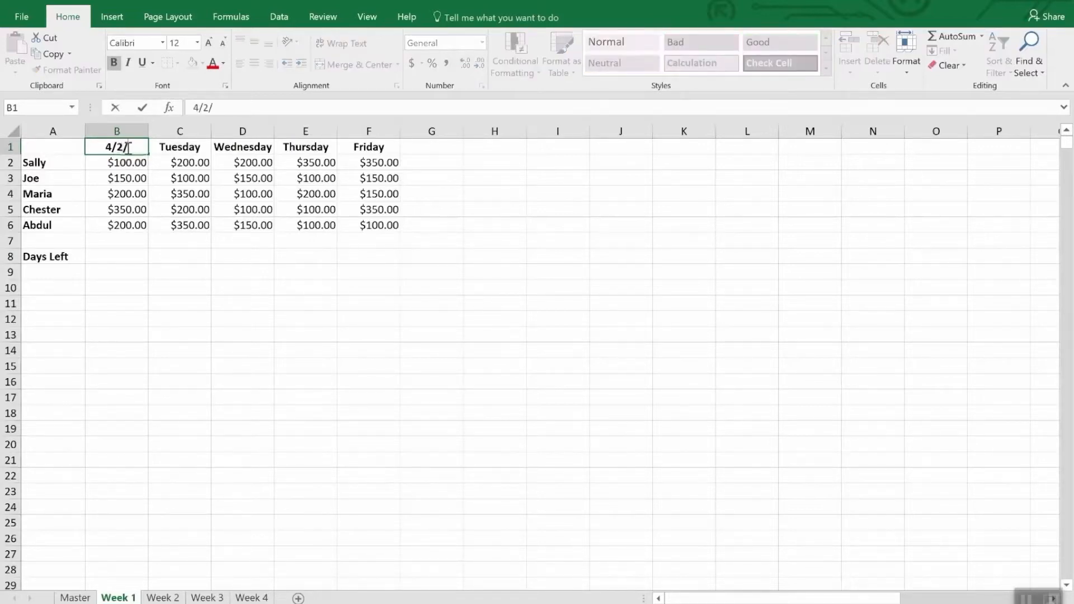
pyautogui.write('2018')
pyautogui.press('Return')
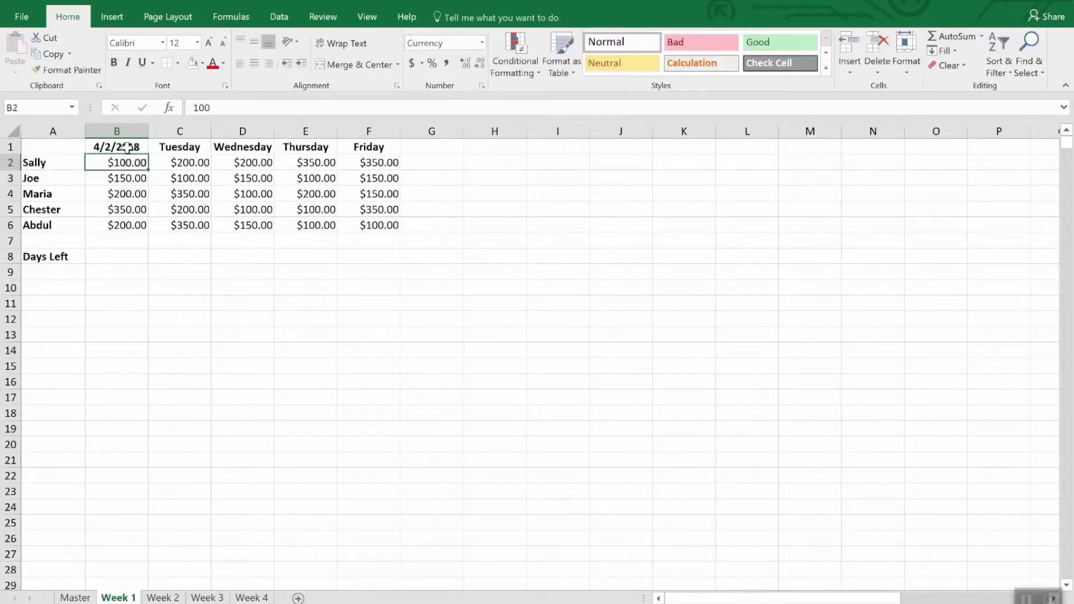
# Step: Replace the Tuesday heading in C1 with the formula =B1+1
pyautogui.press('Up')
pyautogui.press('Right')
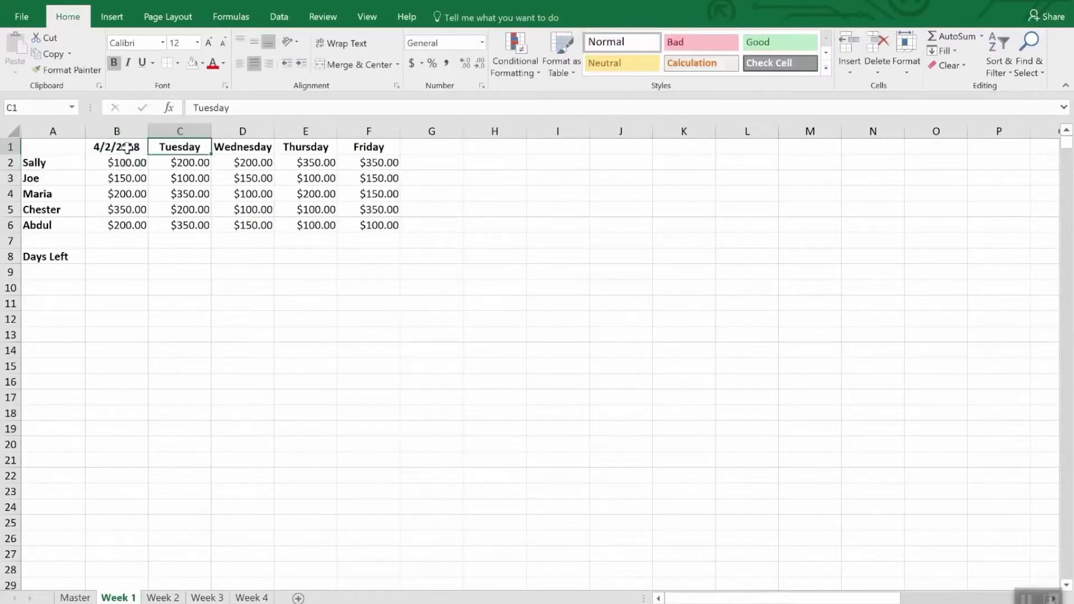
pyautogui.write('=b')
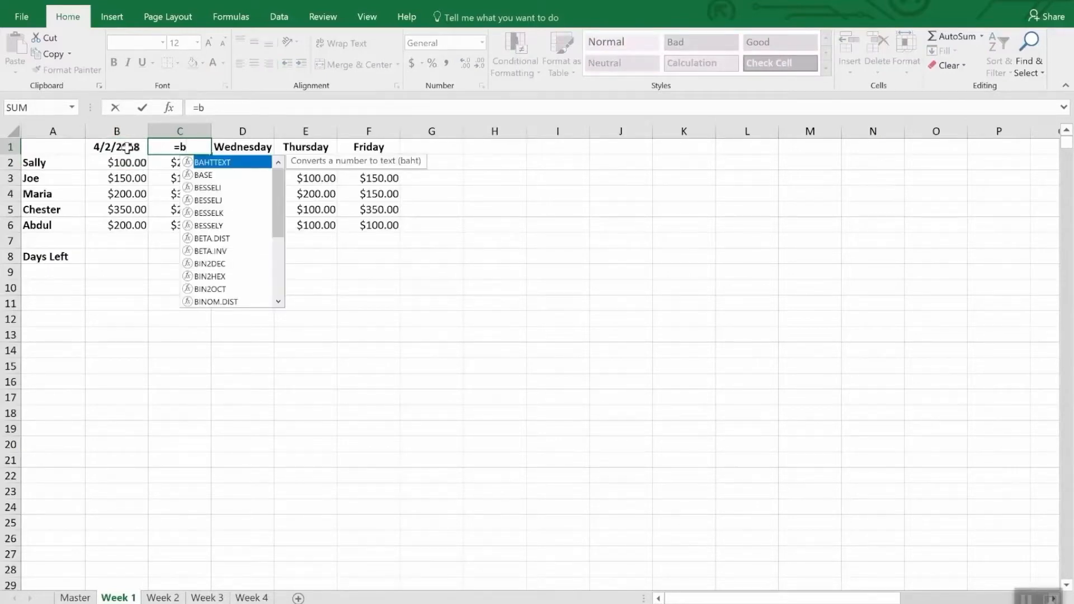
pyautogui.write('2')
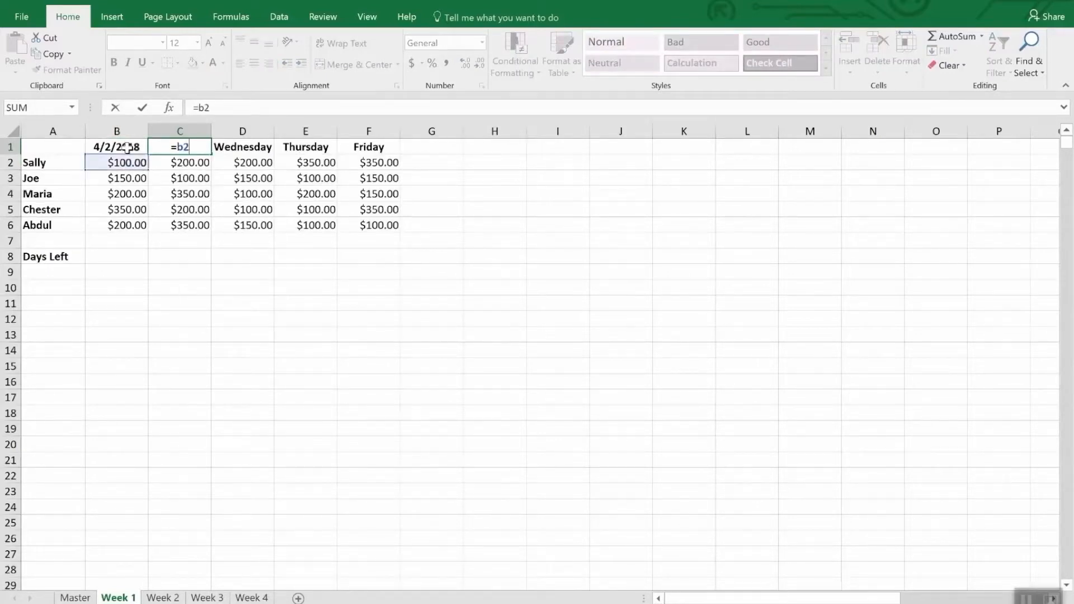
pyautogui.press('BackSpace')
pyautogui.write('1')
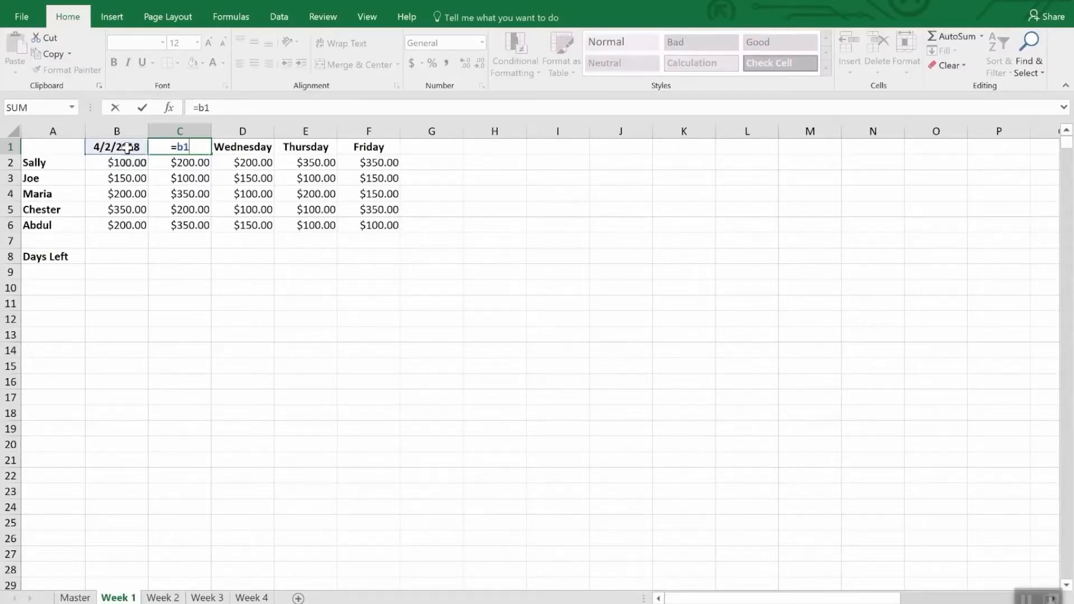
pyautogui.write('+1')
pyautogui.press('Return')
# Step: Copy the date formula from C1 into D1, E1 and F1, replacing the Wednesday to Friday headings
pyautogui.press('Up')
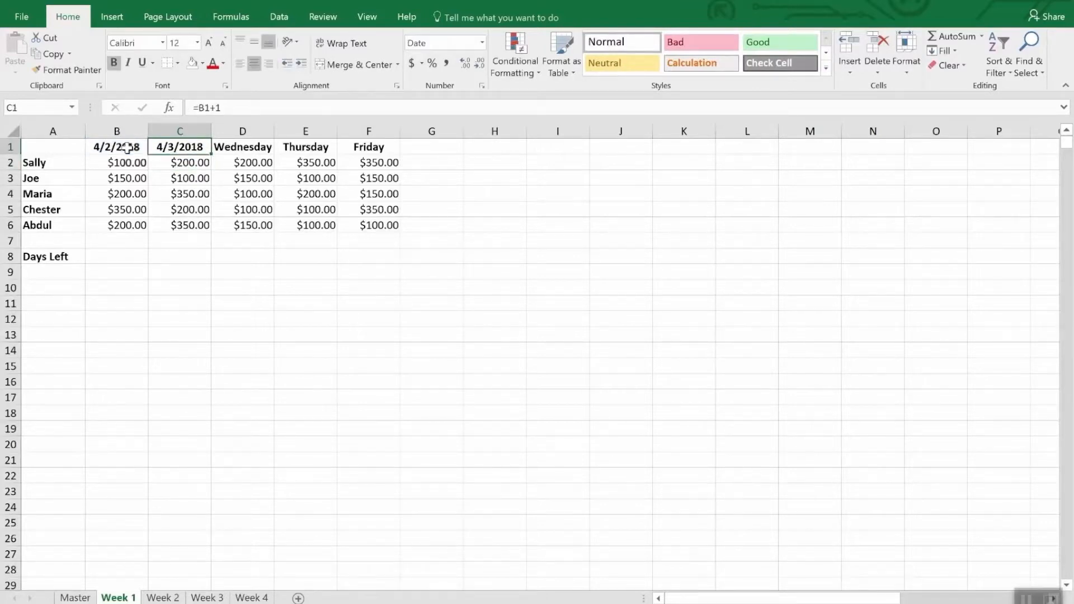
pyautogui.hotkey('ctrl', 'c')
pyautogui.press('Right')
pyautogui.hotkey('ctrl', 'v')
pyautogui.press('Right')
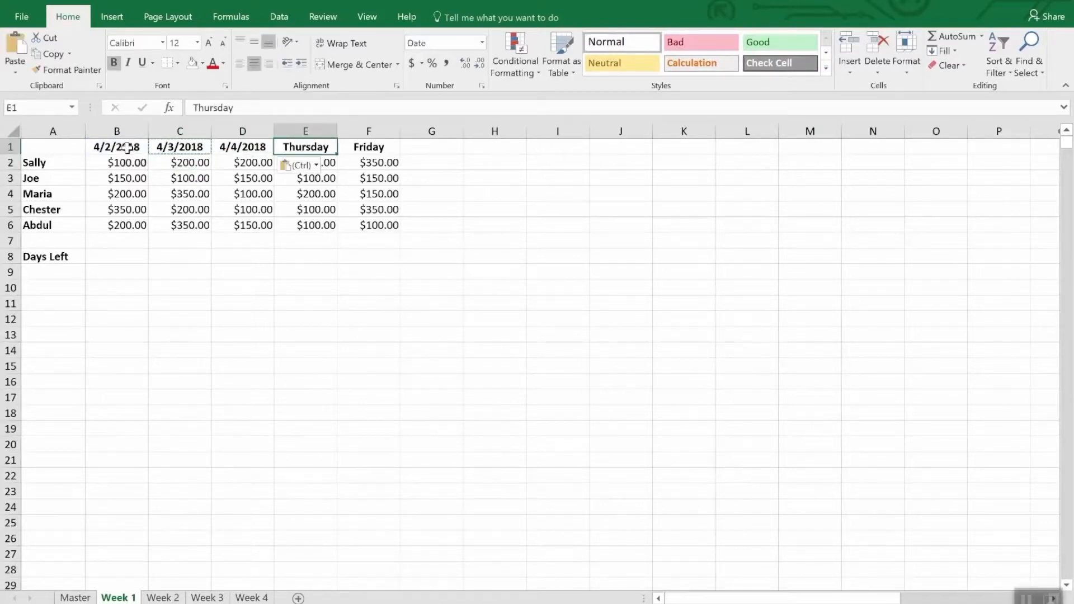
pyautogui.hotkey('ctrl', 'v')
pyautogui.press('Right')
pyautogui.hotkey('ctrl', 'v')
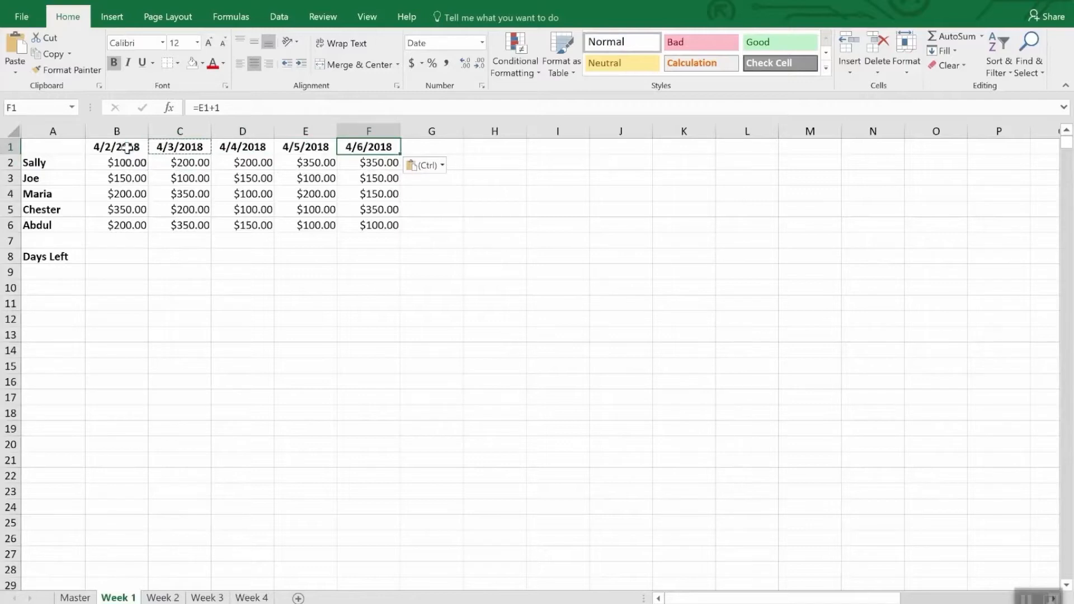
# Step: Paste the copied date formula over the weekday headings in B1:F1 of the Week 2 sheet
pyautogui.moveTo(93, 146); pyautogui.dragTo(365, 147)
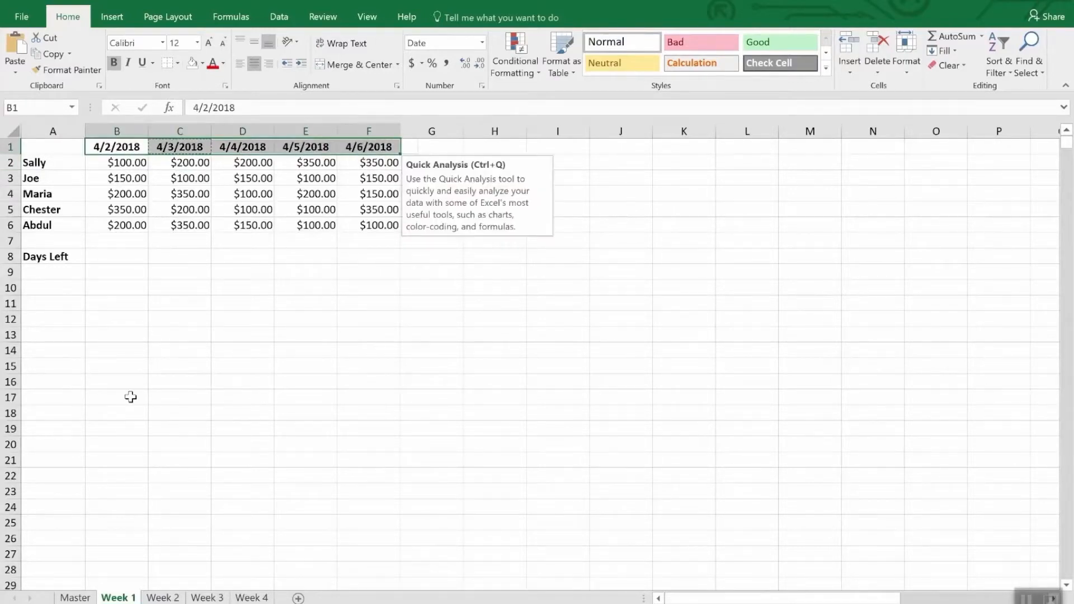
pyautogui.click(163, 598)
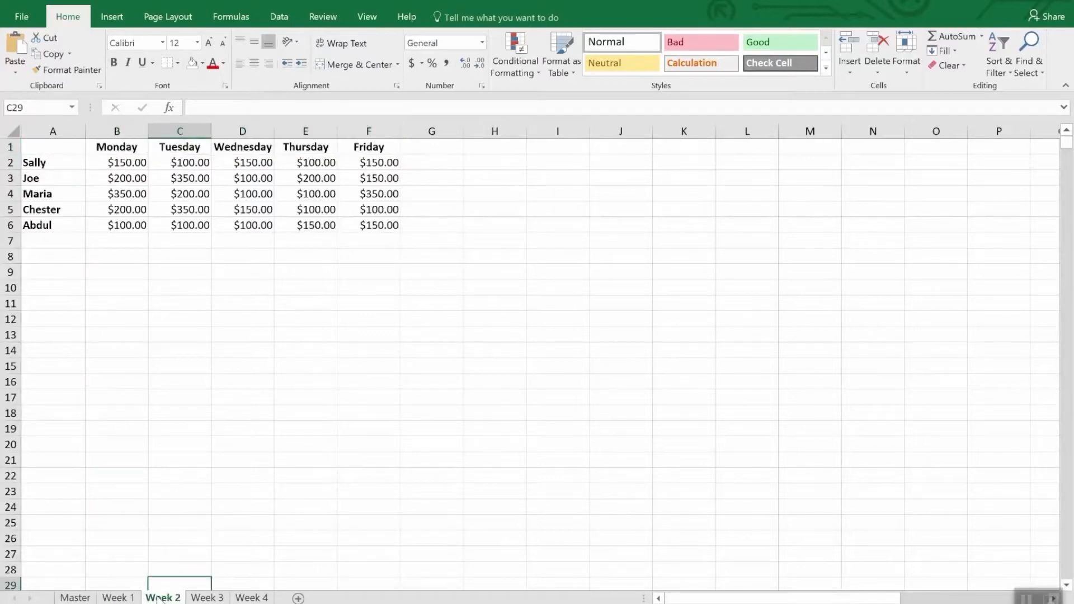
pyautogui.moveTo(108, 147); pyautogui.dragTo(348, 150)
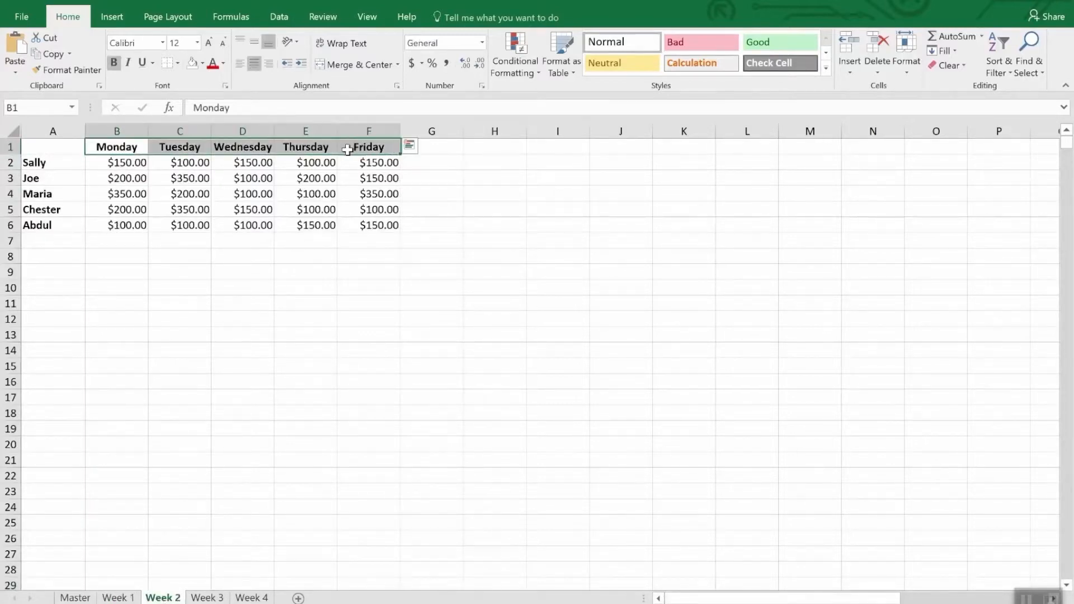
pyautogui.hotkey('ctrl', 'v')
# Step: Enter 4/9/18 in B1 of the Week 2 sheet as the week's starting date
pyautogui.click(120, 147)
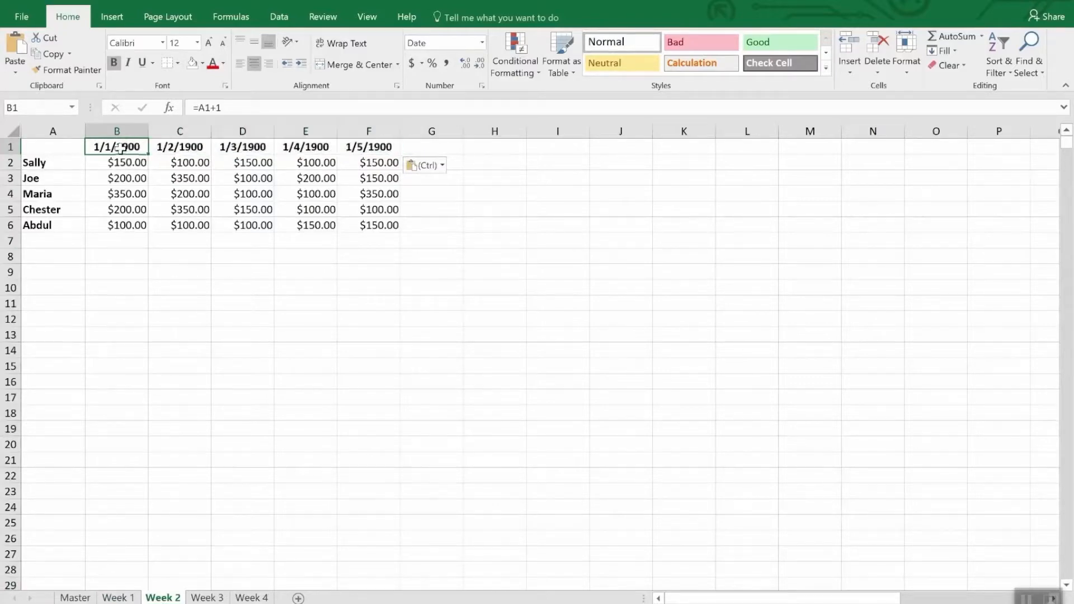
pyautogui.write('4/')
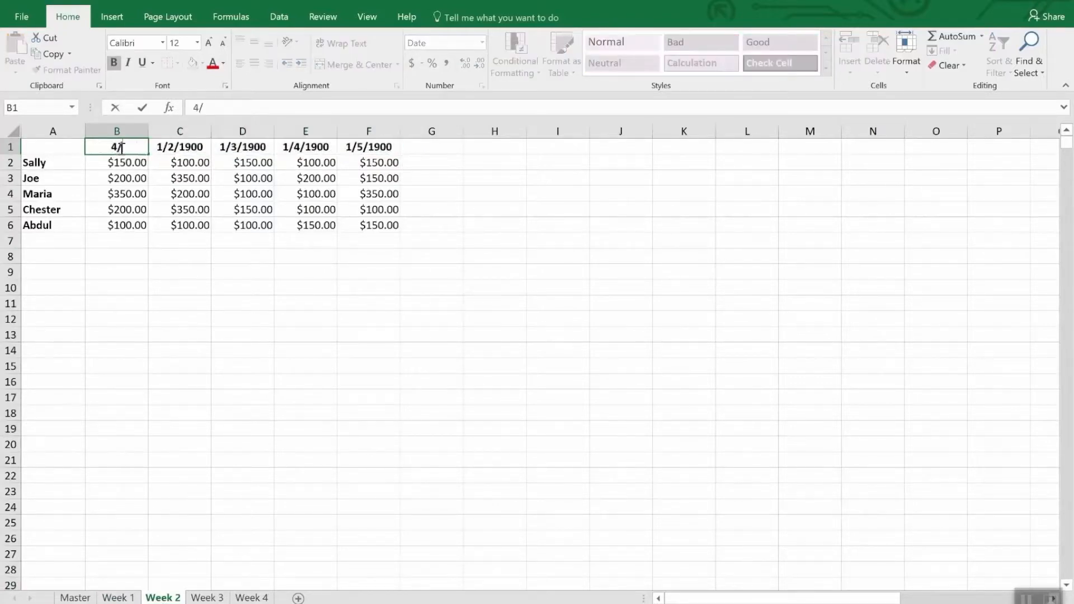
pyautogui.write('9/18')
pyautogui.press('Return')
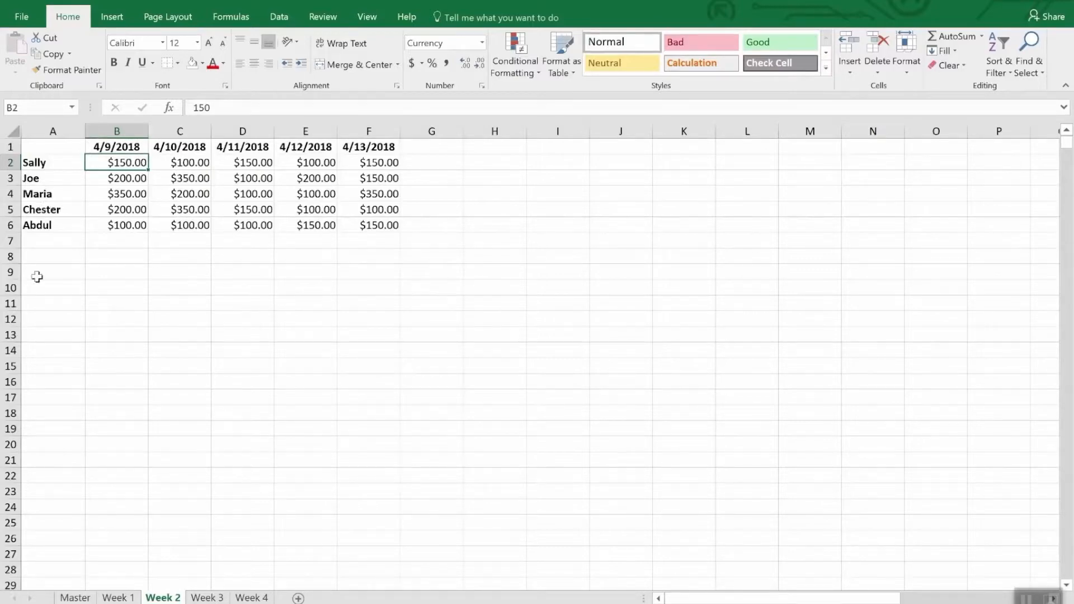
# Step: Calculate the Days Left in B8 of the Week 1 sheet with =DATE(2018,4,30)-TODAY()
pyautogui.click(115, 598)
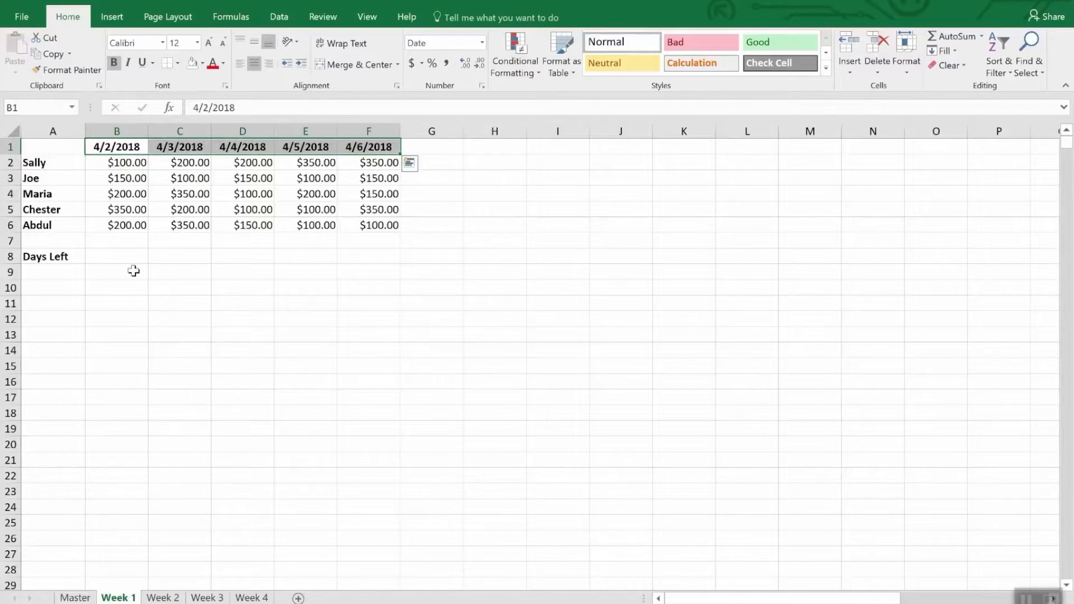
pyautogui.click(115, 258)
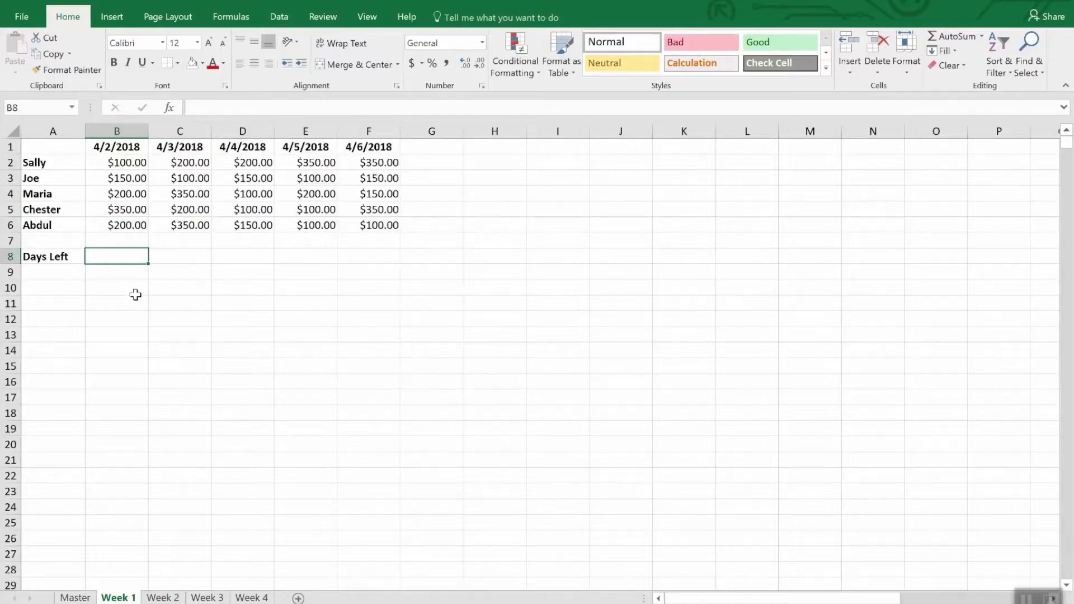
pyautogui.write('=')
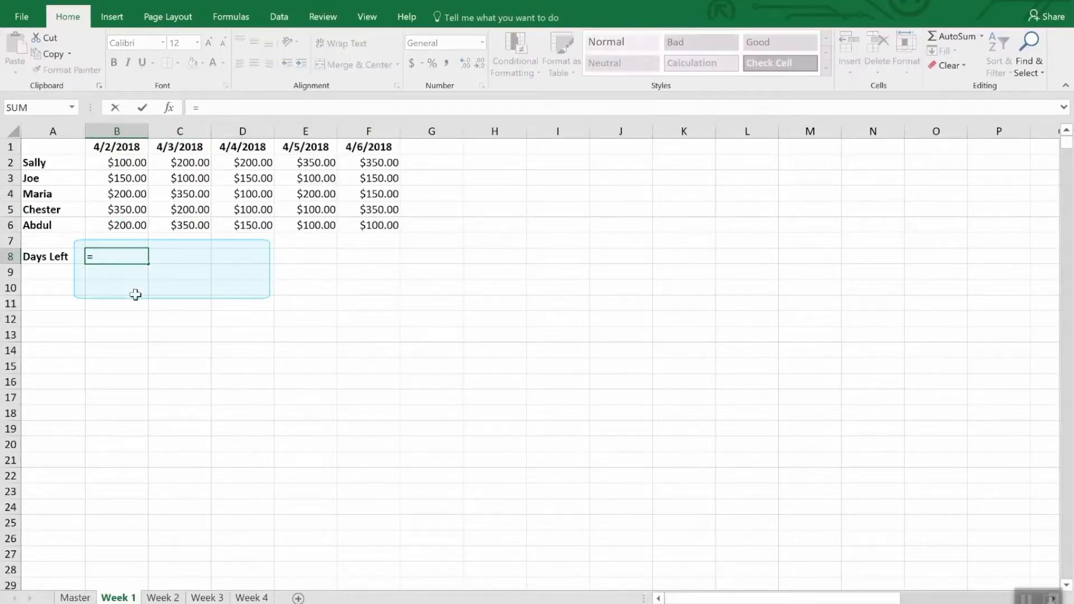
pyautogui.write('Dat')
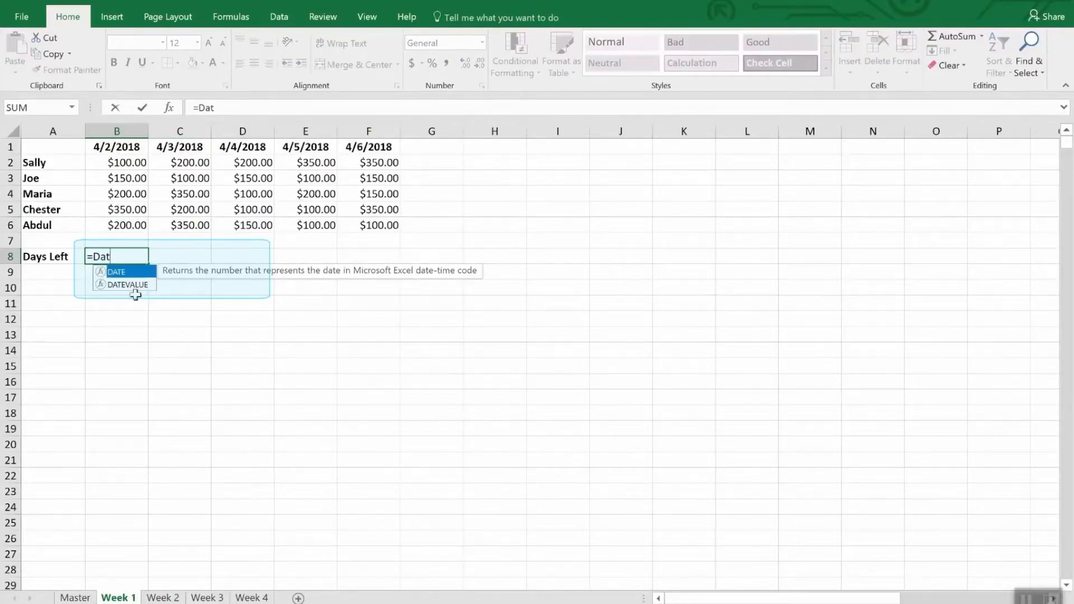
pyautogui.write('e(')
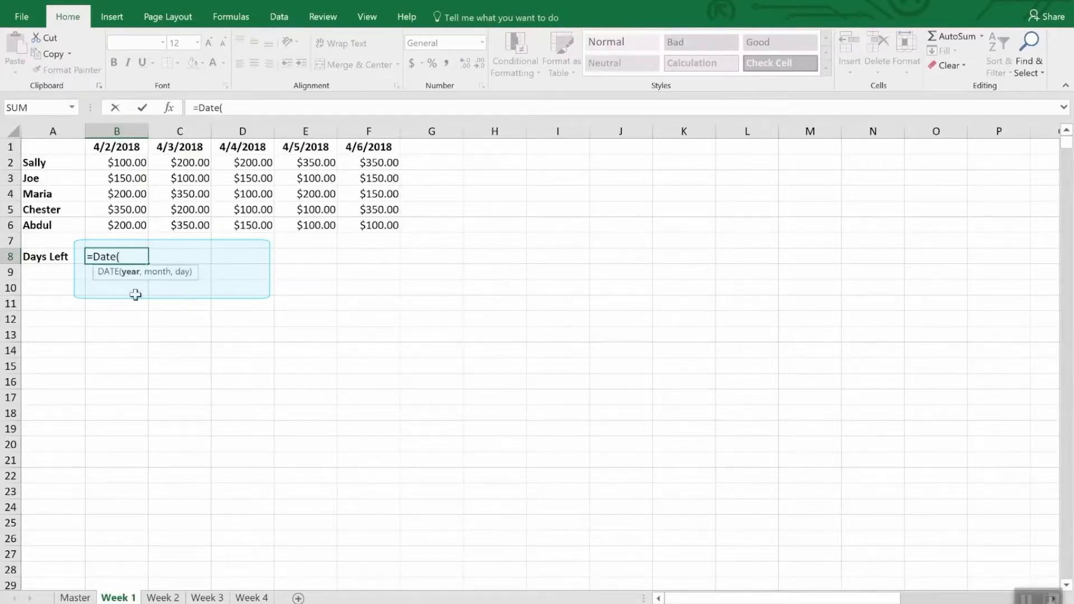
pyautogui.write('2018,4,')
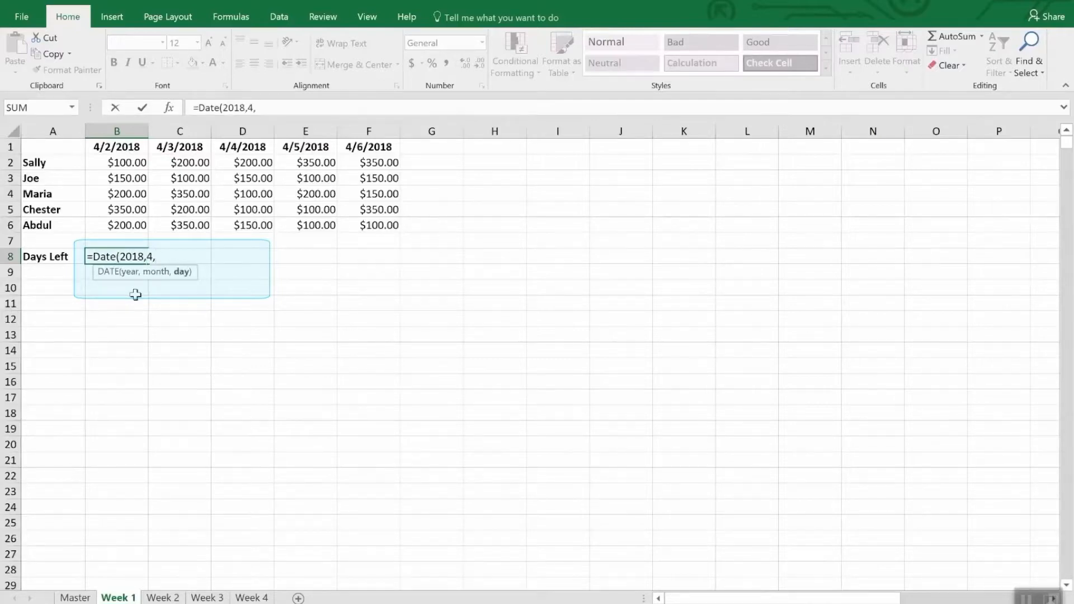
pyautogui.write('30)')
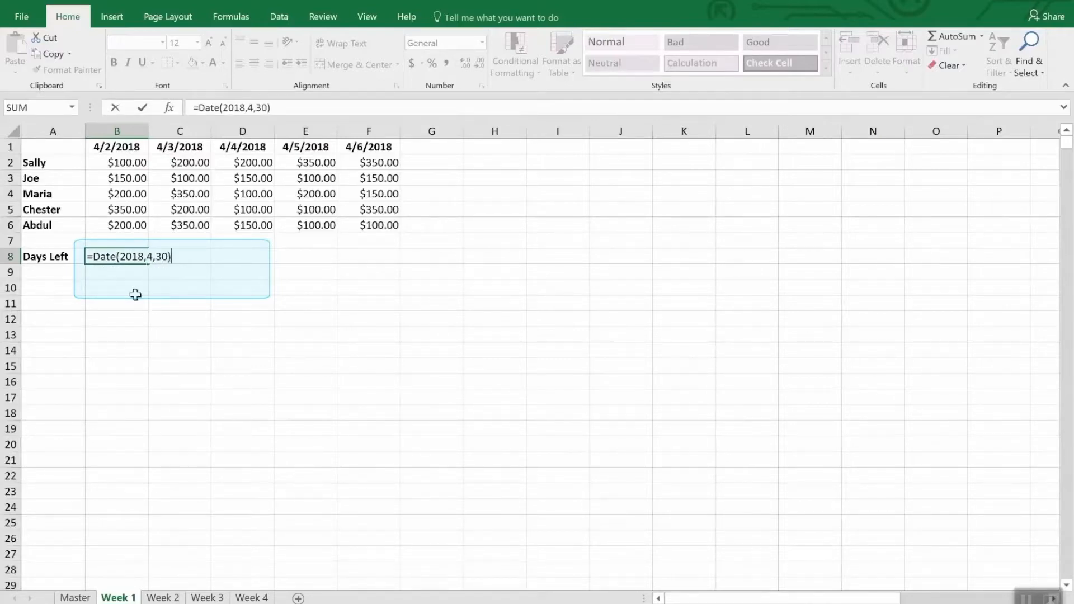
pyautogui.write('-tod')
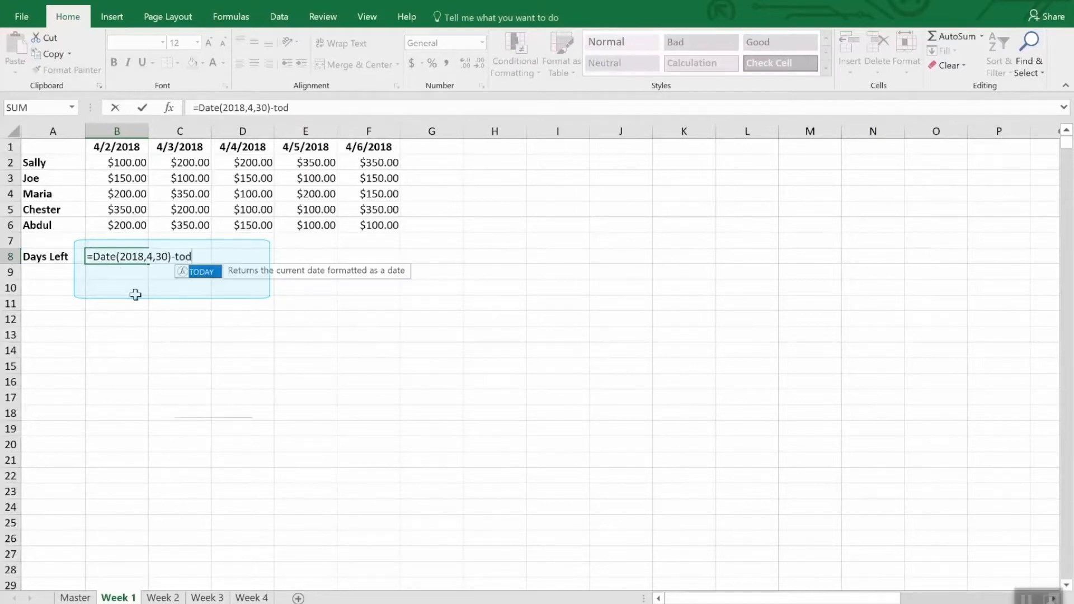
pyautogui.write('ay()')
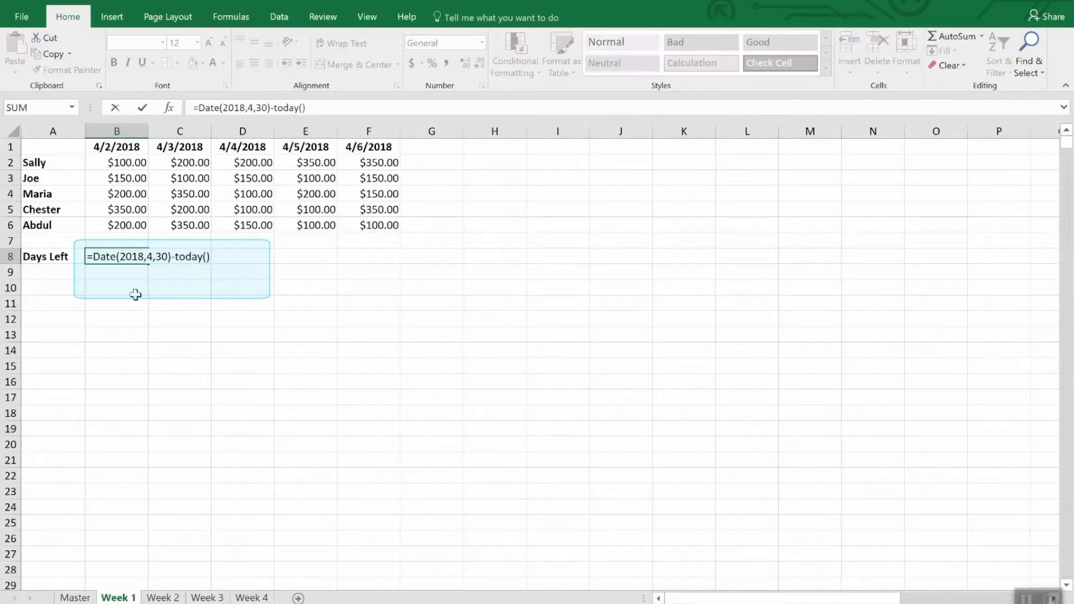
pyautogui.press('Return')
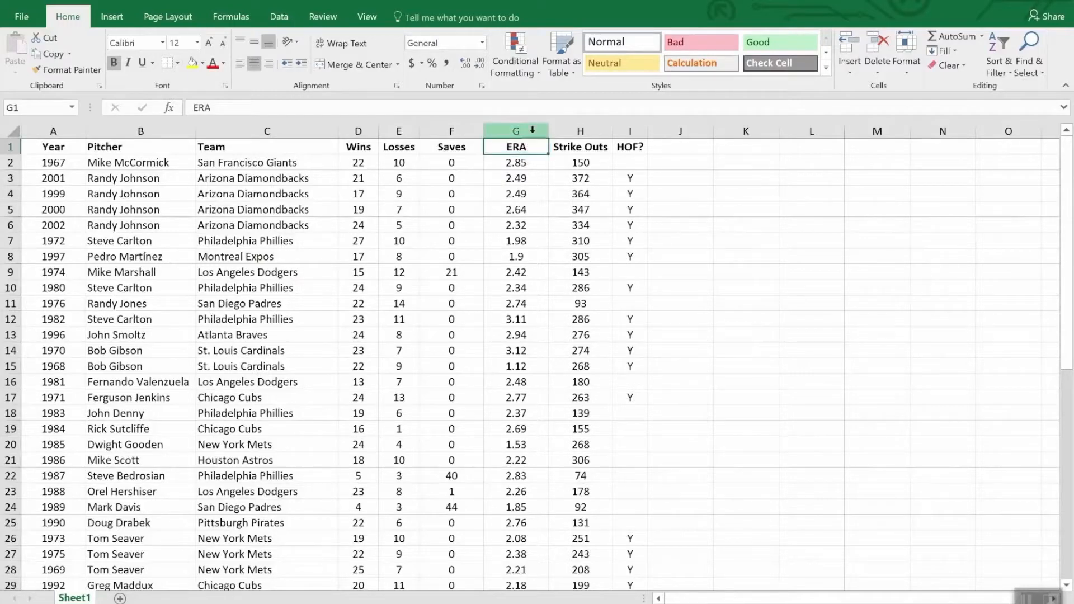
# Step: Highlight the ERA values in column G that are less than 2.00 with Light Red Fill with Dark Red Text
pyautogui.click(515, 131)
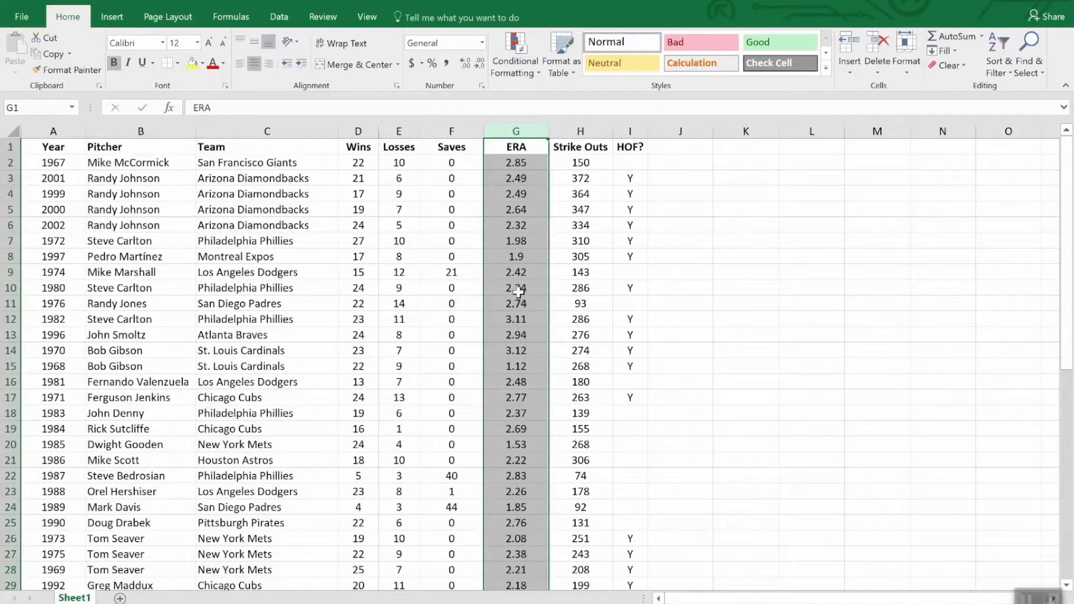
pyautogui.click(514, 44)
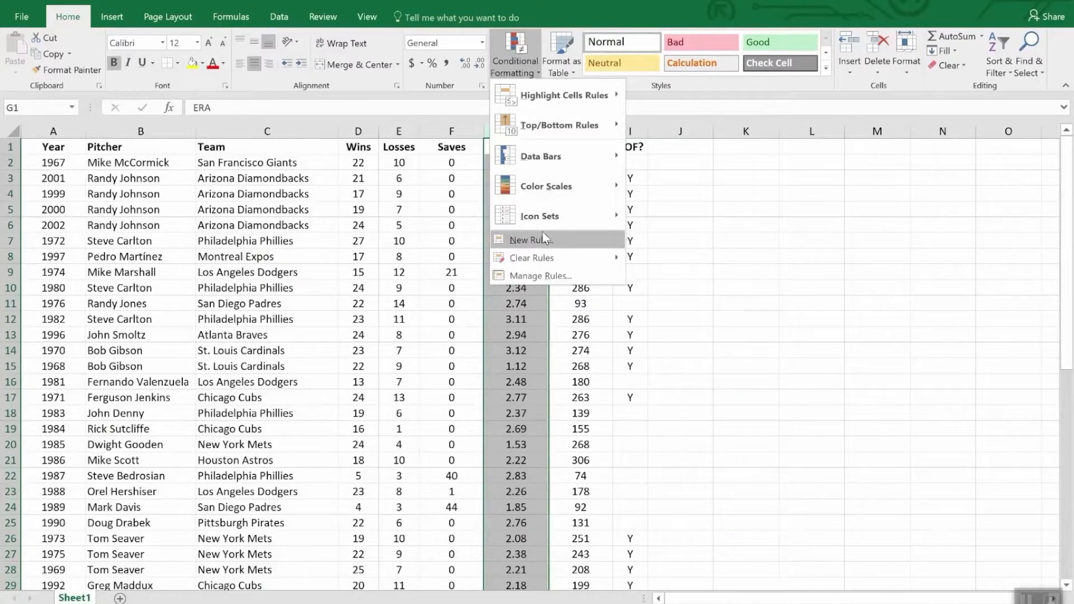
pyautogui.moveTo(541, 158)
pyautogui.moveTo(543, 98)
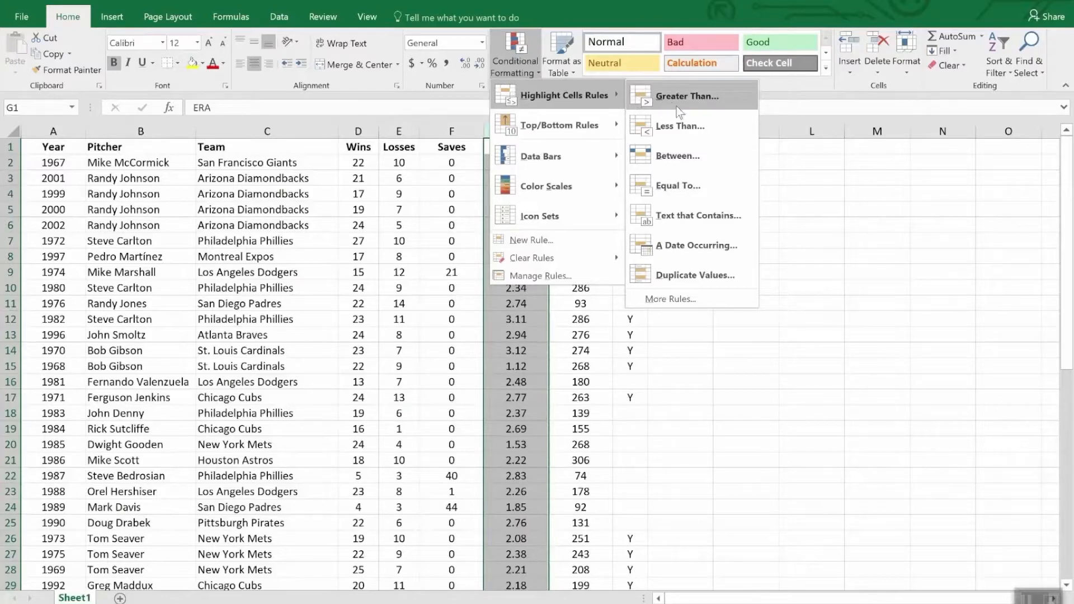
pyautogui.click(696, 128)
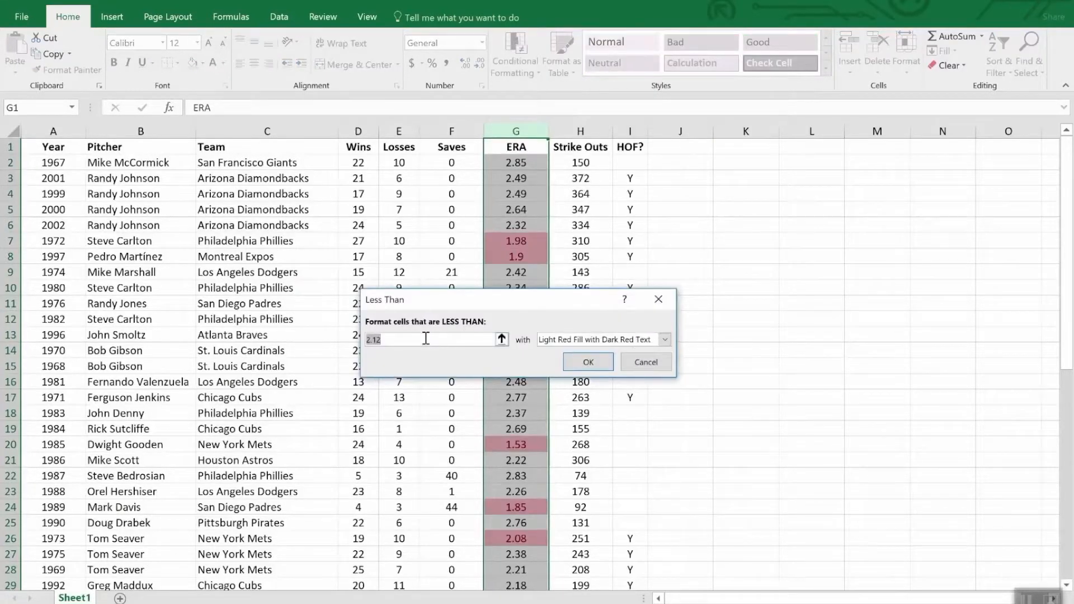
pyautogui.write('2.0')
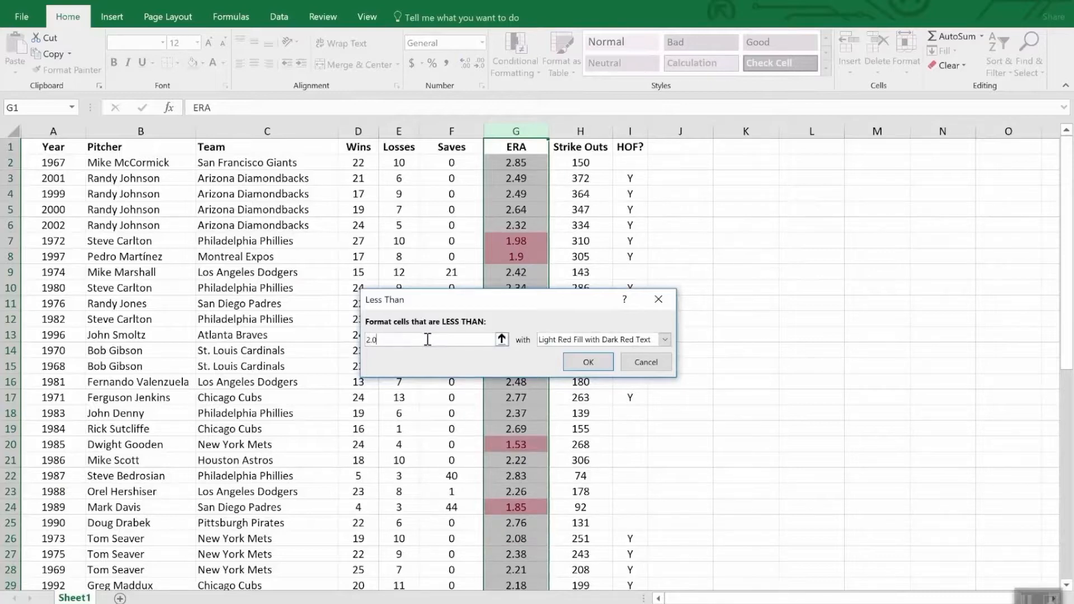
pyautogui.write('0')
pyautogui.click(588, 363)
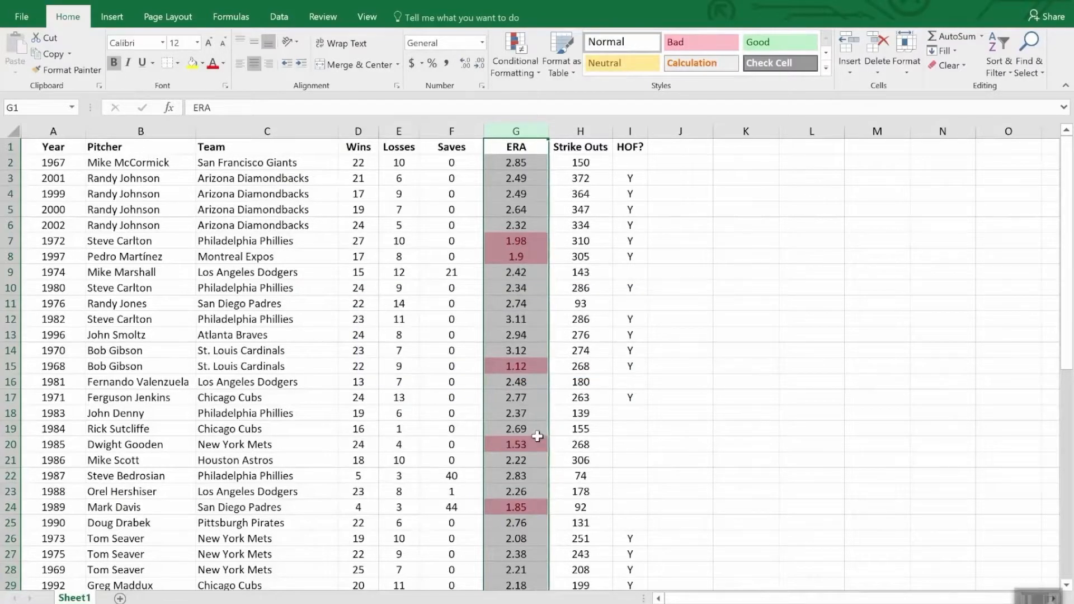
pyautogui.scroll(-7, 539, 438)
pyautogui.scroll(-5, 539, 437)
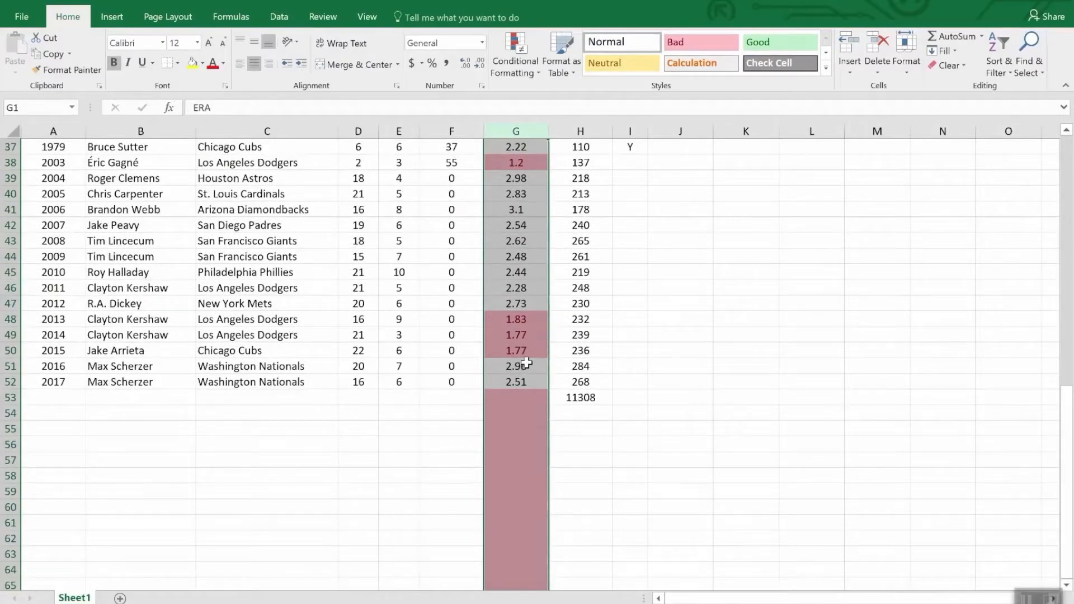
pyautogui.scroll(7, 529, 364)
pyautogui.scroll(-7, 527, 363)
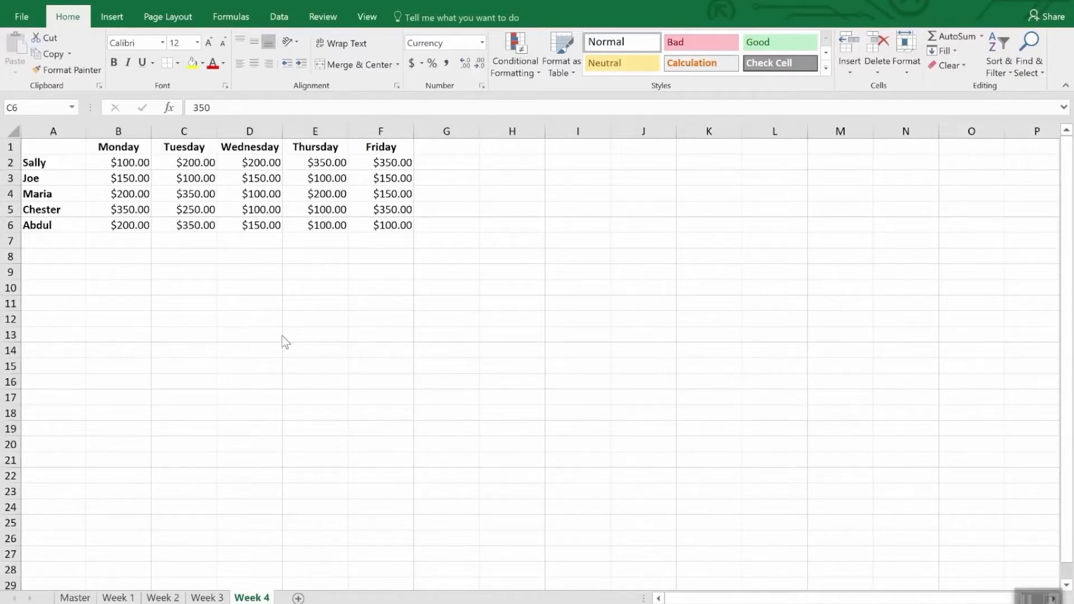
# Step: Start a new conditional formatting rule for B2:F6 of the Week 4 sheet with the Icon Sets format style
pyautogui.click(142, 165)
pyautogui.moveTo(142, 166); pyautogui.dragTo(395, 237)
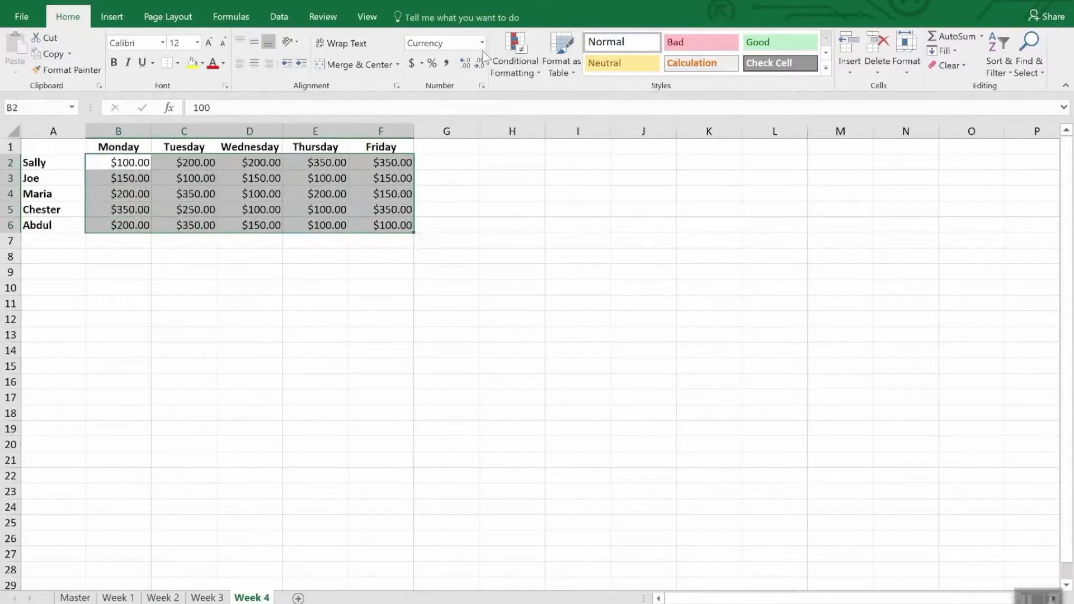
pyautogui.click(526, 46)
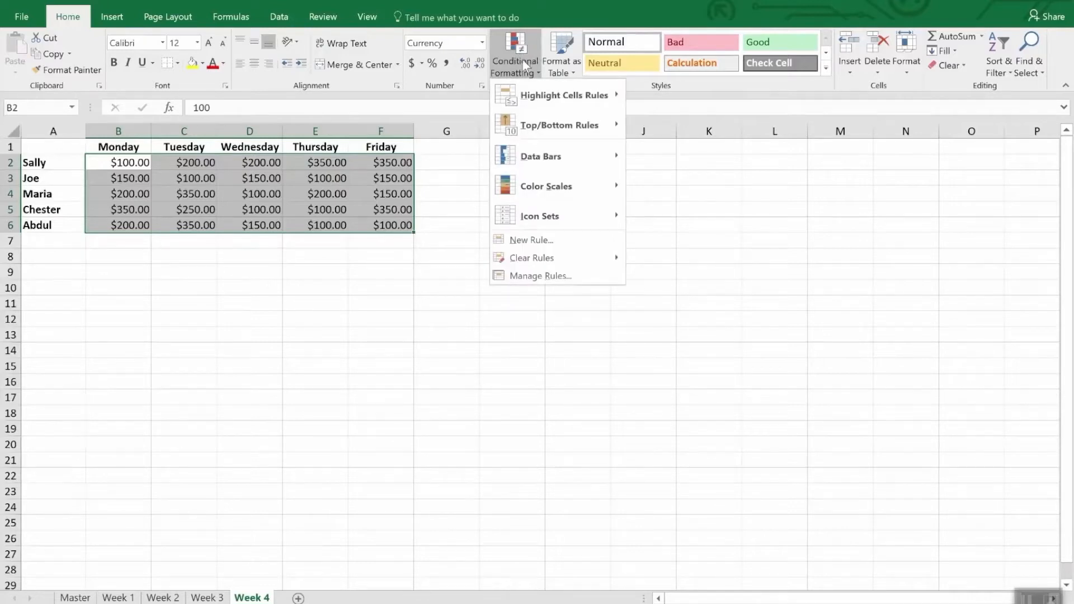
pyautogui.click(547, 246)
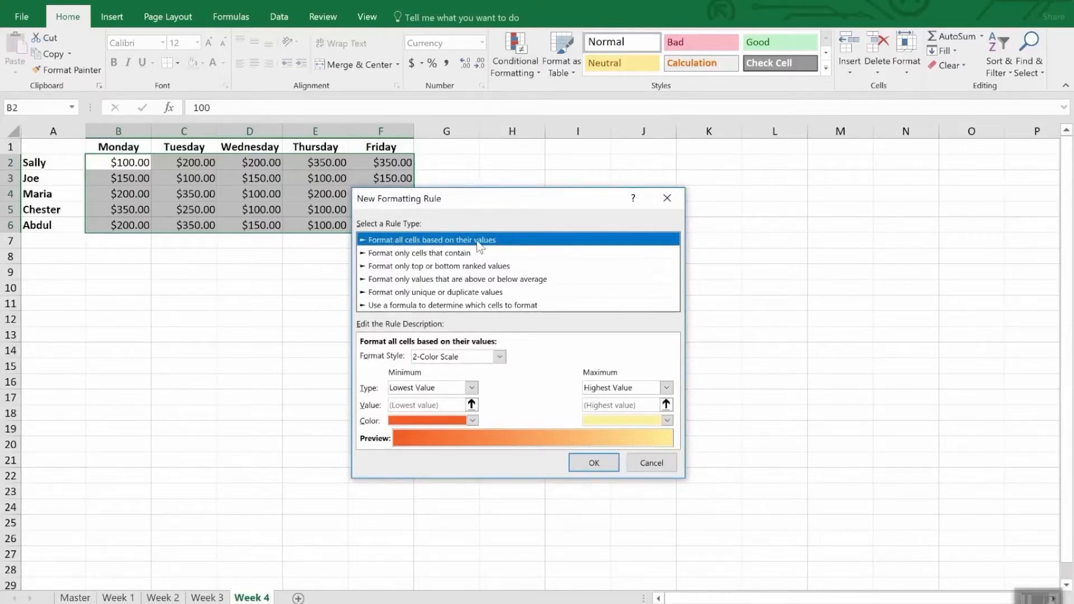
pyautogui.click(500, 356)
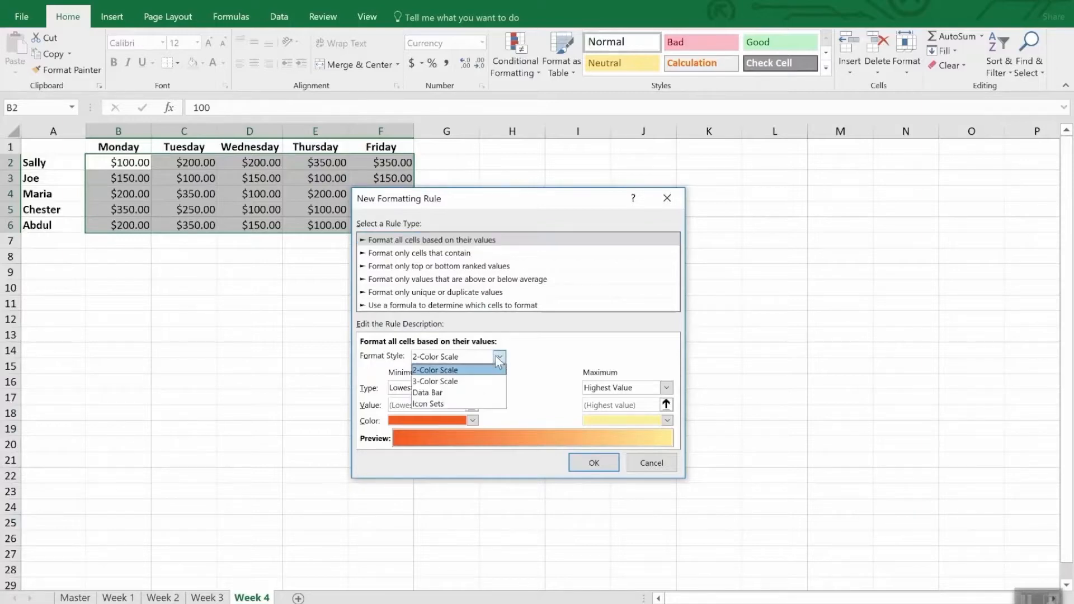
pyautogui.click(471, 401)
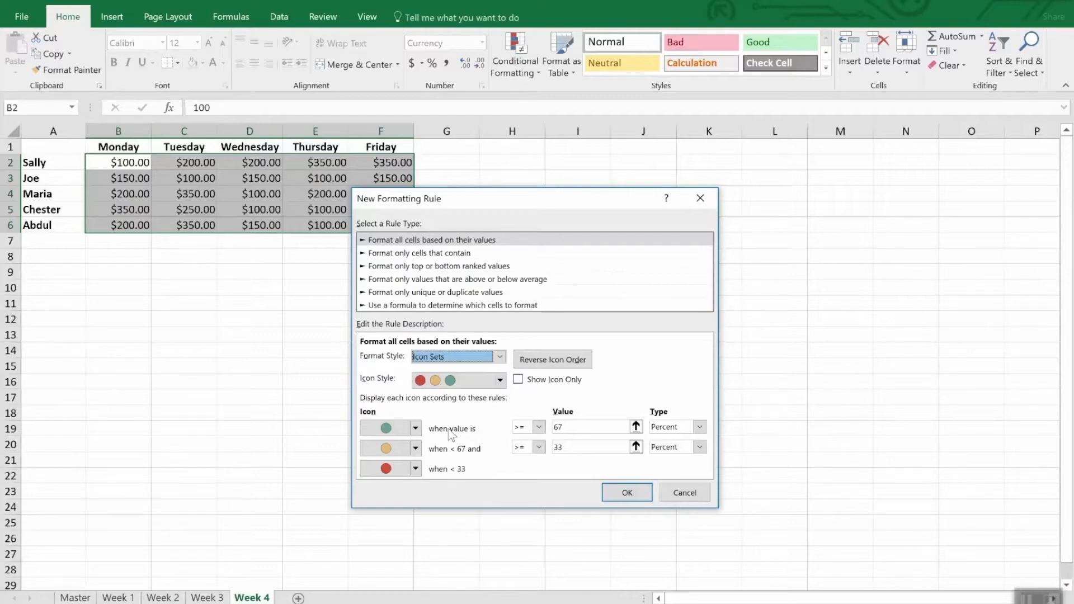
# Step: Set the green icon's threshold to a Number value of at least 300
pyautogui.click(700, 428)
pyautogui.click(664, 438)
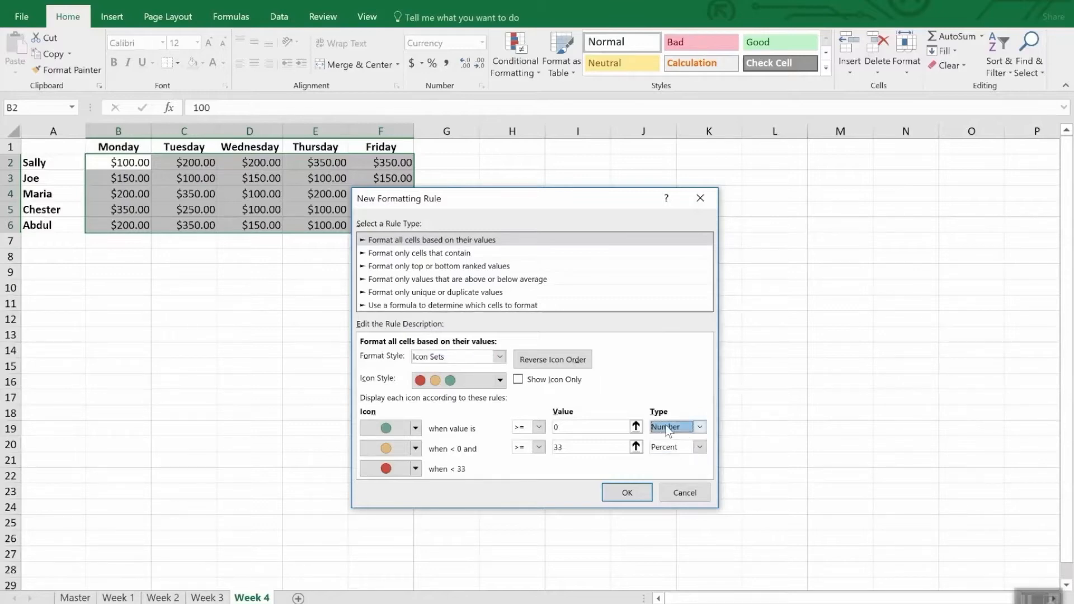
pyautogui.click(567, 427)
pyautogui.doubleClick(566, 427)
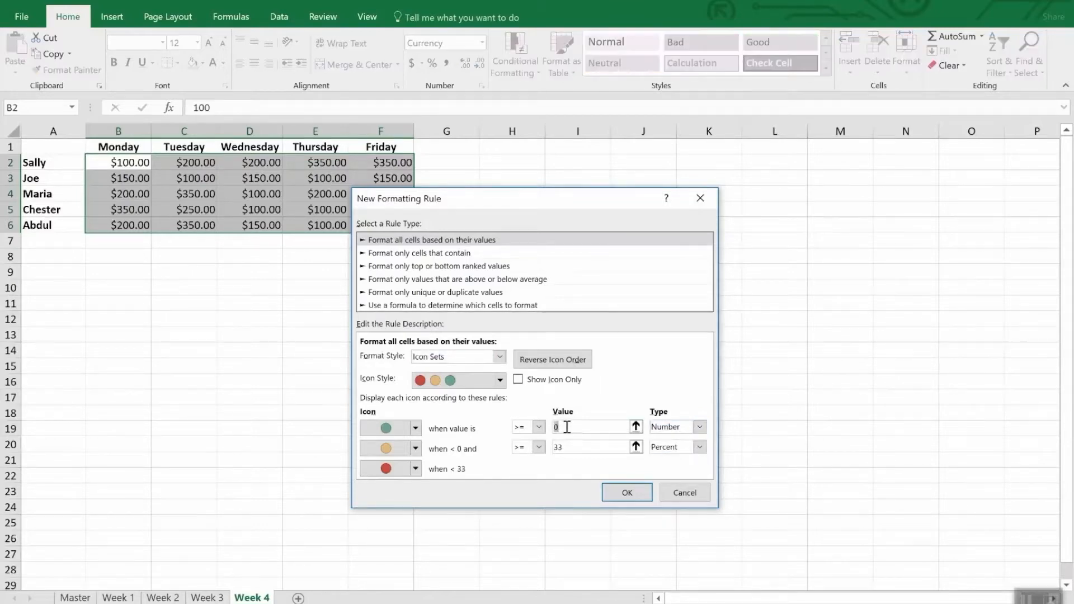
pyautogui.write('300')
# Step: Set the yellow icon's threshold to a Number value of at least 200 and apply the icon set rule
pyautogui.click(594, 448)
pyautogui.doubleClick(594, 448)
pyautogui.write('200')
pyautogui.press('Tab')
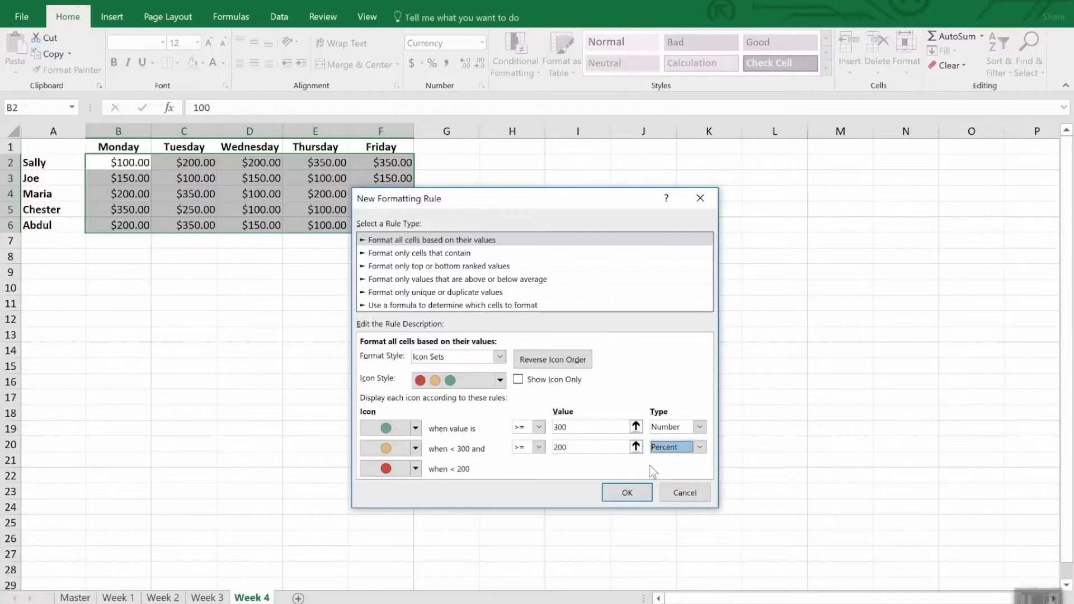
pyautogui.click(700, 447)
pyautogui.click(692, 459)
pyautogui.doubleClick(595, 448)
pyautogui.press('BackSpace')
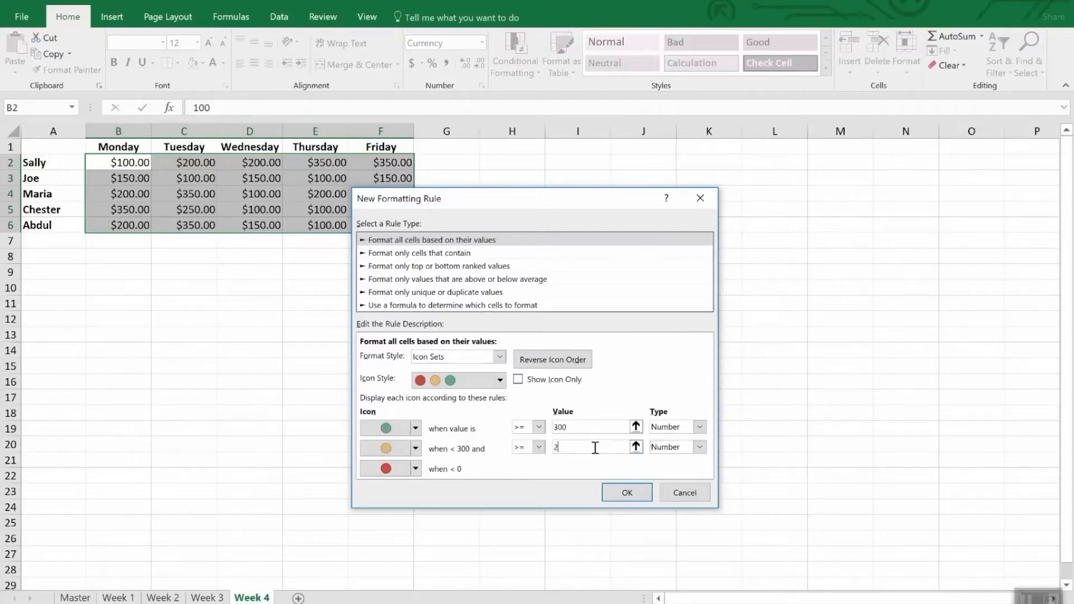
pyautogui.write('200')
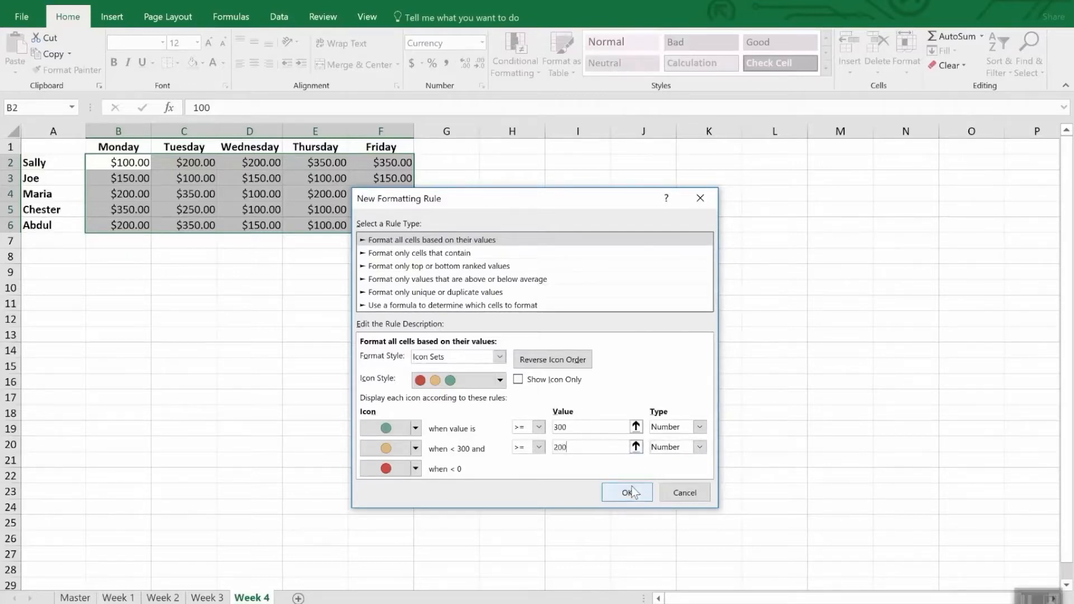
pyautogui.click(628, 492)
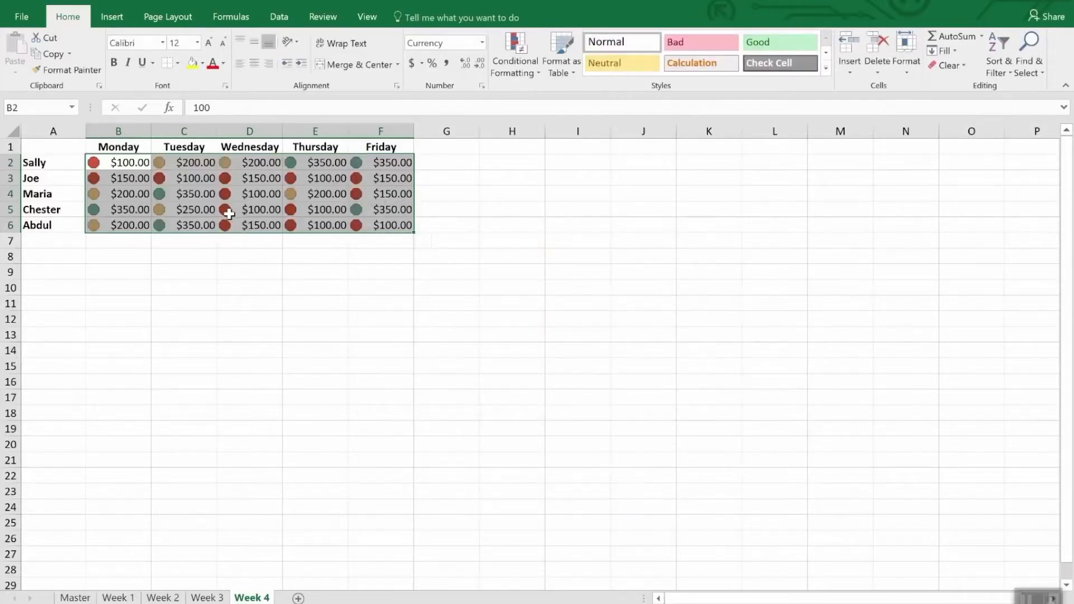
pyautogui.click(259, 261)
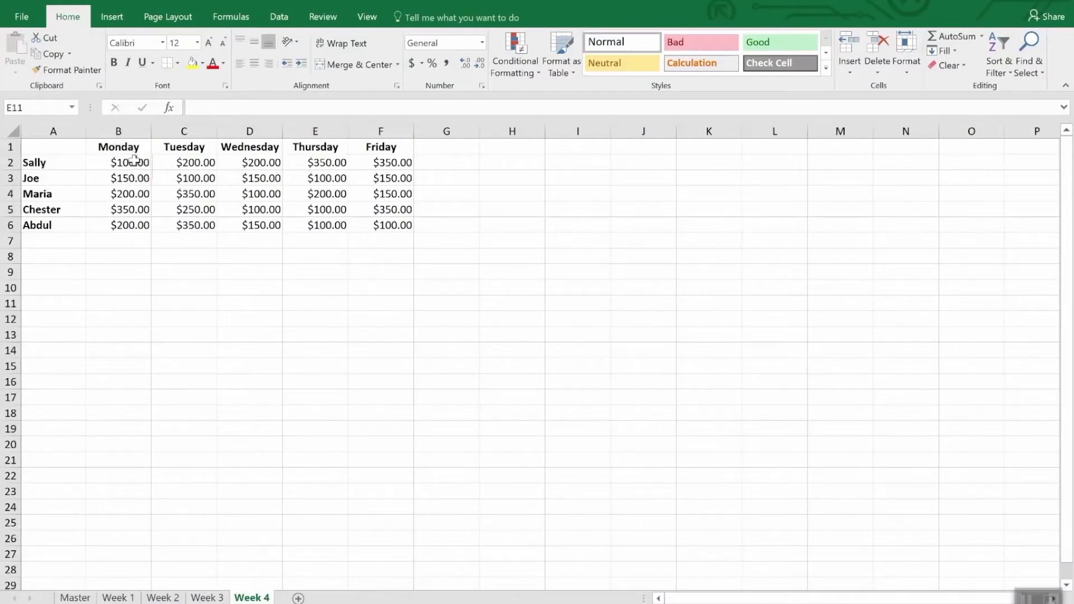
# Step: Create a formula-based conditional formatting rule for B2:F6 of the Week 4 sheet with the condition =b2<200
pyautogui.moveTo(126, 164); pyautogui.dragTo(409, 232)
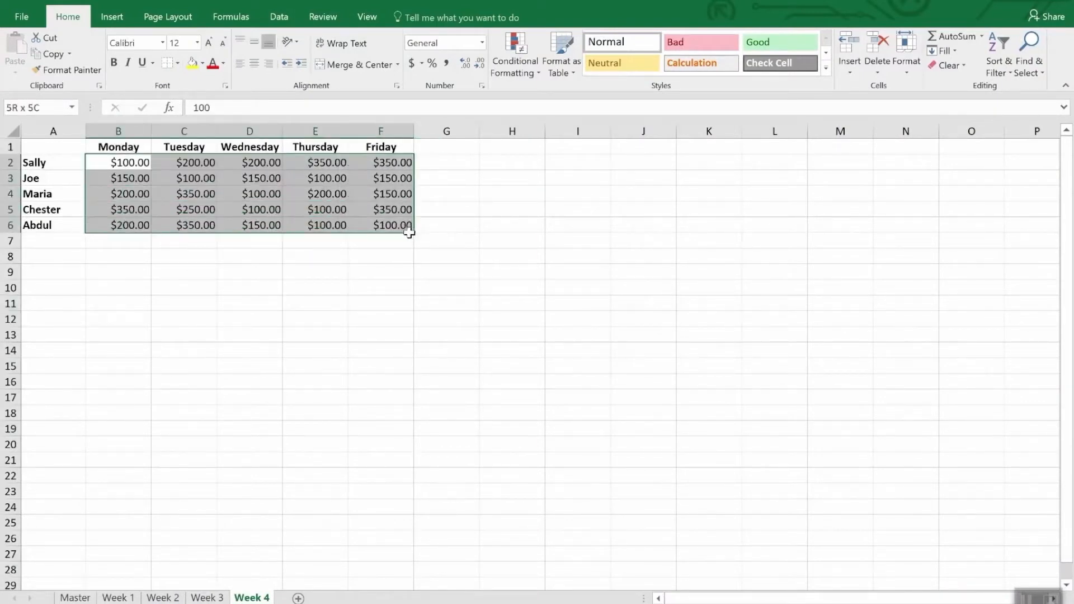
pyautogui.click(508, 48)
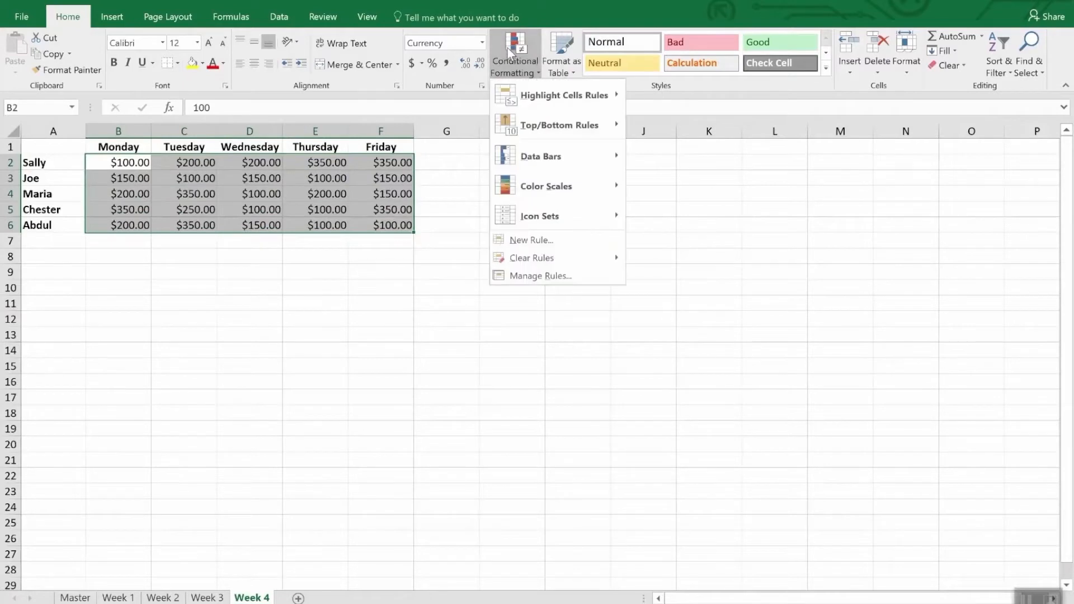
pyautogui.click(556, 244)
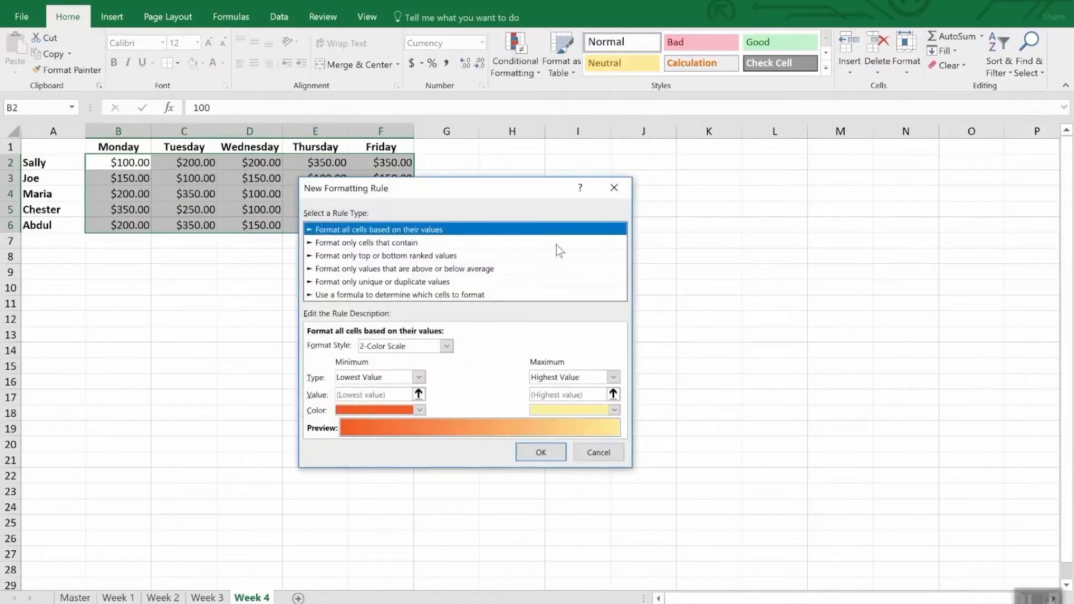
pyautogui.click(357, 295)
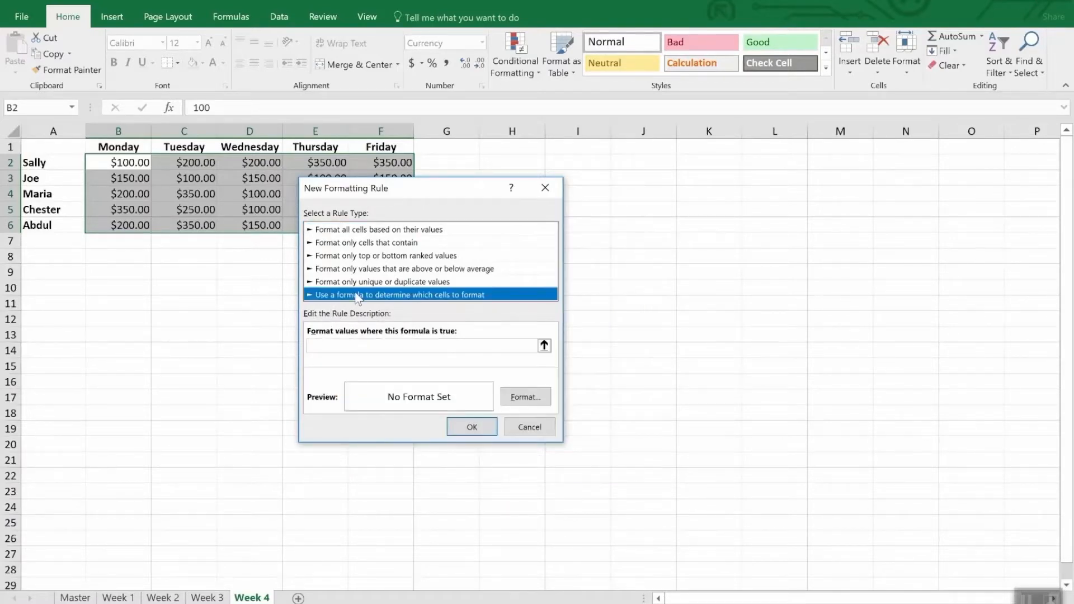
pyautogui.click(355, 346)
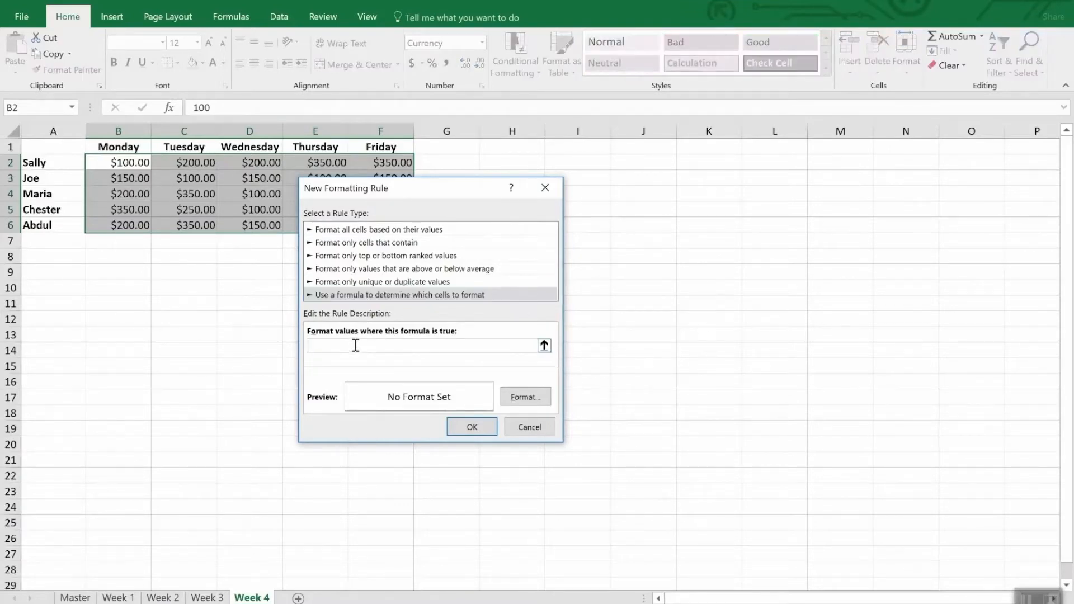
pyautogui.write('=b2<200')
# Step: Give the formula rule a yellow fill and apply it to the selected amounts
pyautogui.click(528, 396)
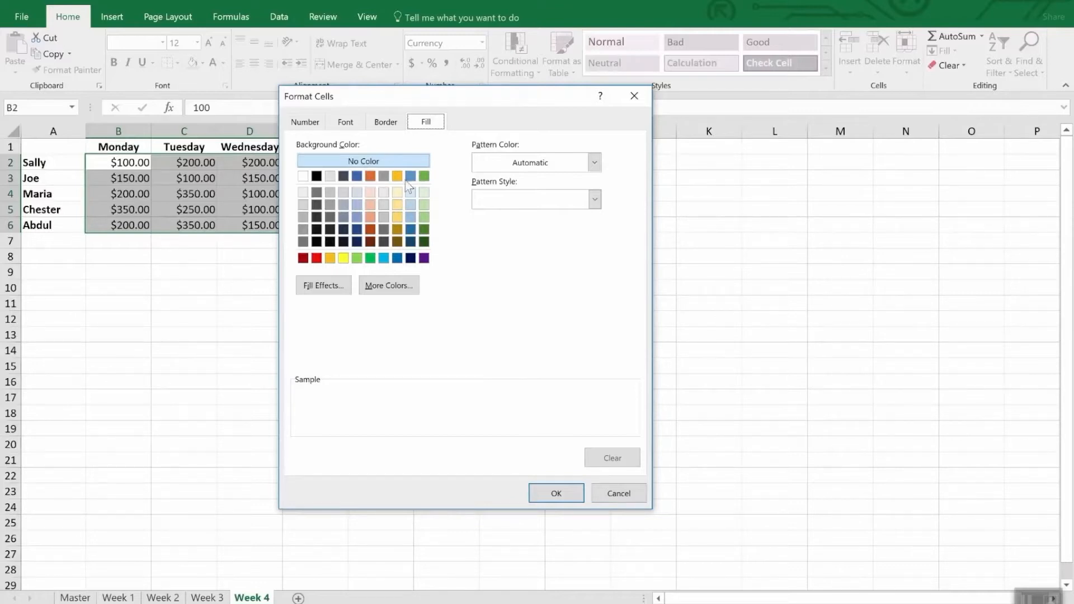
pyautogui.click(343, 258)
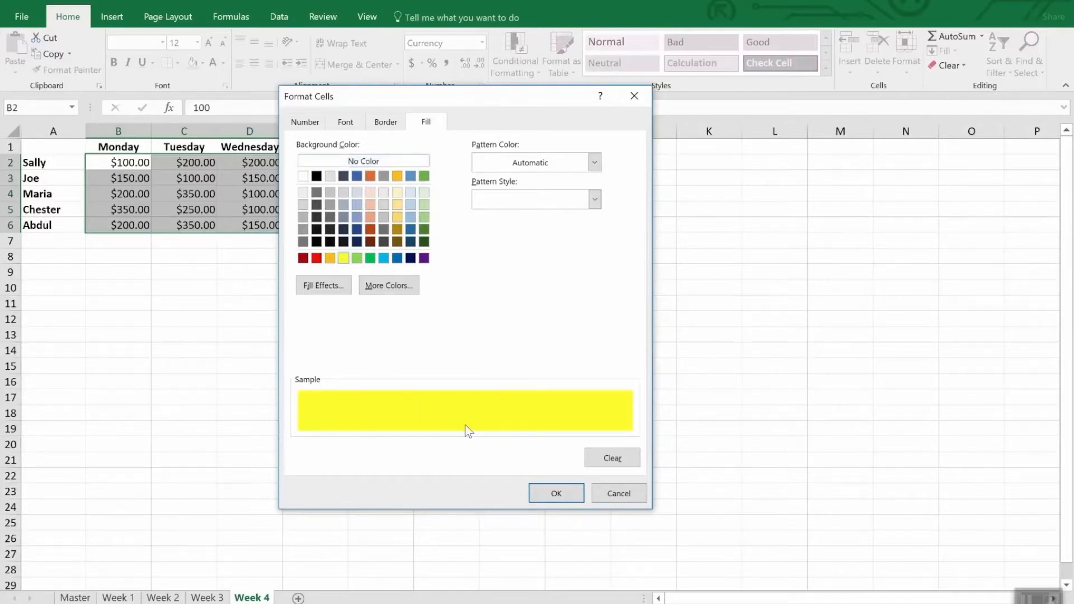
pyautogui.click(558, 494)
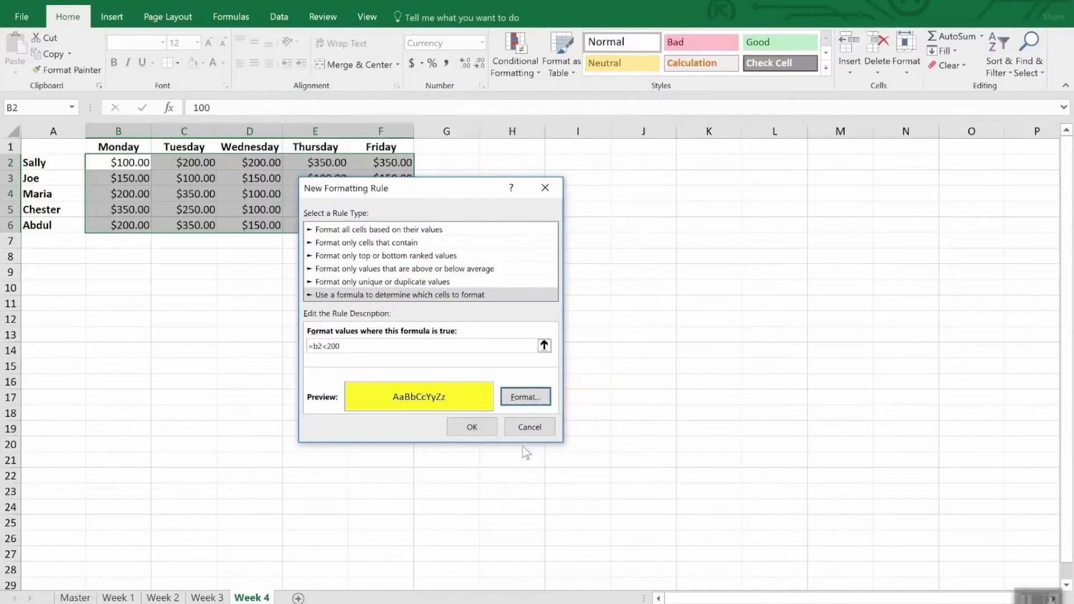
pyautogui.click(472, 427)
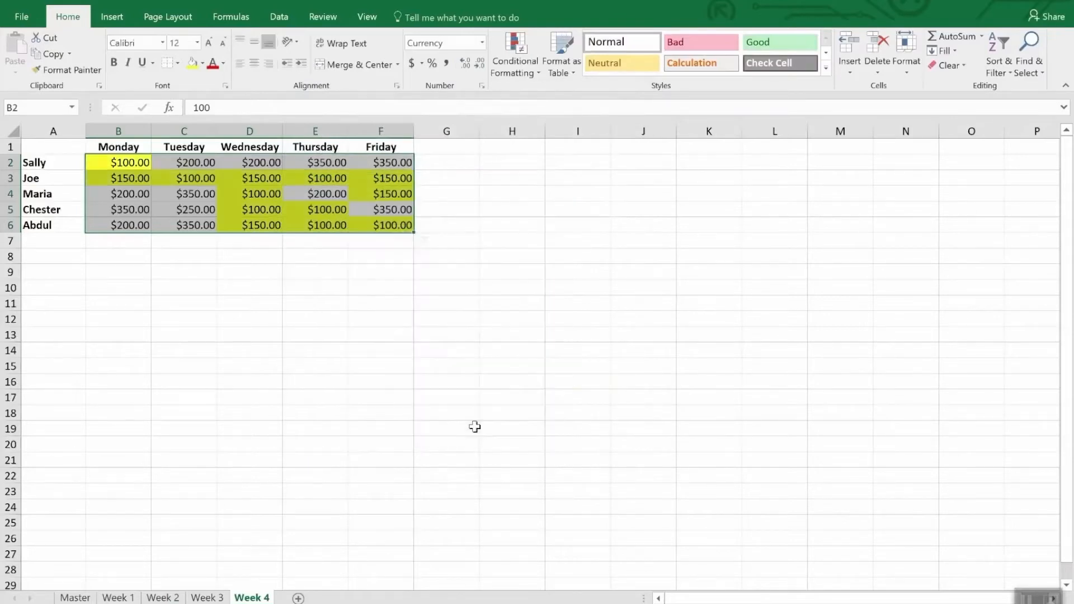
pyautogui.click(295, 350)
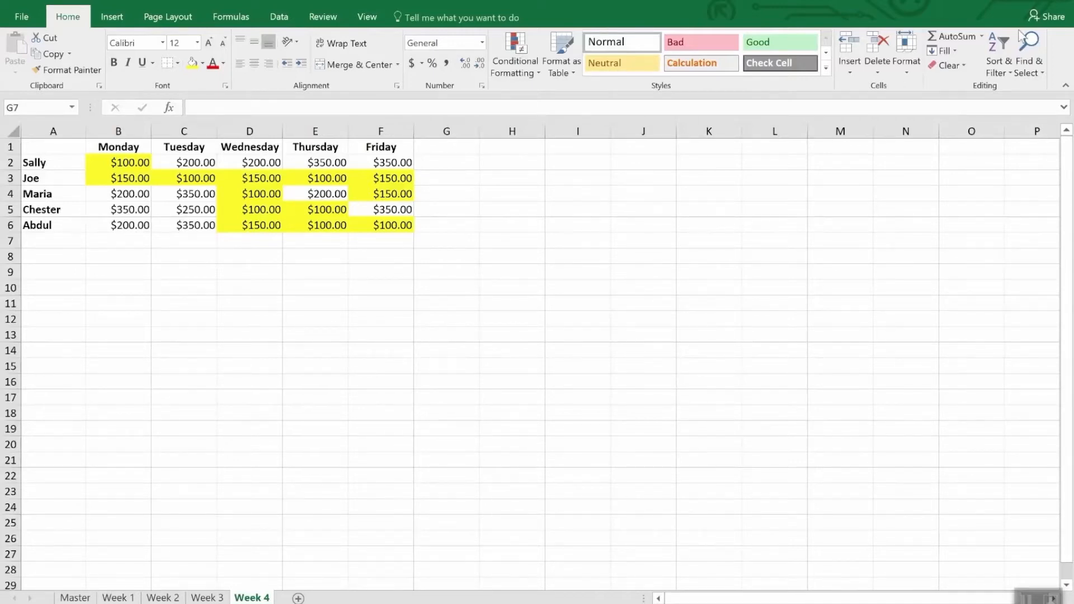
# Step: Select all cells on the Week 4 sheet that carry conditional formatting
pyautogui.click(1036, 72)
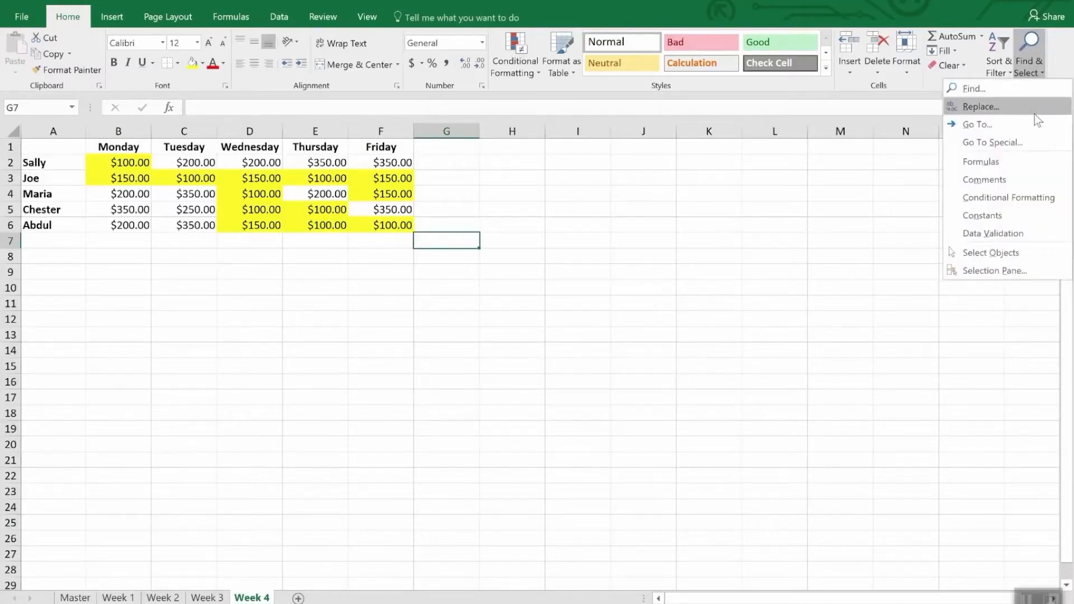
pyautogui.click(1041, 198)
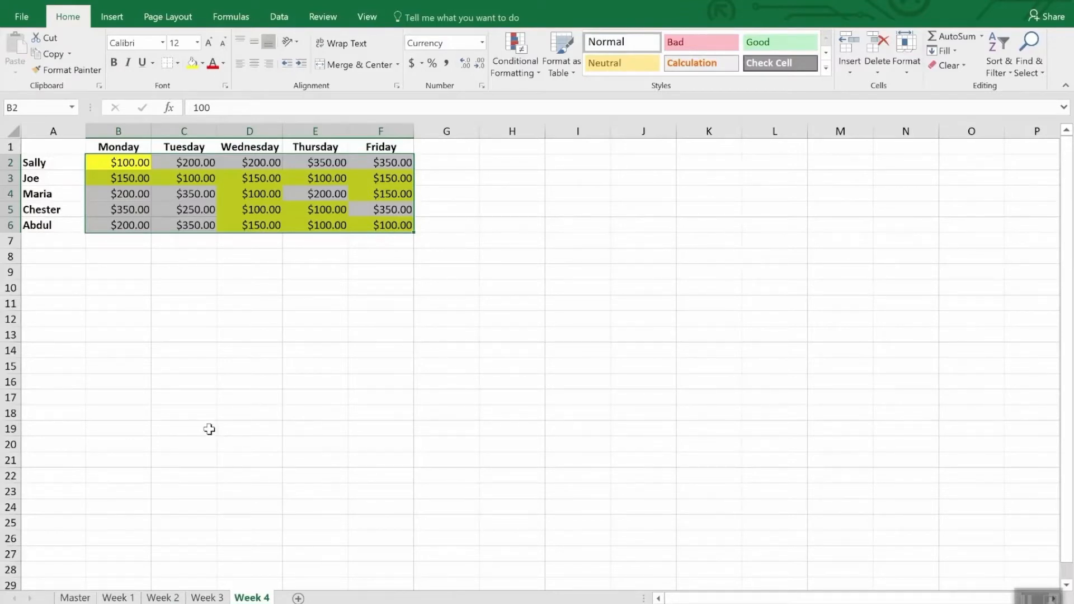
pyautogui.click(73, 70)
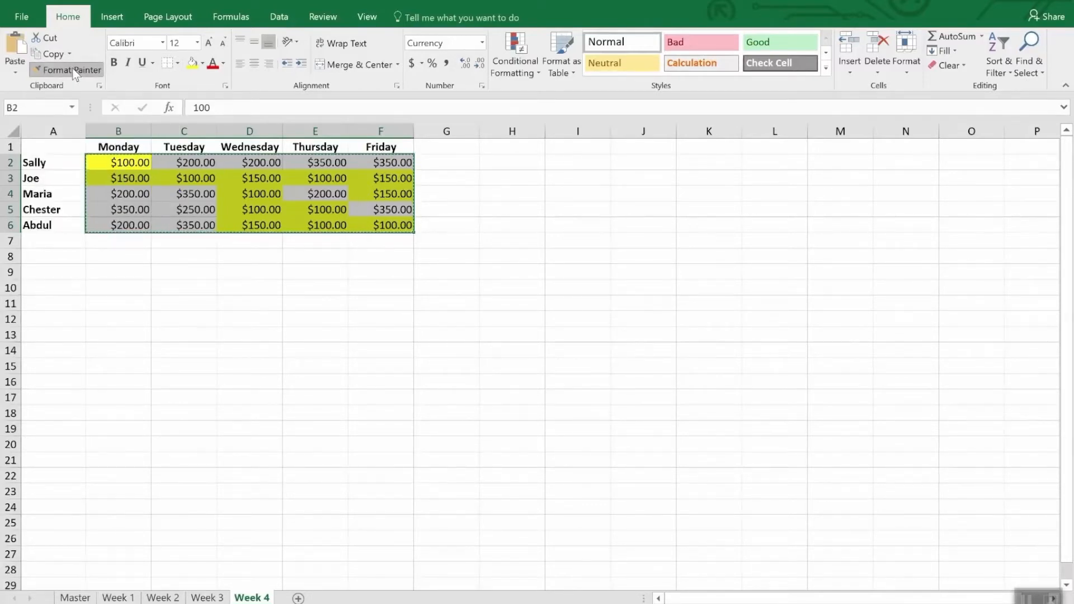
pyautogui.click(74, 70)
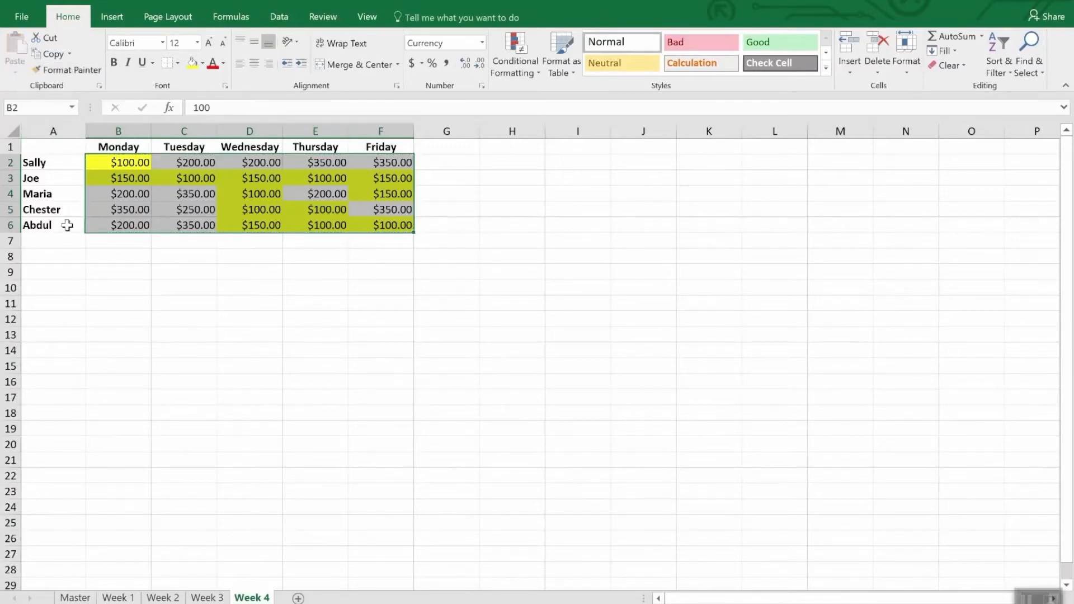
pyautogui.click(215, 599)
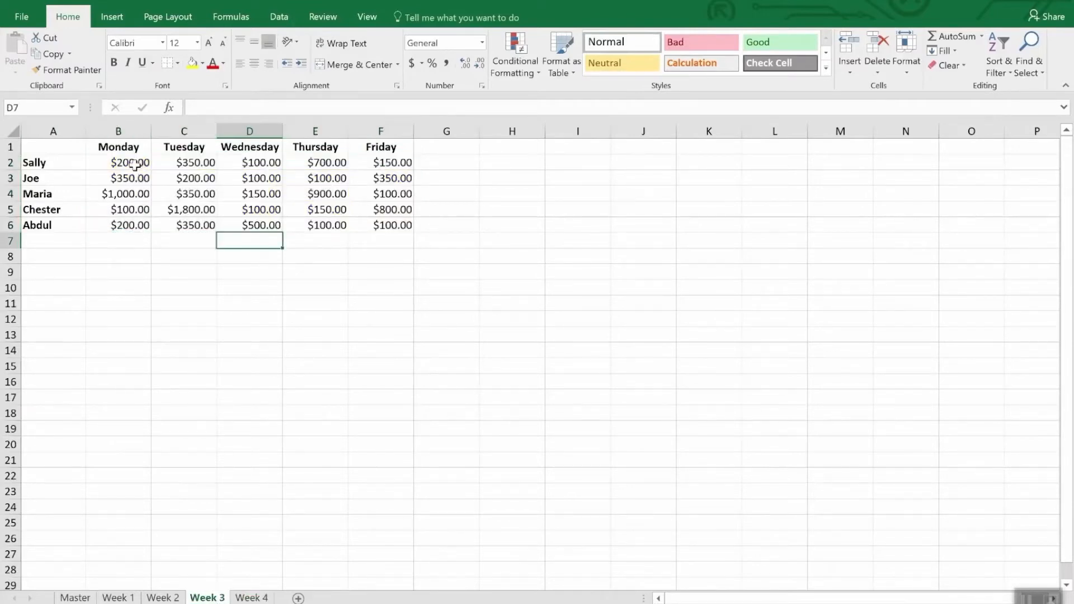
pyautogui.moveTo(144, 163); pyautogui.dragTo(379, 242)
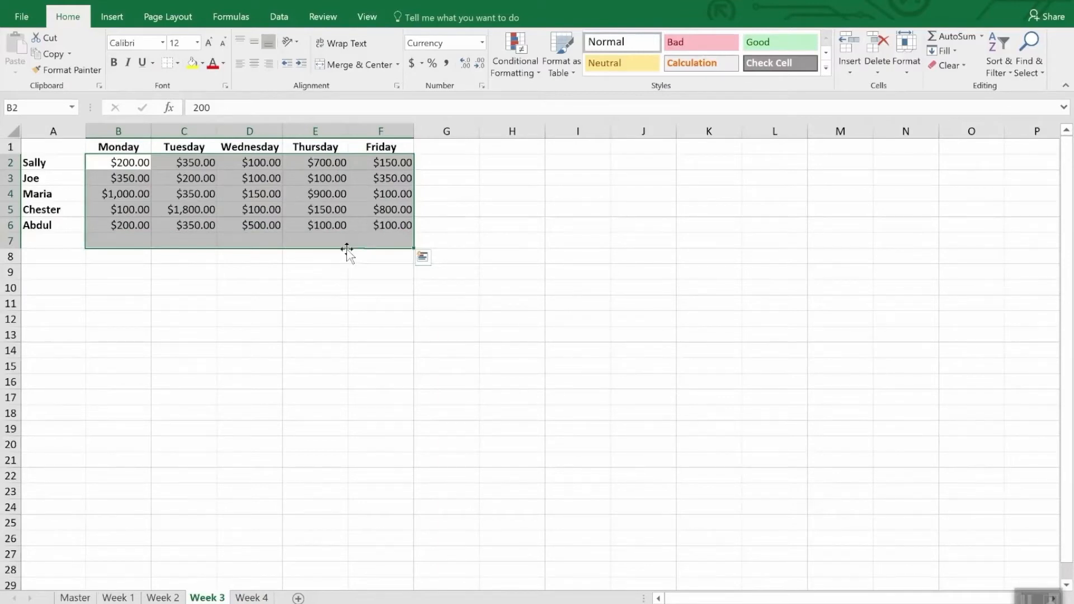
# Step: Copy the formatting of Week 4's selected amounts onto B2:F6 of the Week 3 sheet with Format Painter locked for repeated use
pyautogui.click(251, 598)
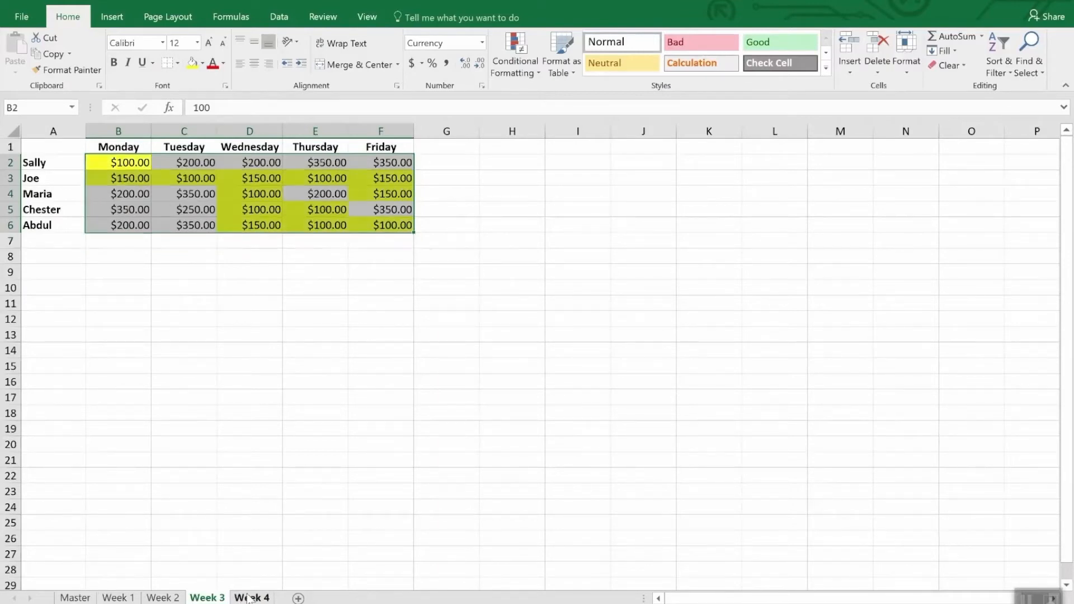
pyautogui.click(71, 71)
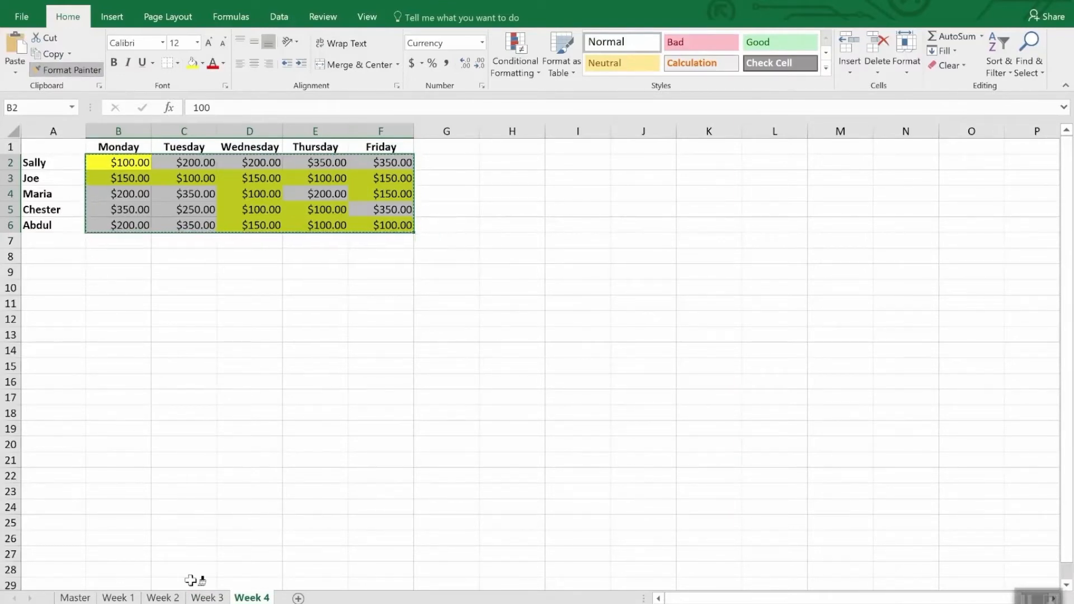
pyautogui.click(207, 597)
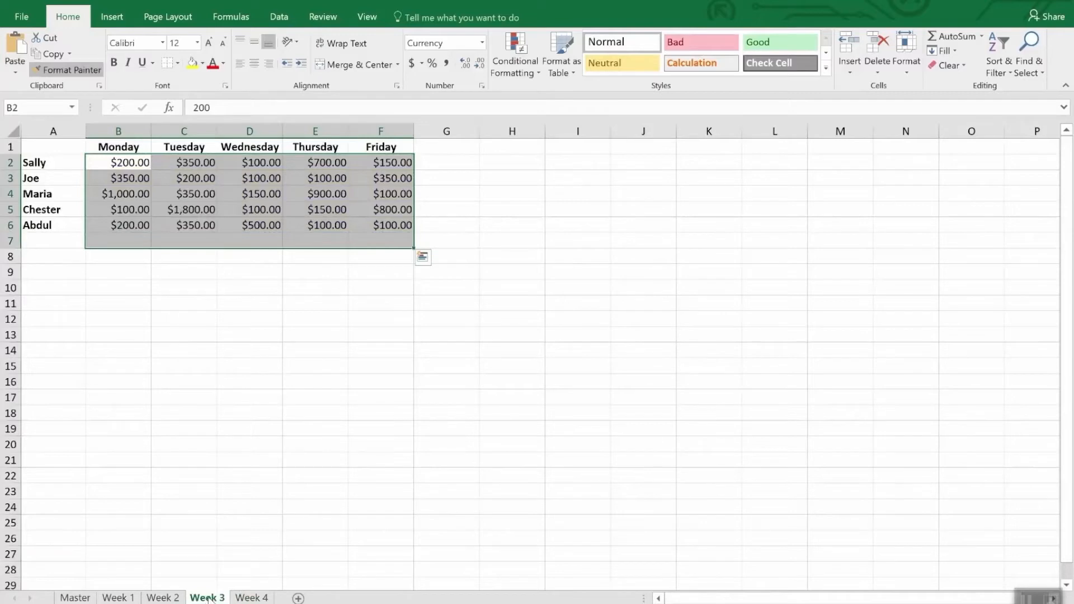
pyautogui.moveTo(124, 163)
pyautogui.mouseDown()
pyautogui.moveTo(232, 178)
pyautogui.moveTo(392, 224)
pyautogui.mouseUp()
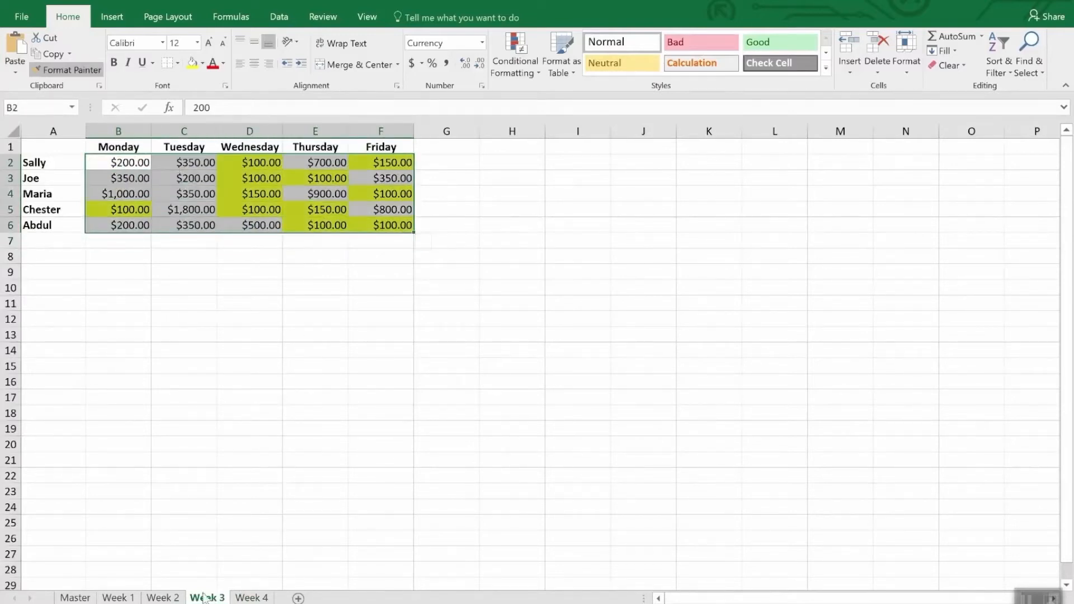
# Step: Paint the same conditional formatting onto B2:F6 of the Week 2 sheet and B2:F6 of the Week 1 sheet
pyautogui.click(163, 597)
pyautogui.click(129, 163)
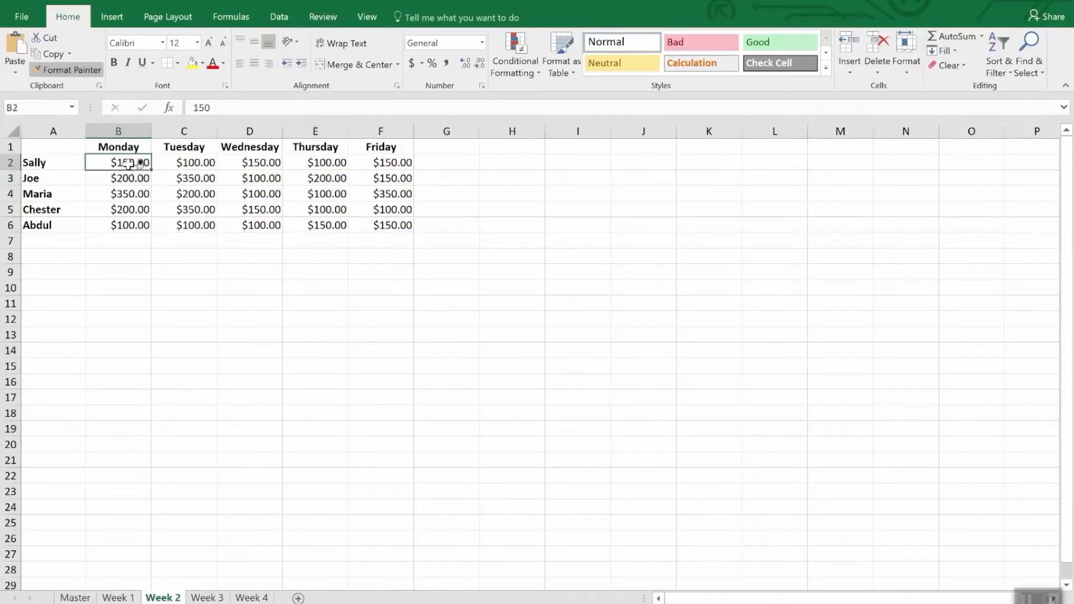
pyautogui.moveTo(130, 163); pyautogui.dragTo(407, 224)
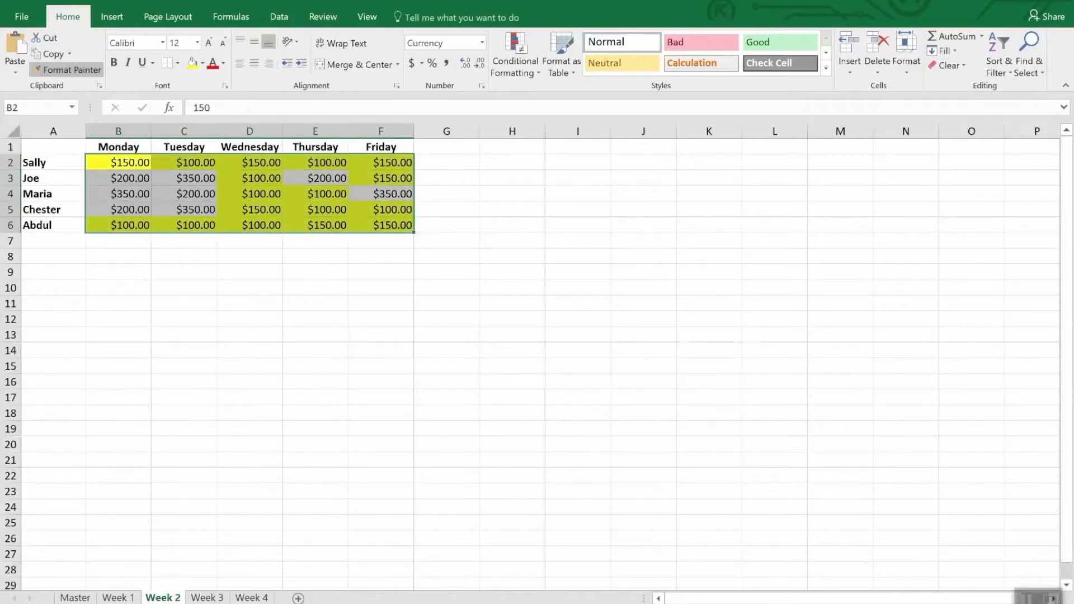
pyautogui.click(118, 598)
pyautogui.moveTo(132, 167); pyautogui.dragTo(379, 229)
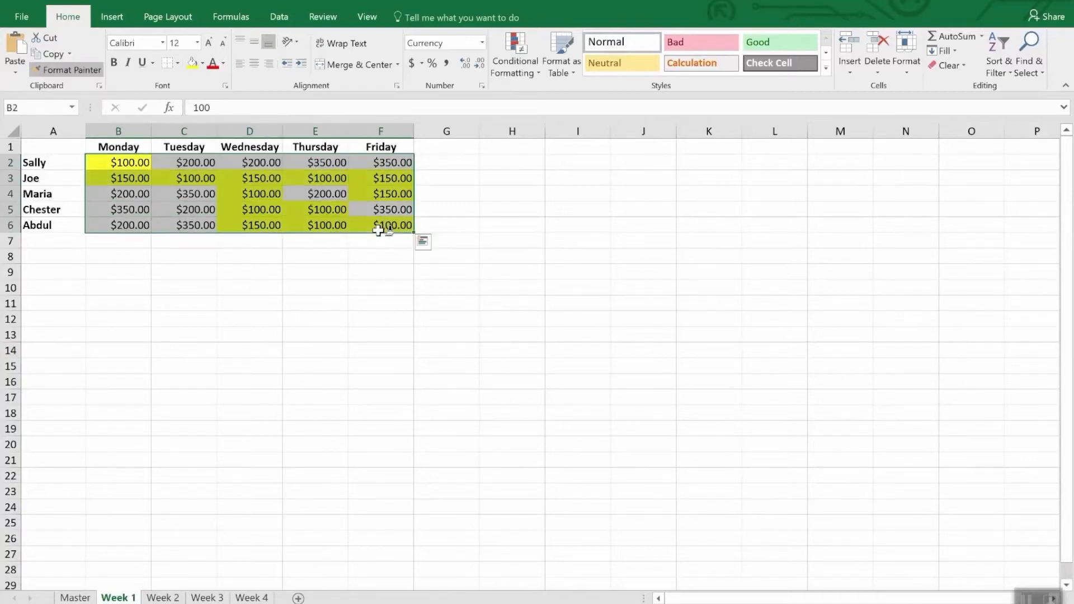
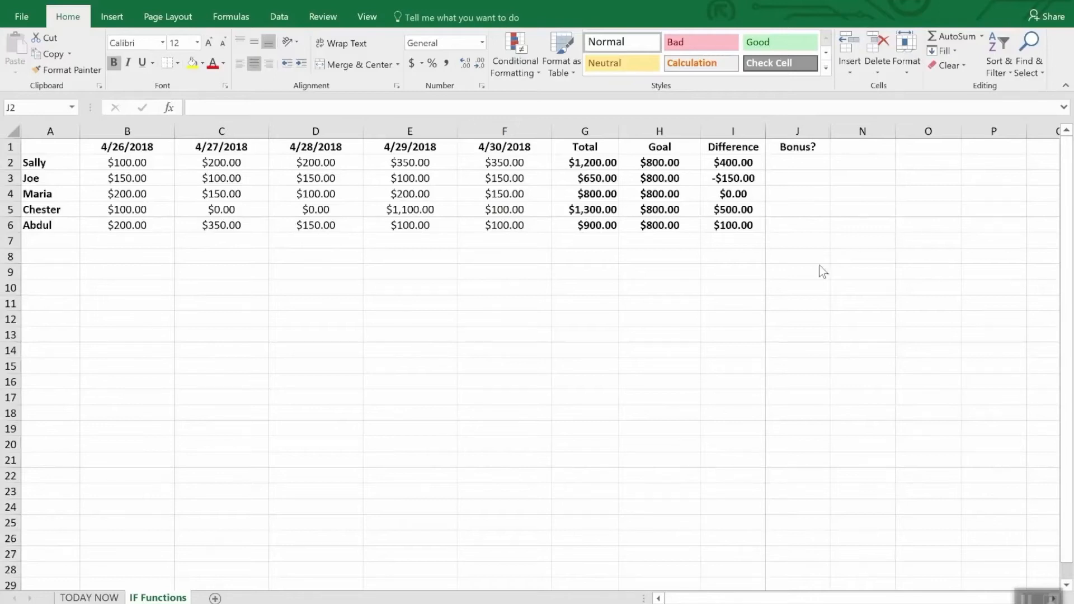
pyautogui.click(806, 167)
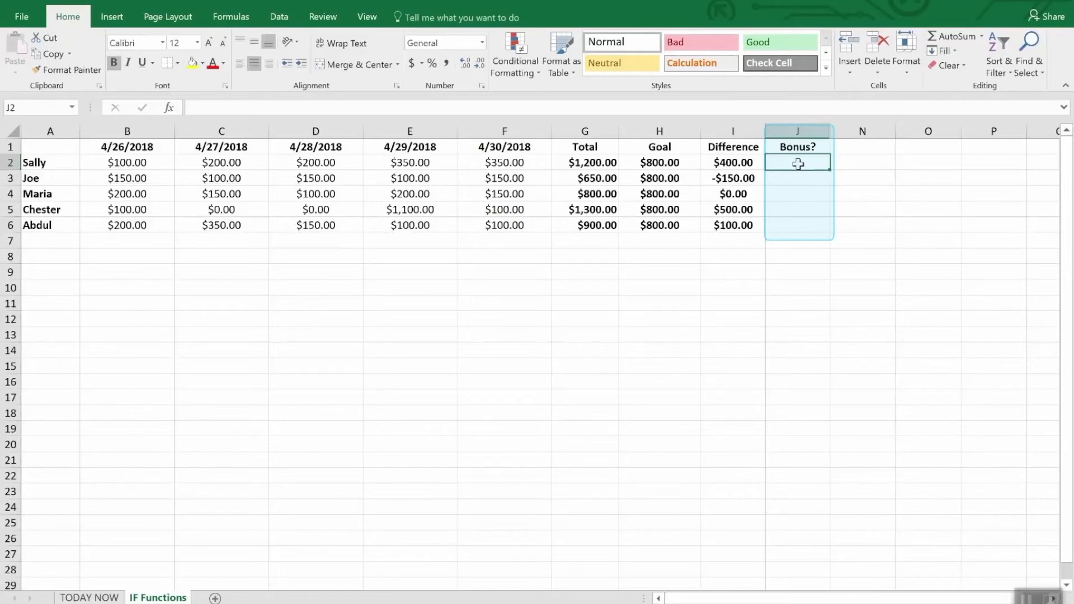
pyautogui.moveTo(798, 162); pyautogui.dragTo(802, 241)
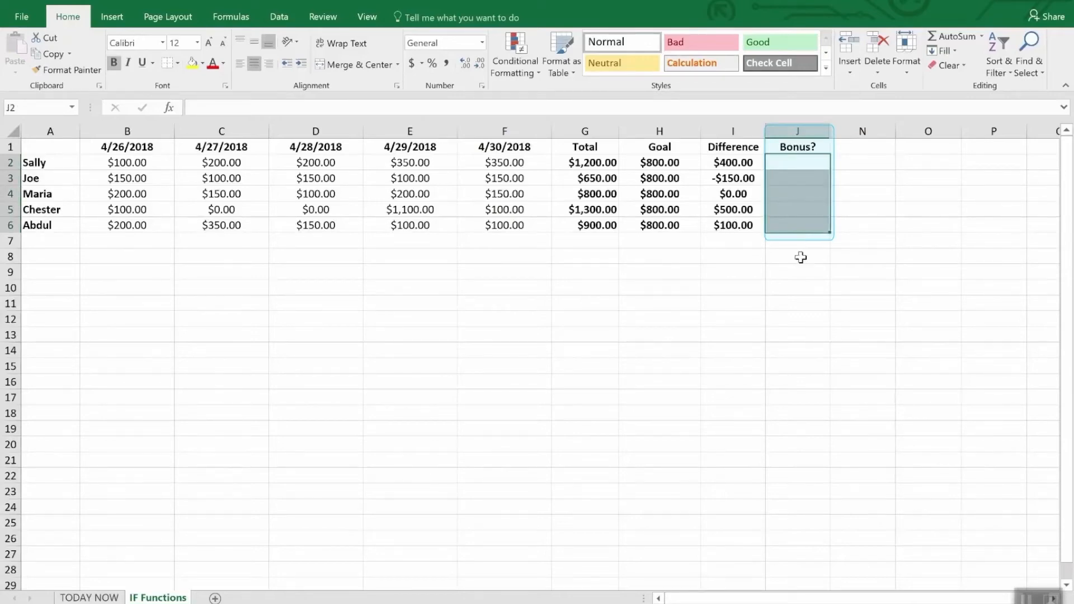
pyautogui.click(801, 257)
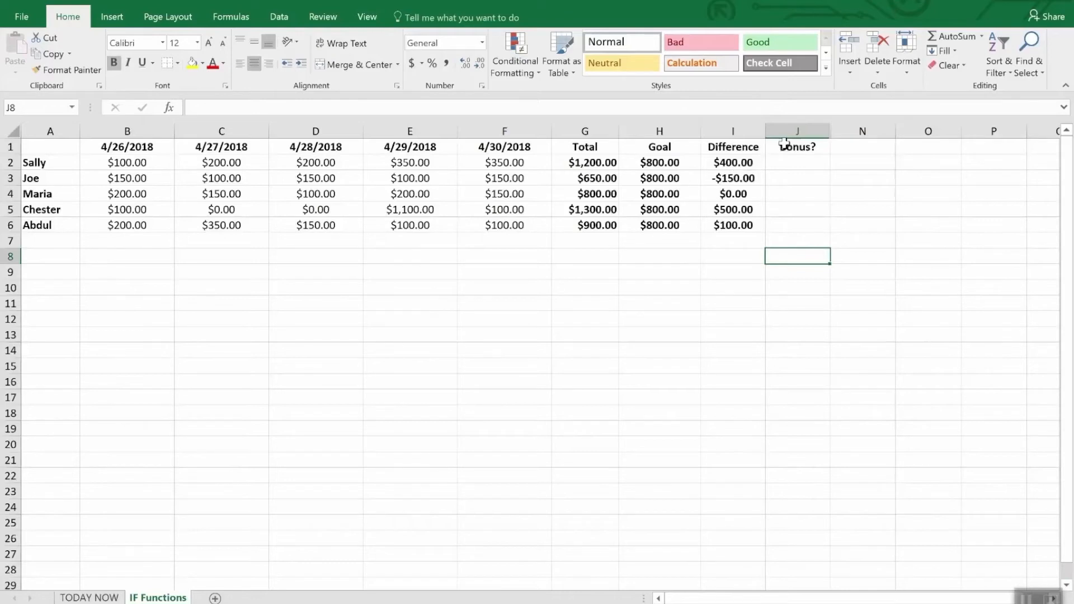
# Step: Enter the formula =IF(I2>0,"Yes","No") in J2, the first cell under the Bonus? heading
pyautogui.click(801, 167)
pyautogui.write('=')
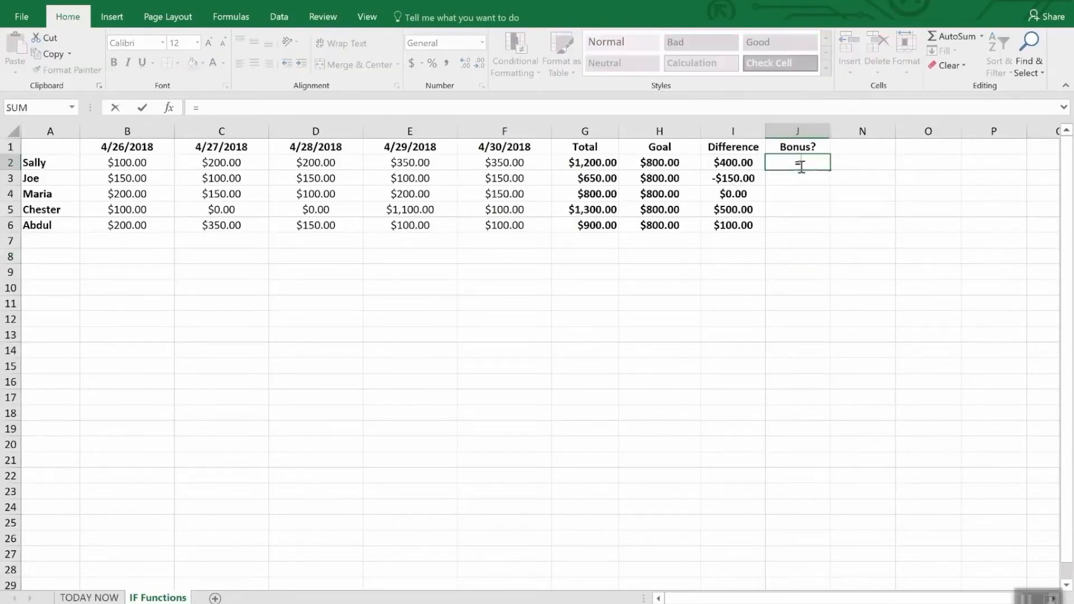
pyautogui.write('IF(')
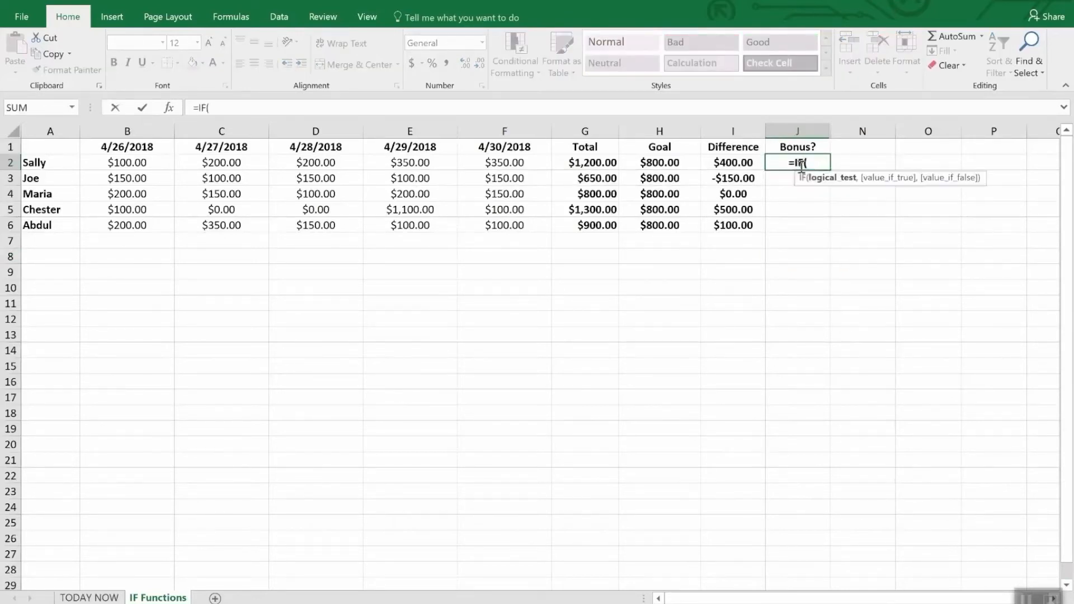
pyautogui.write('i2')
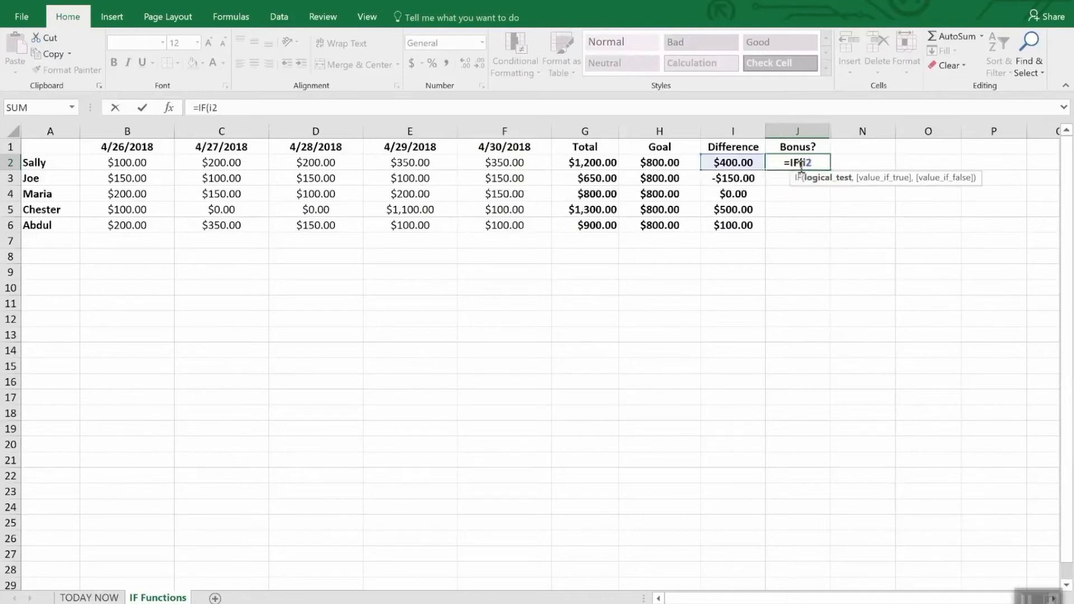
pyautogui.write('>')
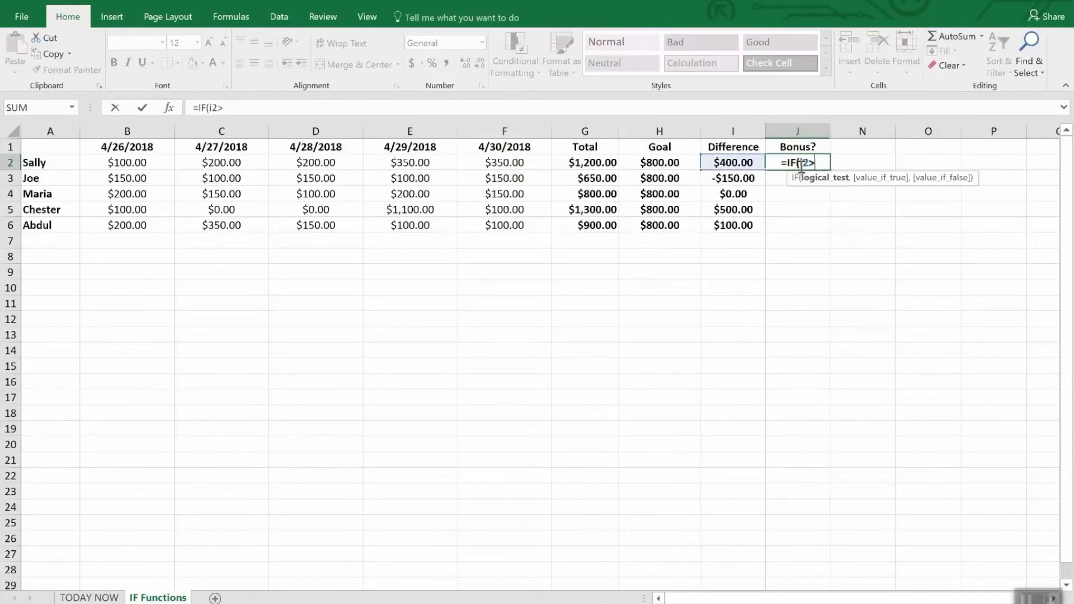
pyautogui.write('0,')
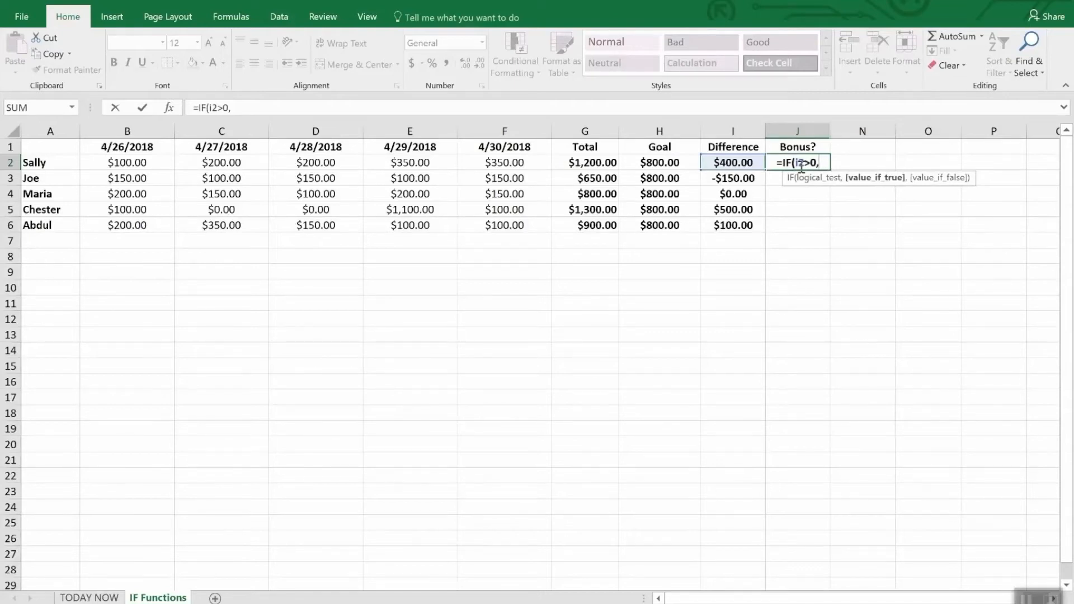
pyautogui.write('"Y')
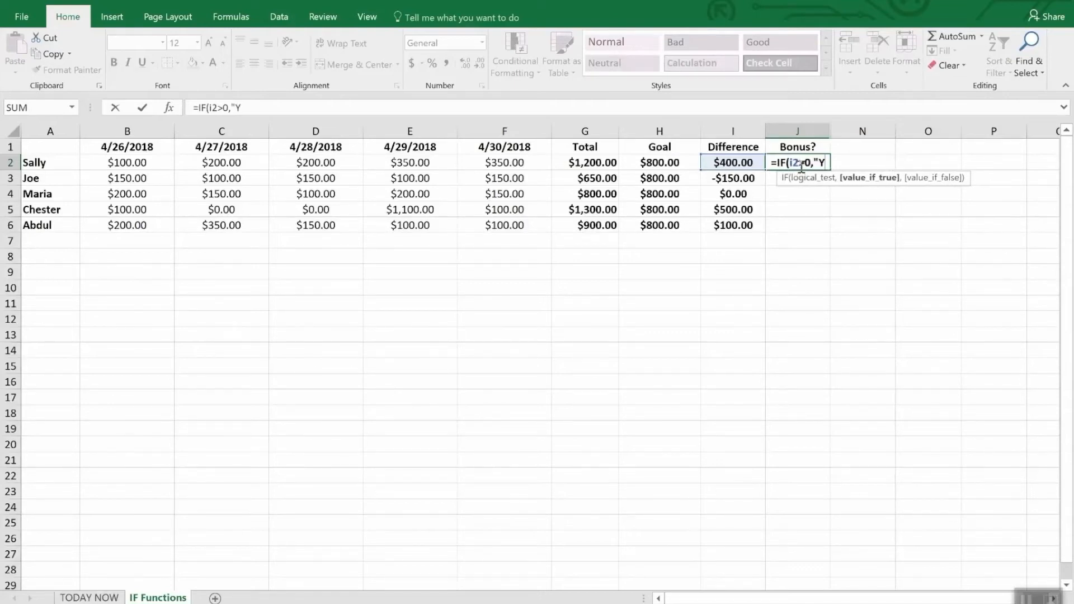
pyautogui.write('es"')
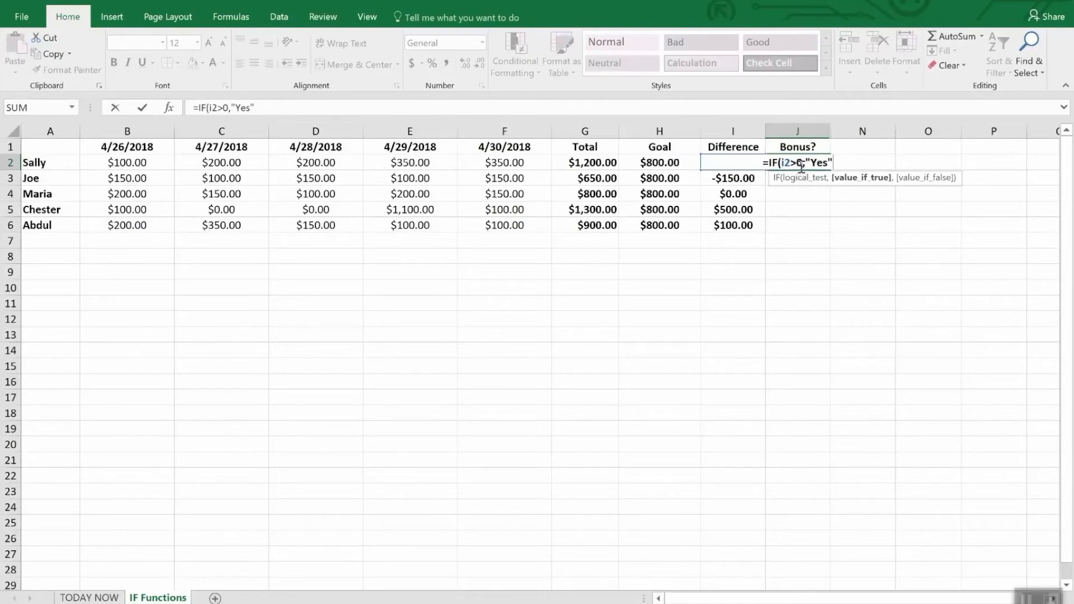
pyautogui.write(',')
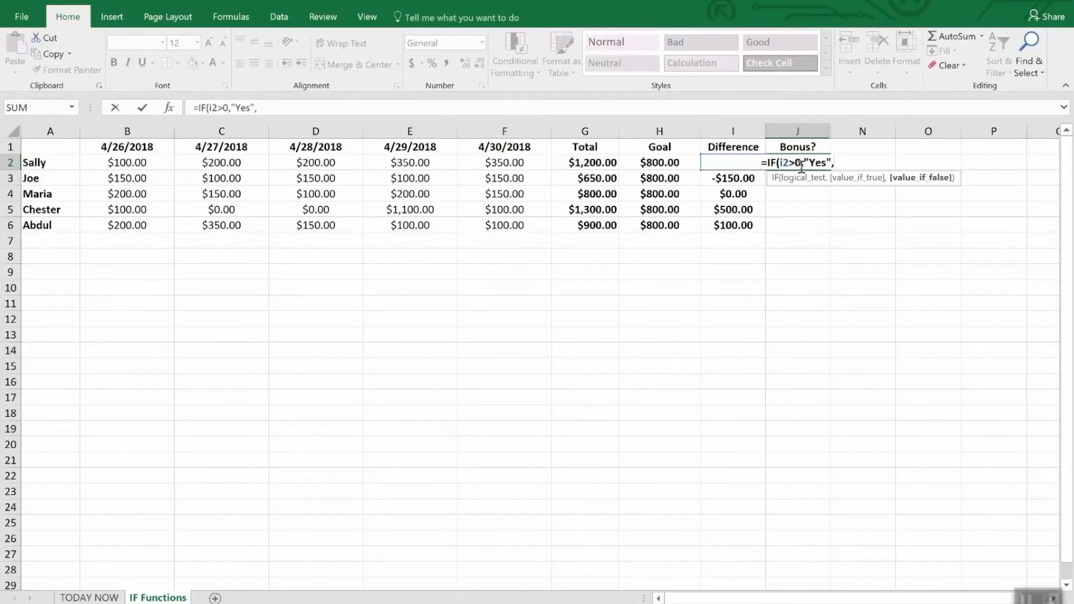
pyautogui.write('No')
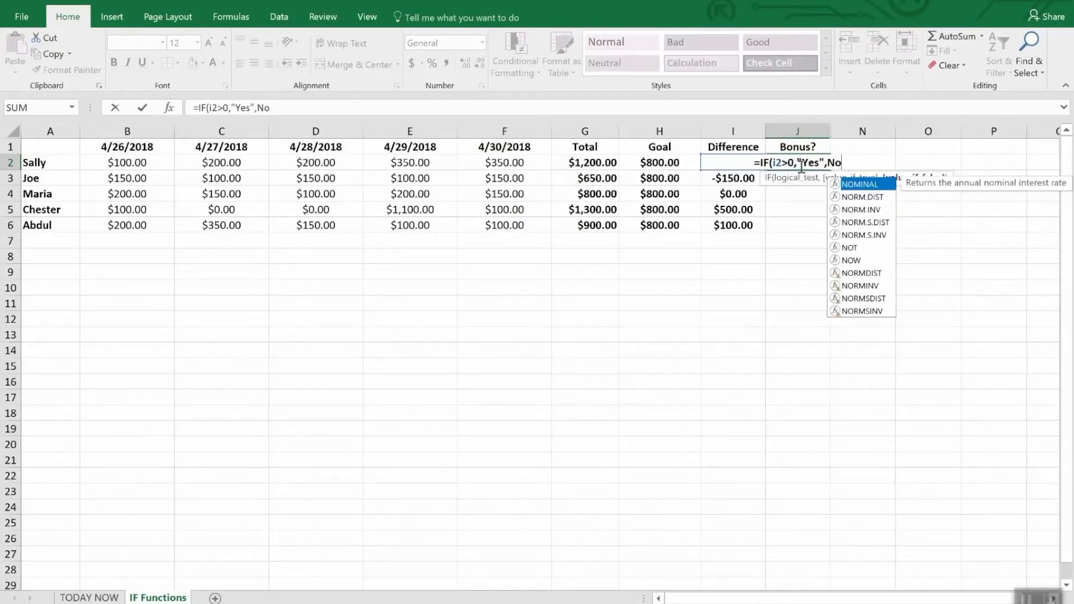
pyautogui.press('BackSpace')
pyautogui.press('BackSpace')
pyautogui.write('"N')
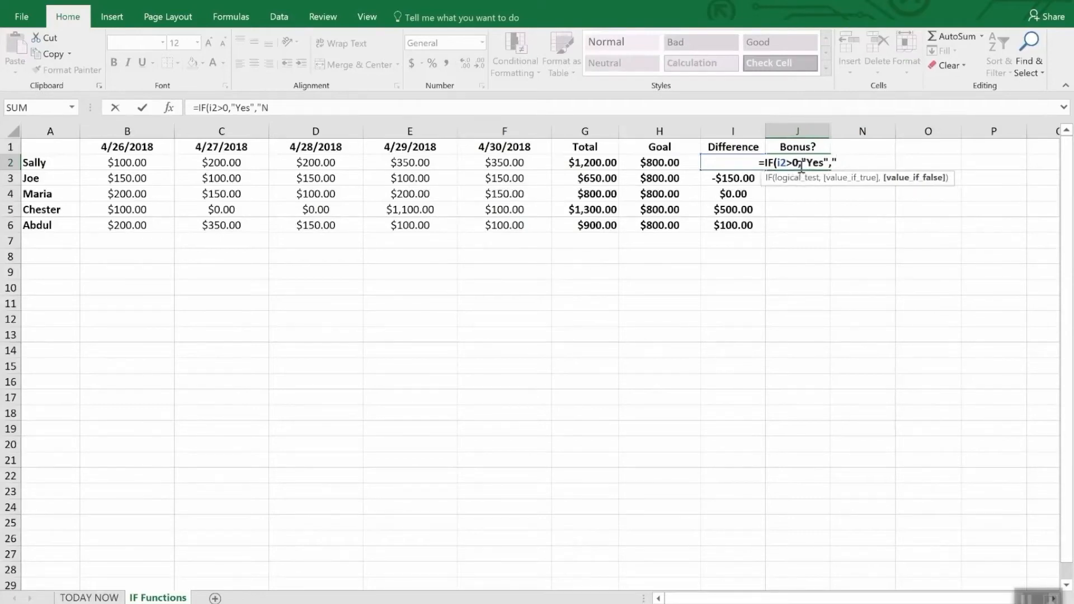
pyautogui.write('o"')
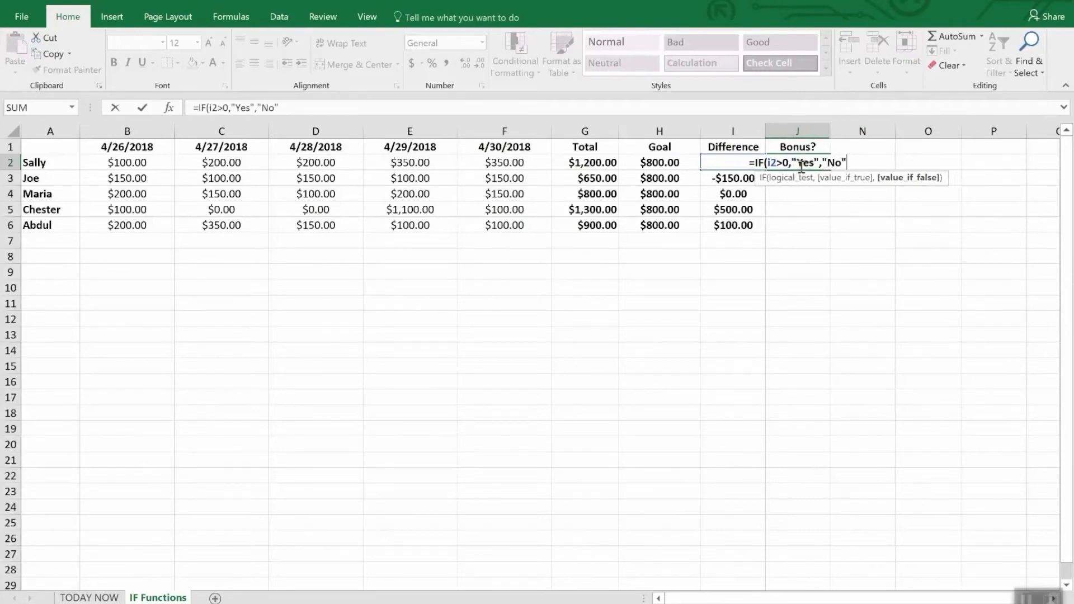
pyautogui.write(')')
pyautogui.press('Return')
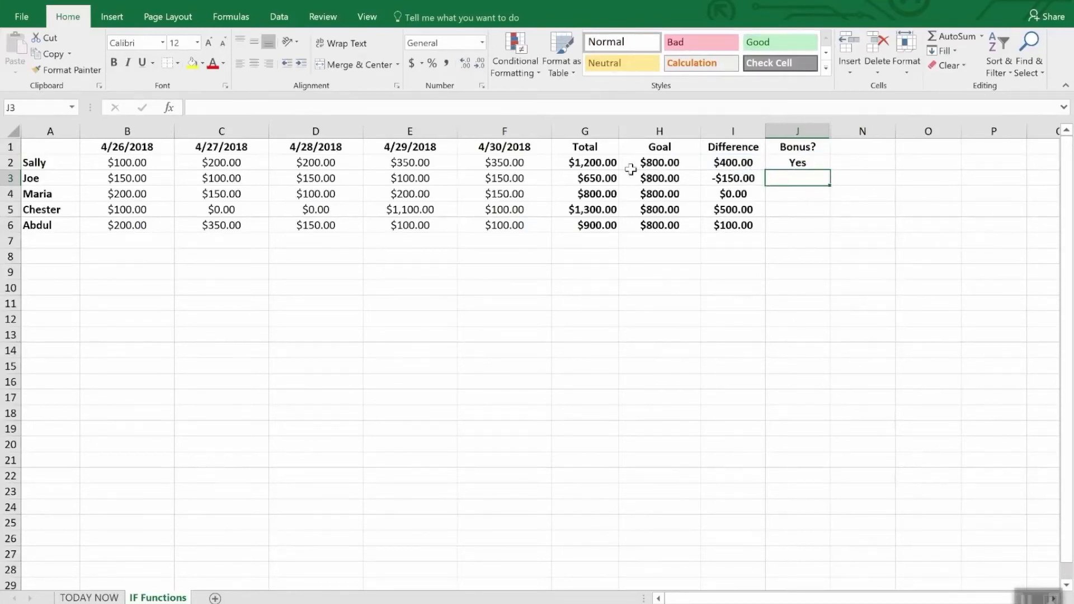
# Step: Fill the Bonus? formula from J2 down through J6
pyautogui.click(809, 209)
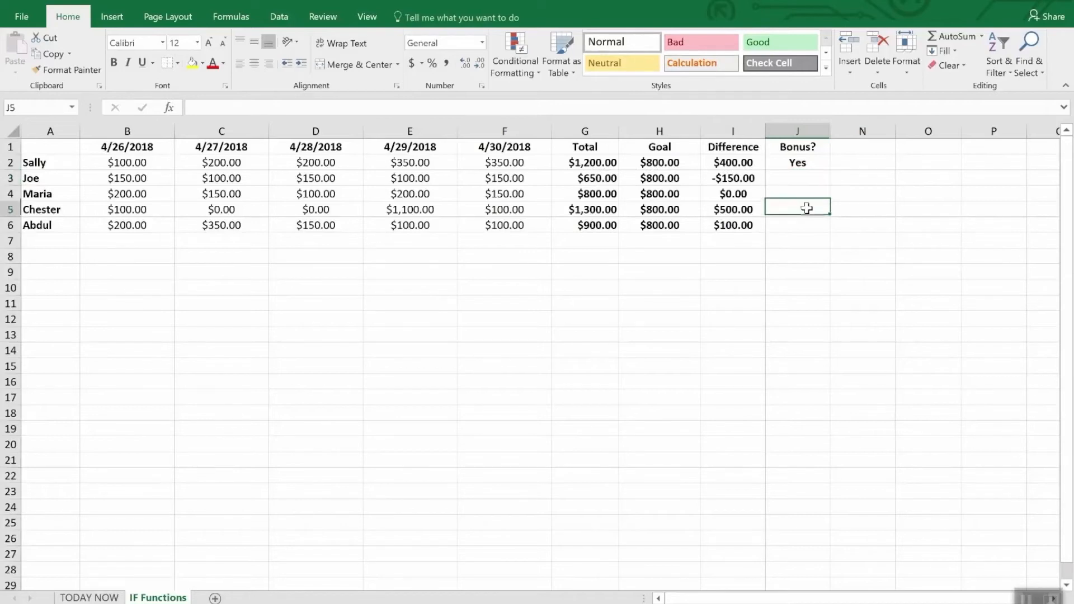
pyautogui.click(801, 163)
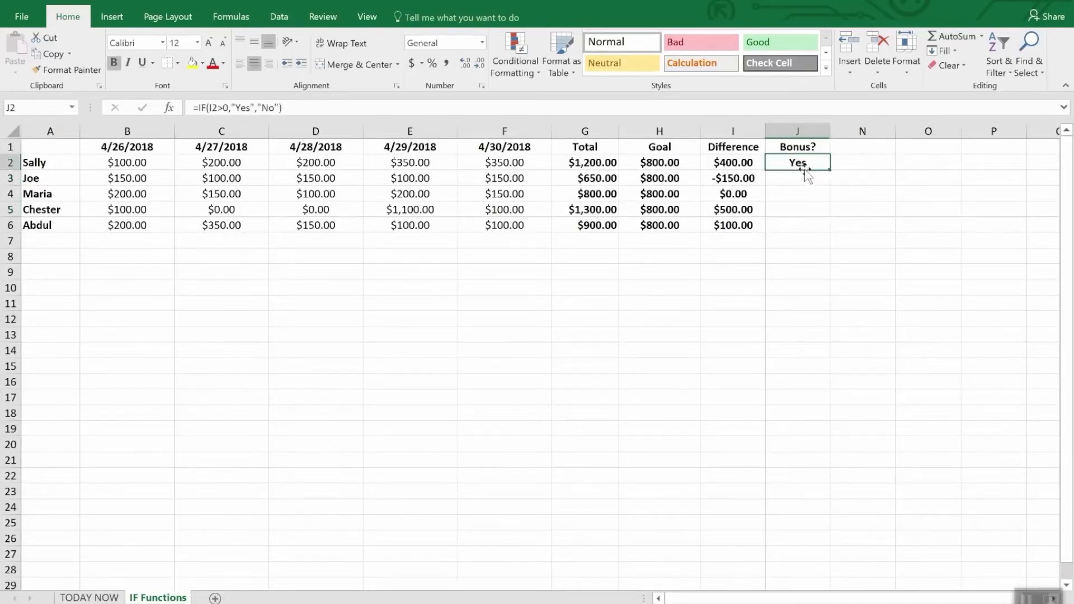
pyautogui.moveTo(830, 169); pyautogui.dragTo(830, 230)
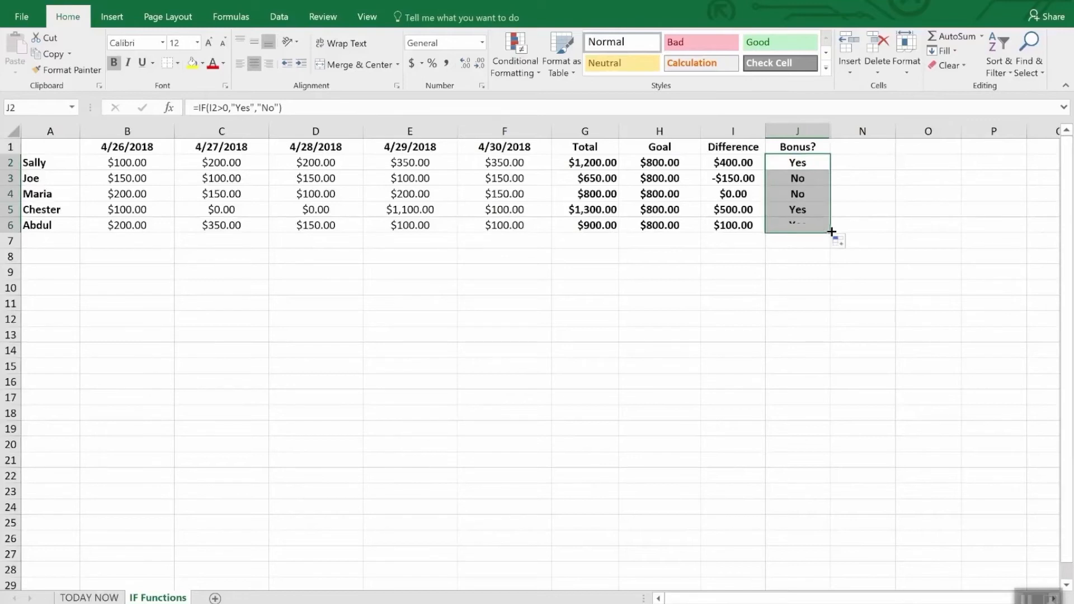
pyautogui.click(815, 268)
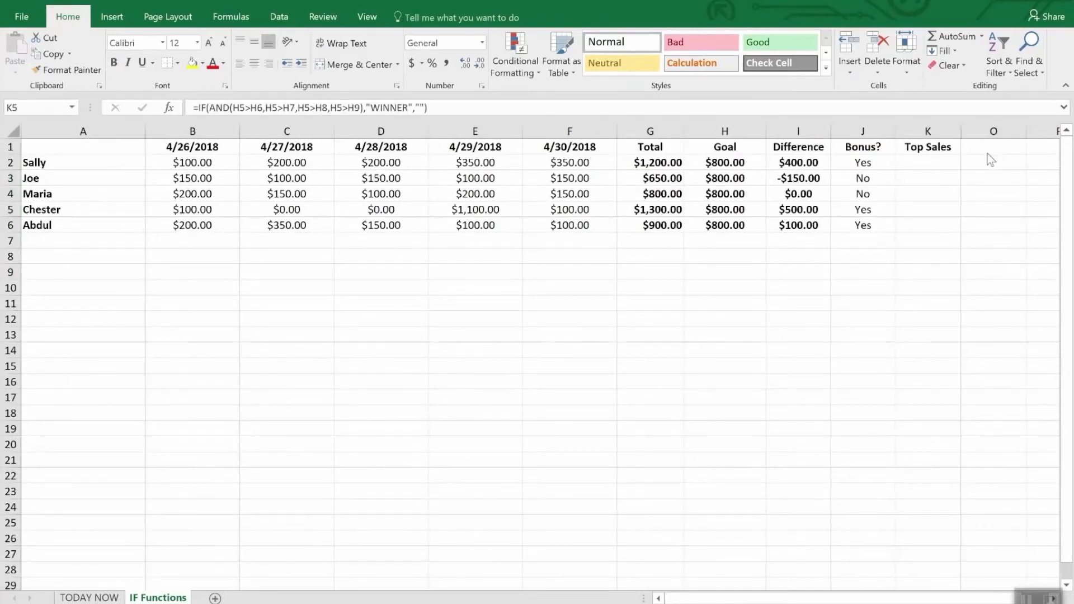
# Step: Replace the Top Sales formula in K5 with =IF(AND(I5>I2,I5>I3,I5>I4,I5>I6),"WINNER","")
pyautogui.click(930, 148)
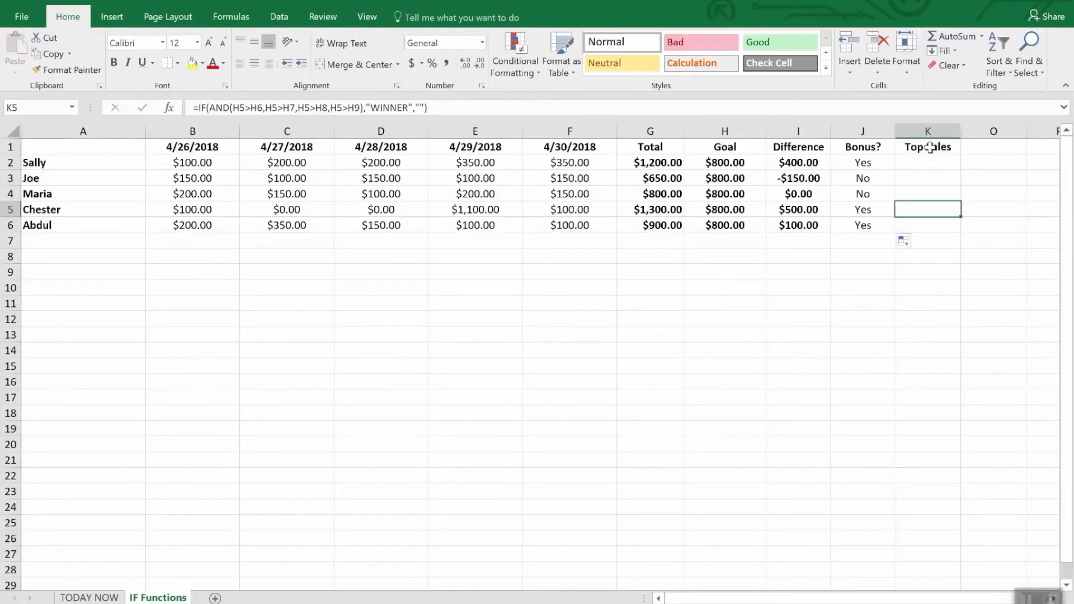
pyautogui.click(930, 148)
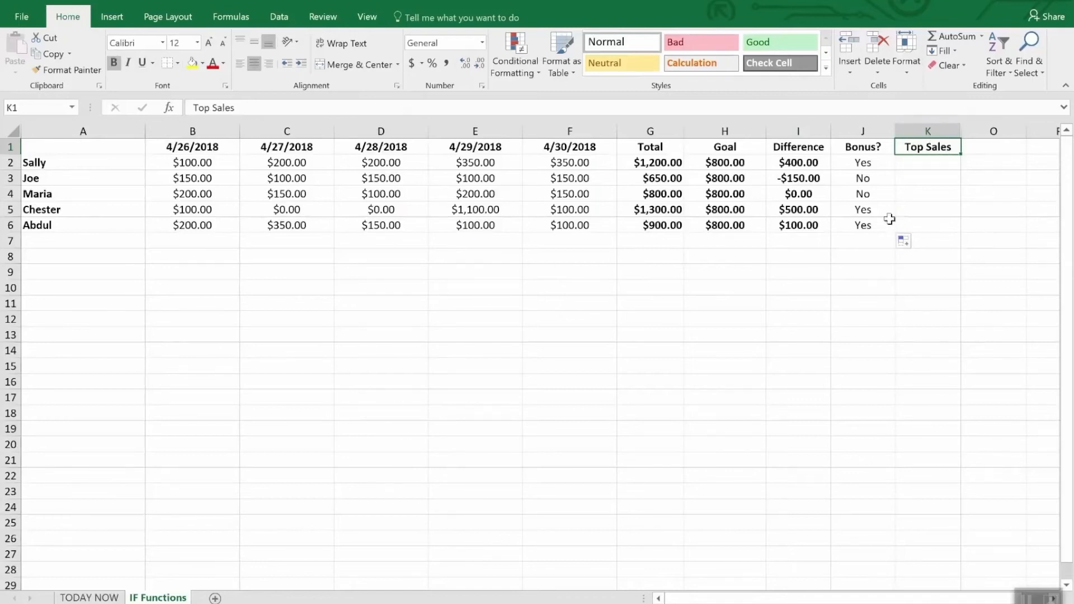
pyautogui.click(915, 212)
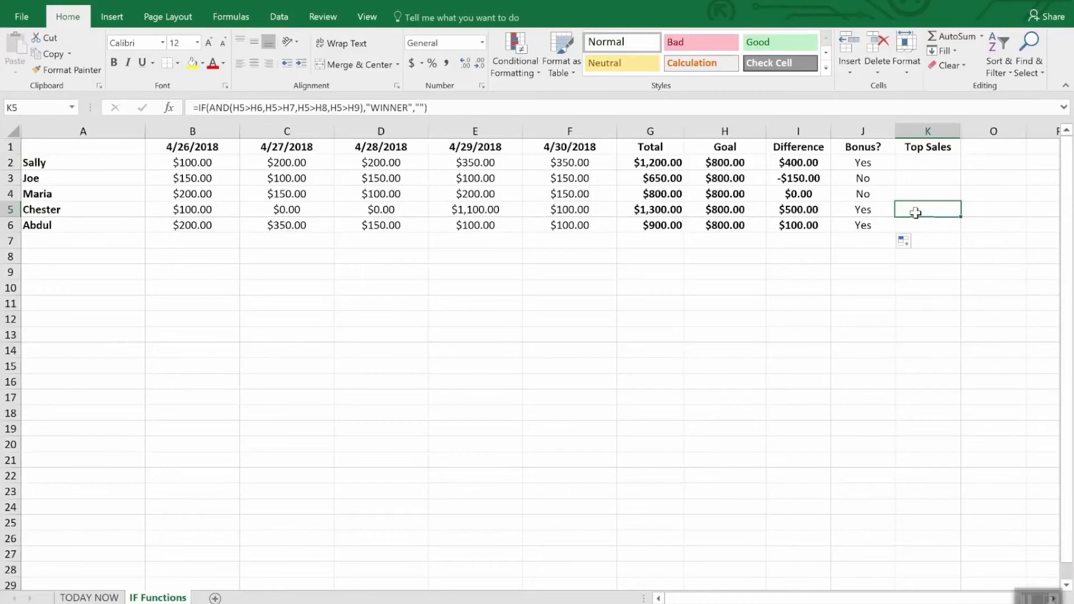
pyautogui.doubleClick(916, 213)
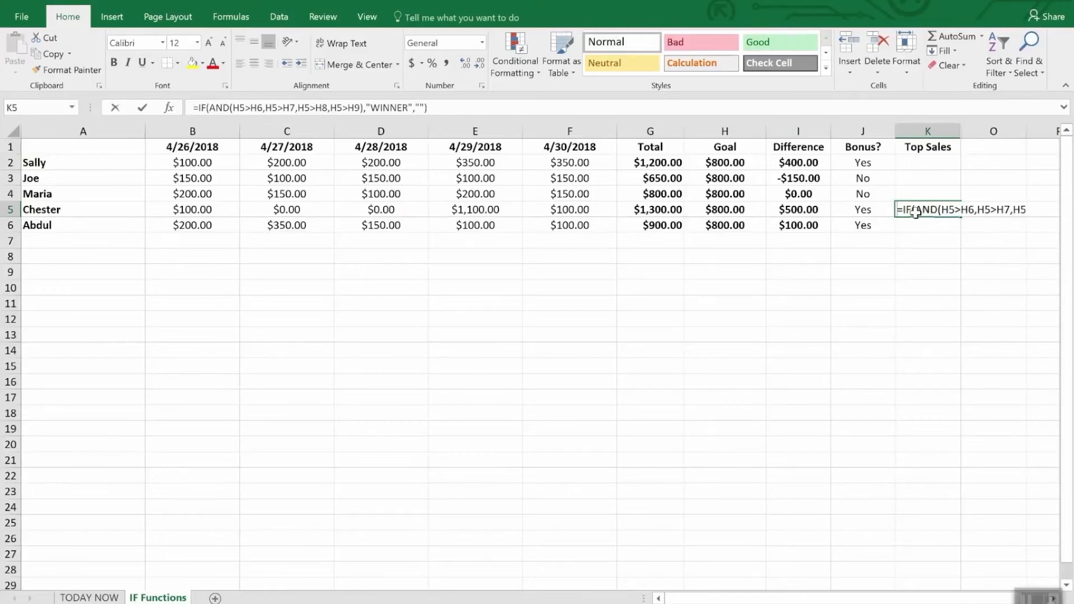
pyautogui.write('=')
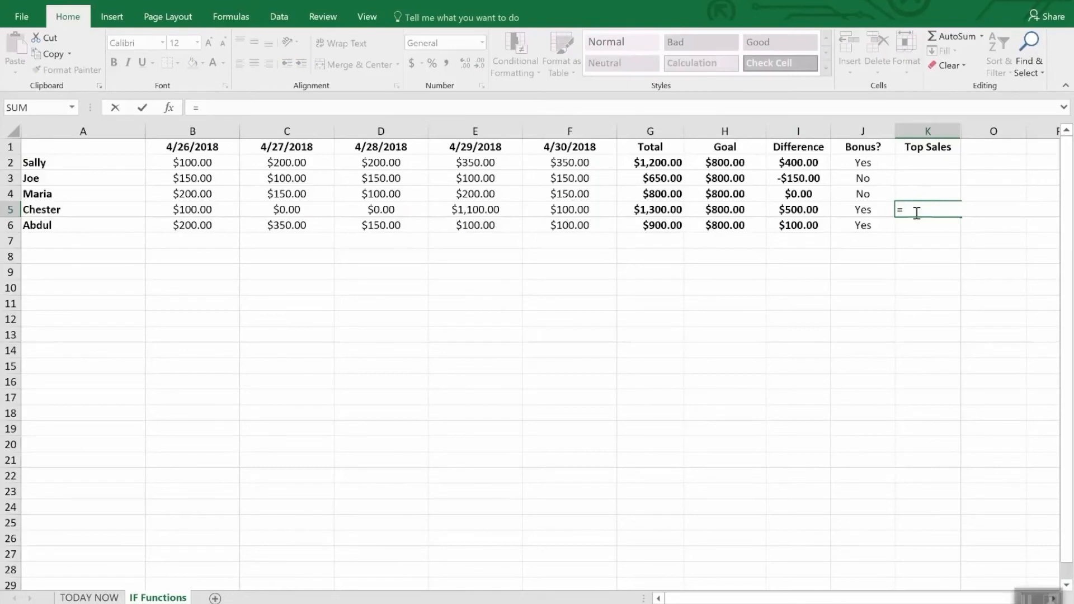
pyautogui.write('IF(')
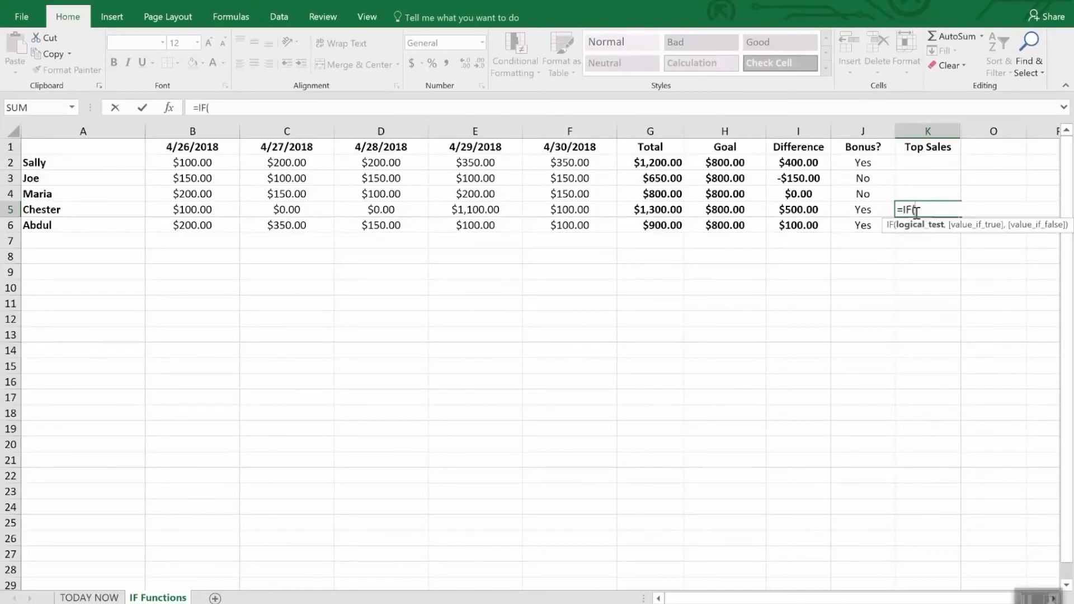
pyautogui.write('and(')
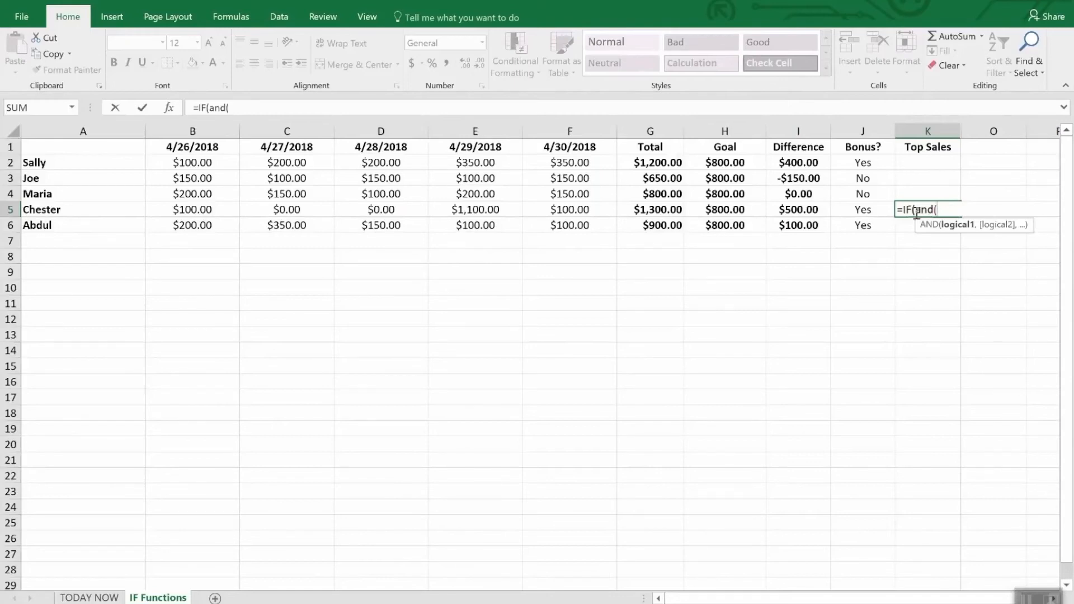
pyautogui.write('i5')
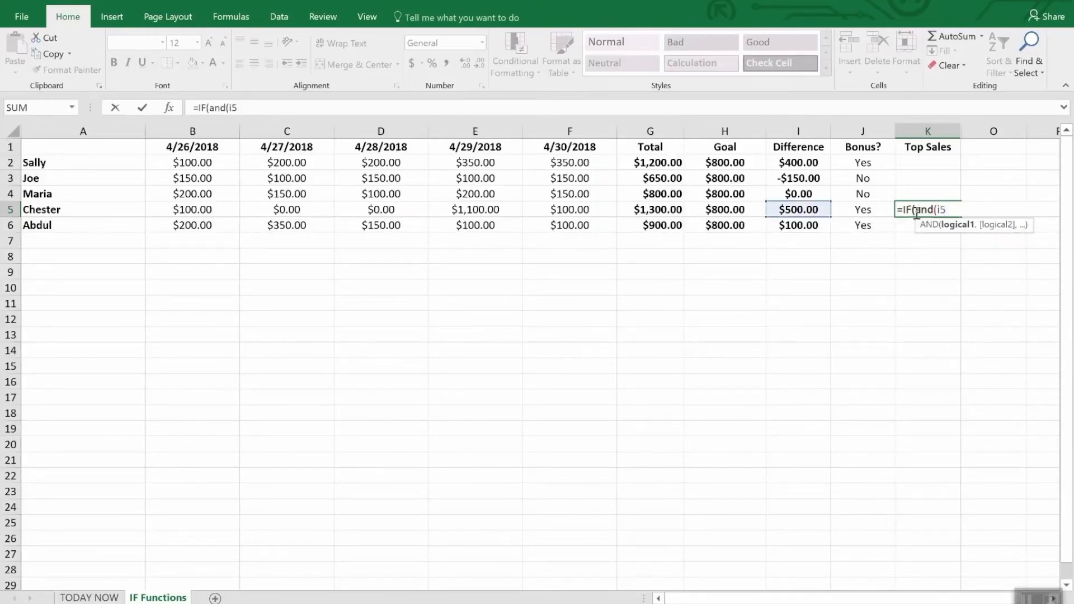
pyautogui.write('>i2,I')
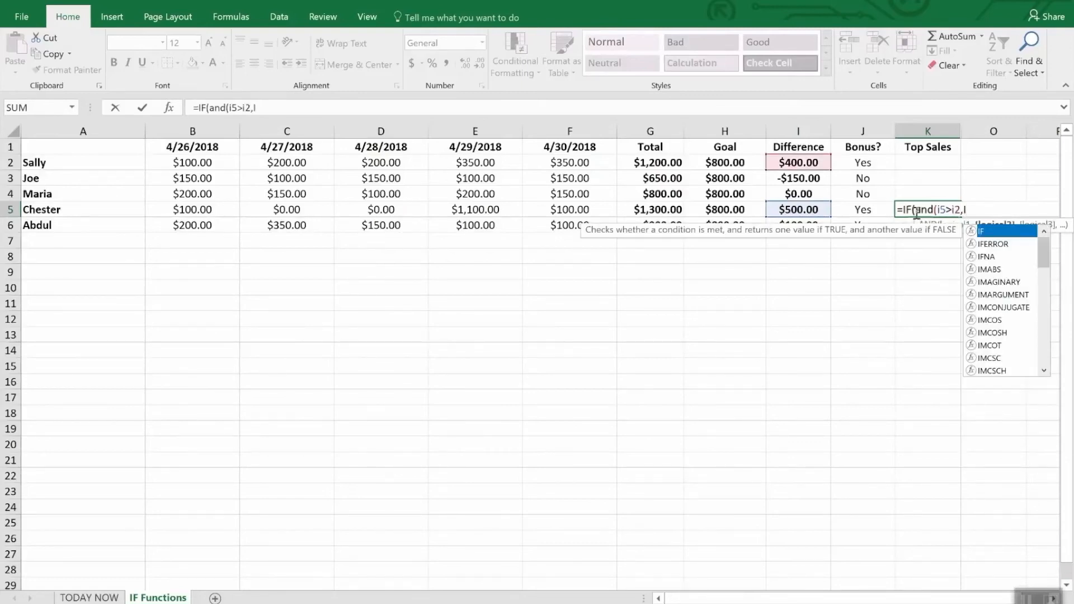
pyautogui.write('5>')
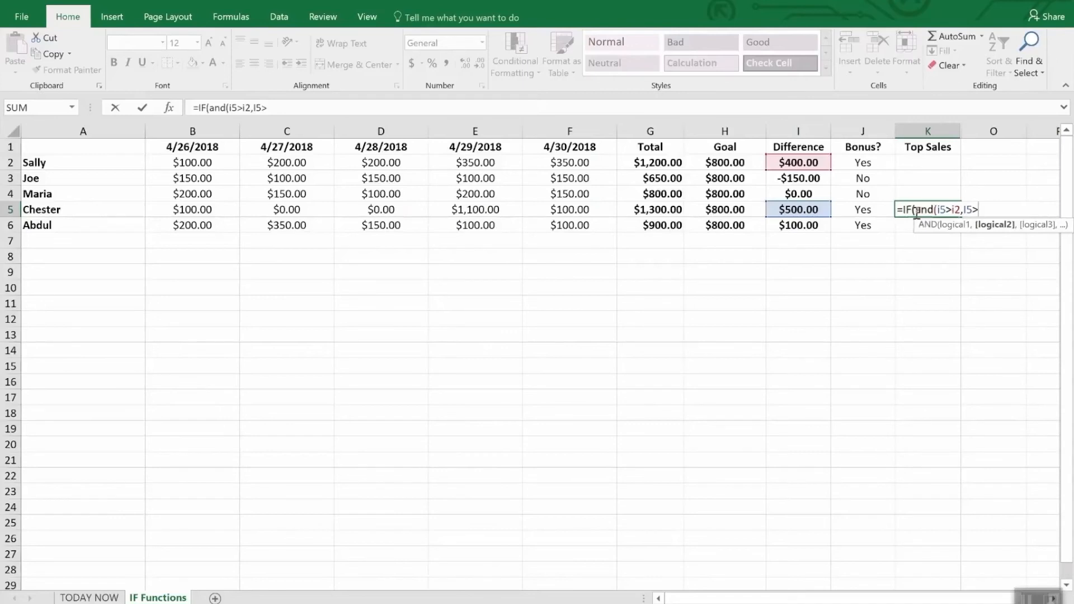
pyautogui.write('i3,I')
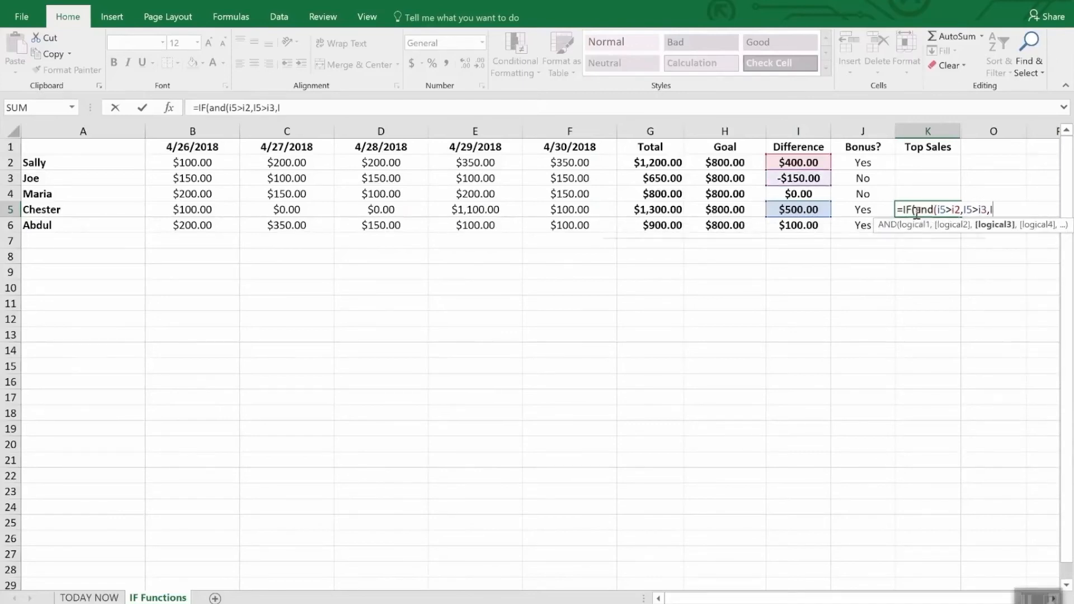
pyautogui.write('6')
pyautogui.press('BackSpace')
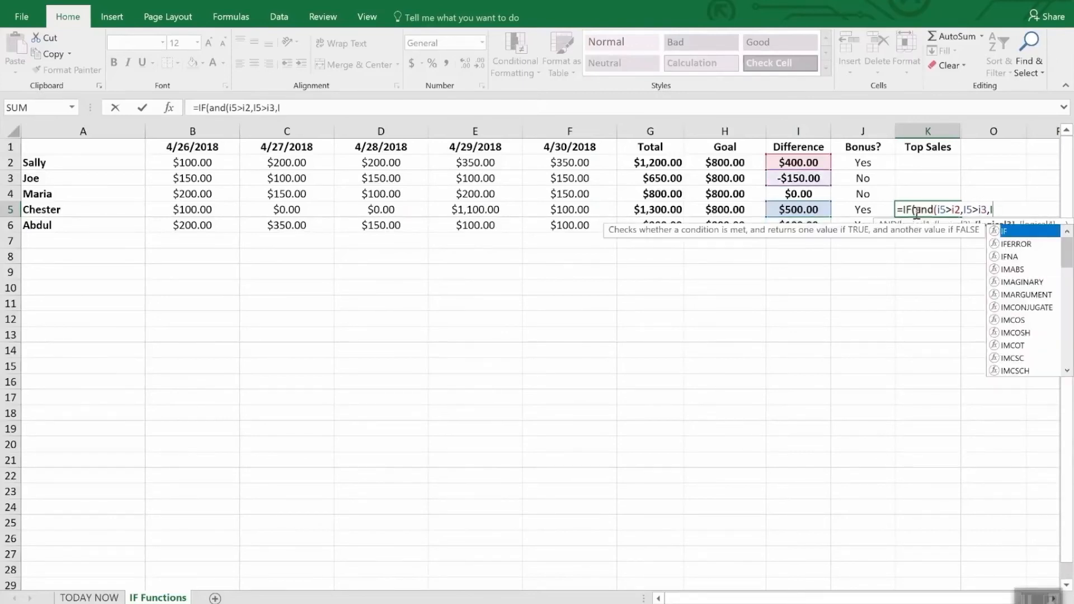
pyautogui.write('6')
pyautogui.press('BackSpace')
pyautogui.write('5>')
pyautogui.write('i4')
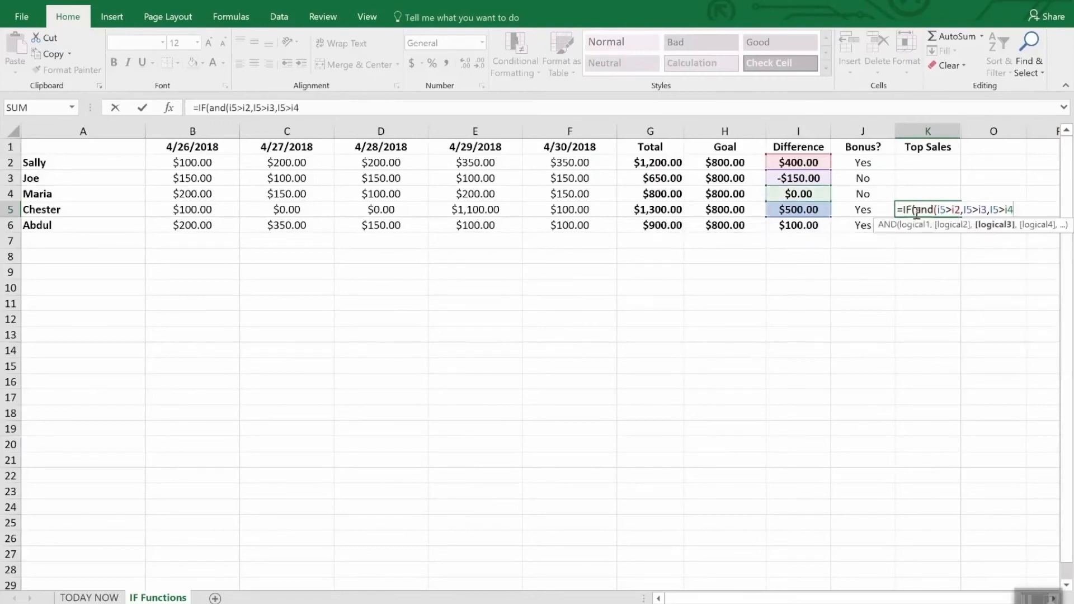
pyautogui.write(',I5>')
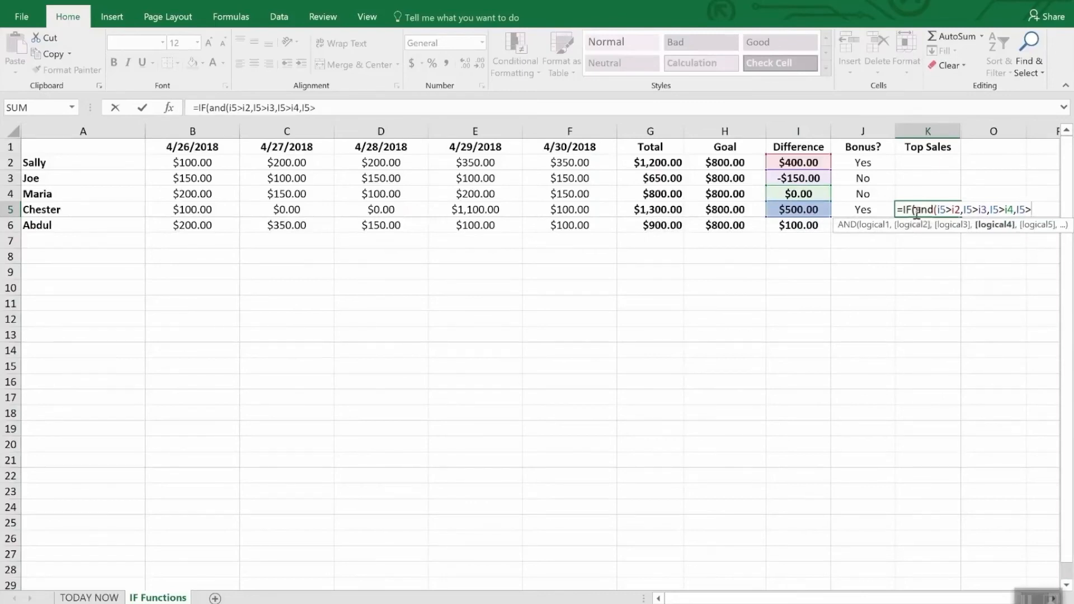
pyautogui.write('i6),')
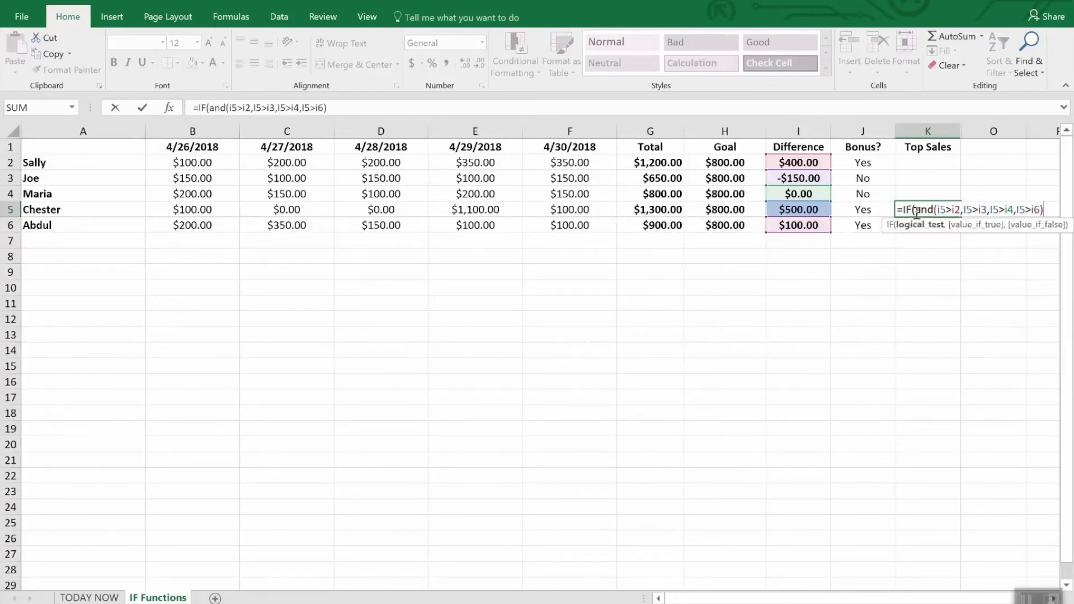
pyautogui.write('"W')
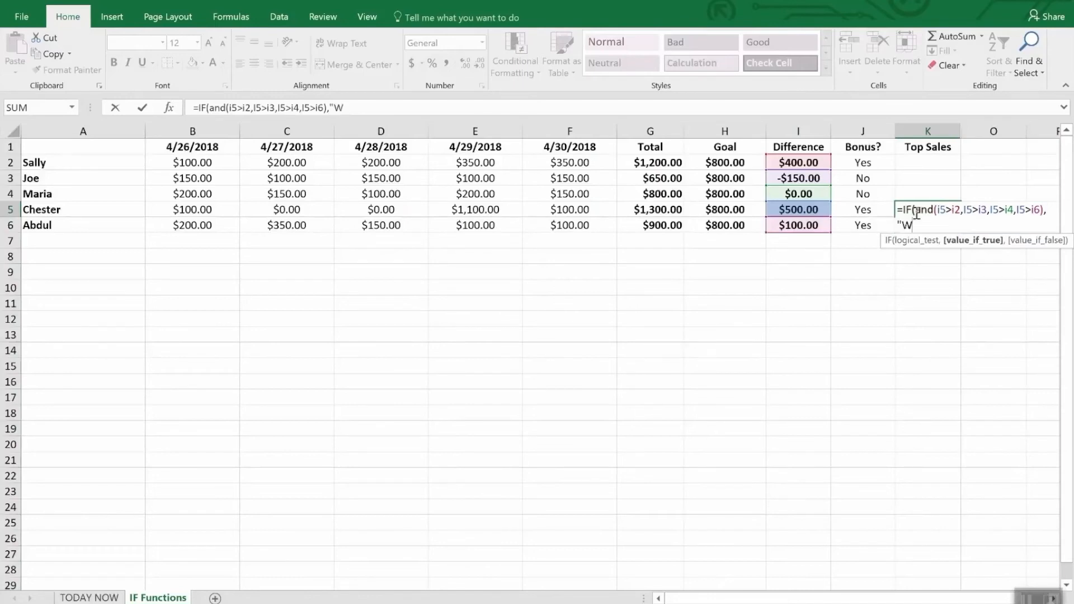
pyautogui.write('INNER",')
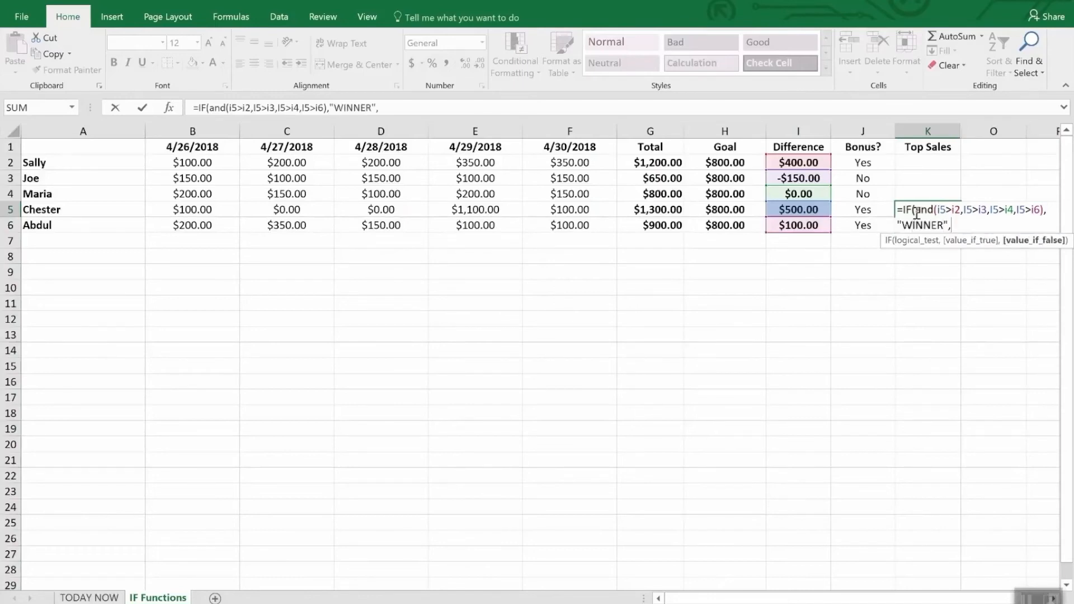
pyautogui.write('"")')
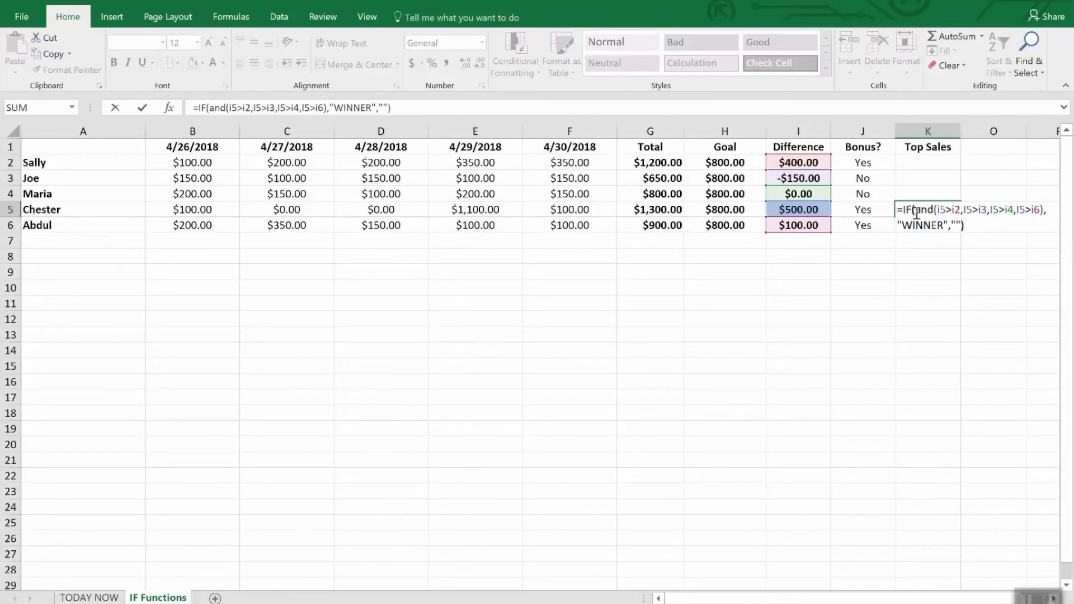
pyautogui.press('Return')
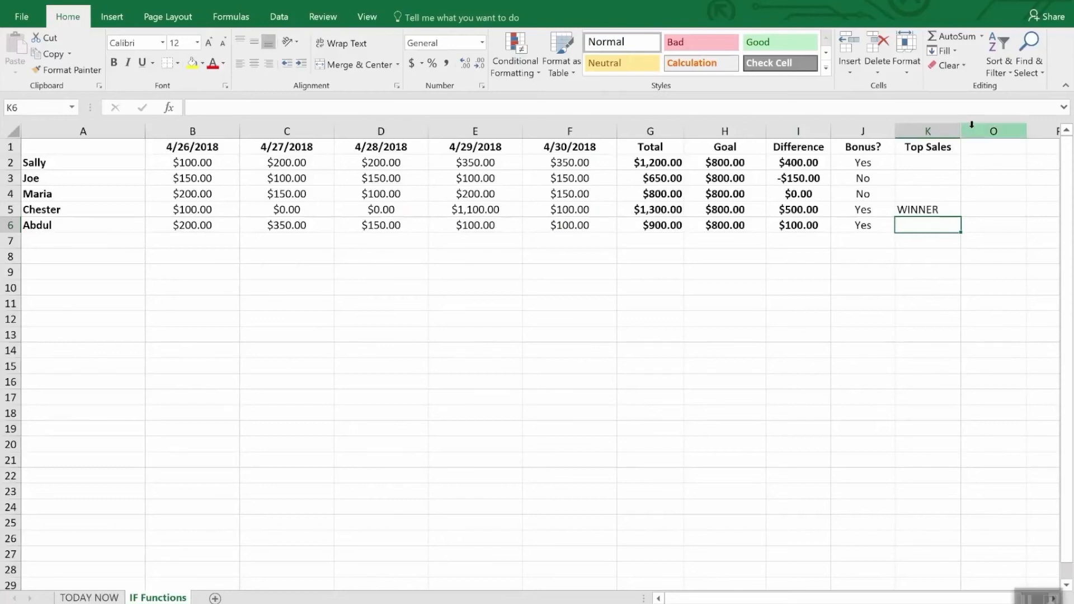
# Step: Unhide the hidden columns between K and O
pyautogui.moveTo(952, 132); pyautogui.dragTo(964, 129)
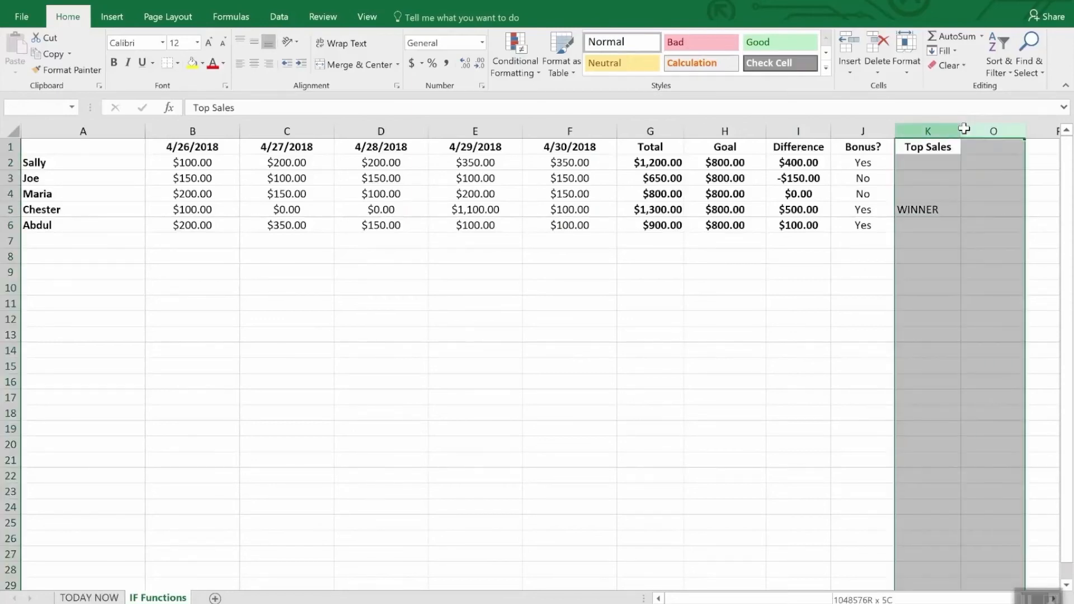
pyautogui.rightClick(976, 130)
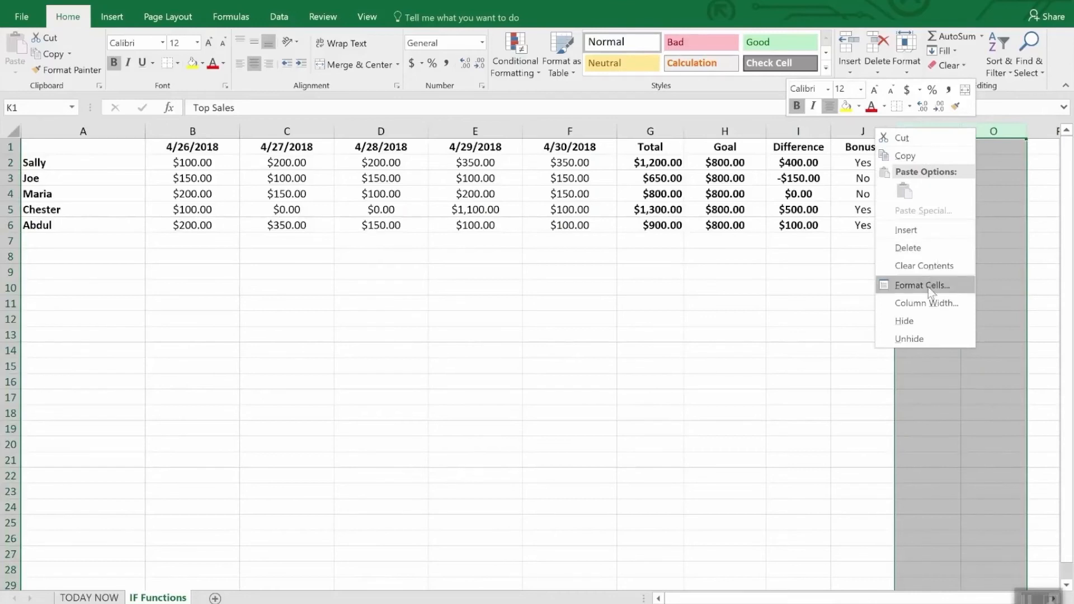
pyautogui.click(922, 334)
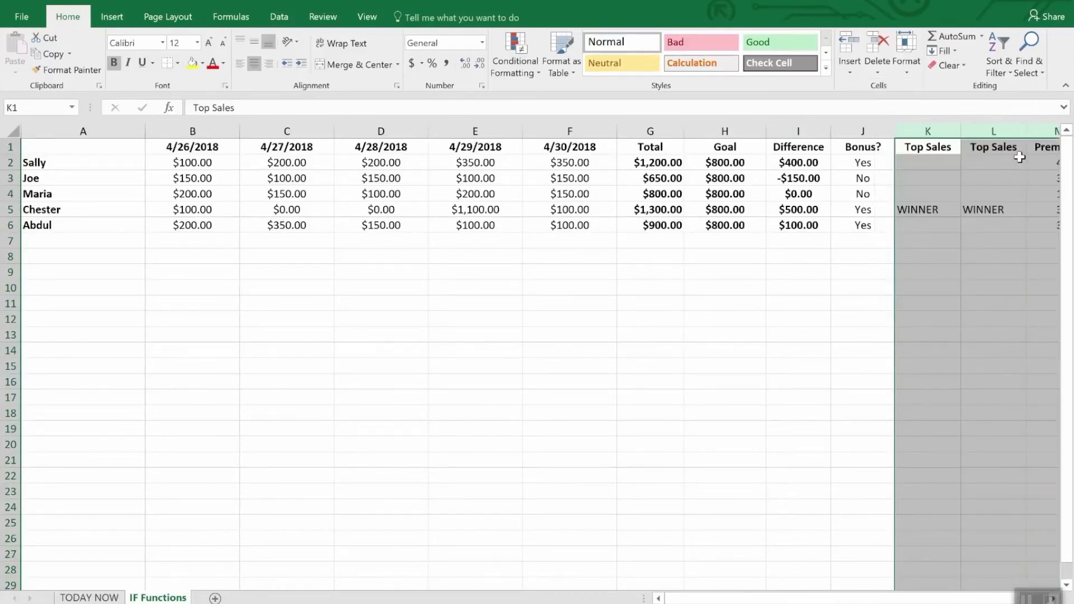
pyautogui.click(980, 270)
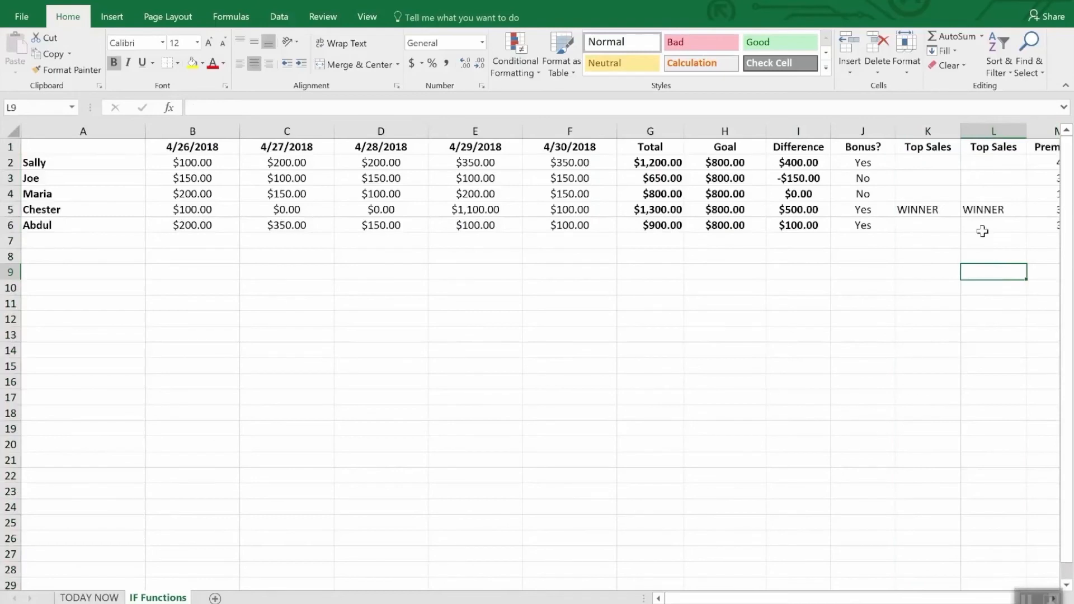
# Step: Compare the Top Sales formula in K5 with the formulas in L2 and L3 of the second Top Sales column
pyautogui.click(986, 162)
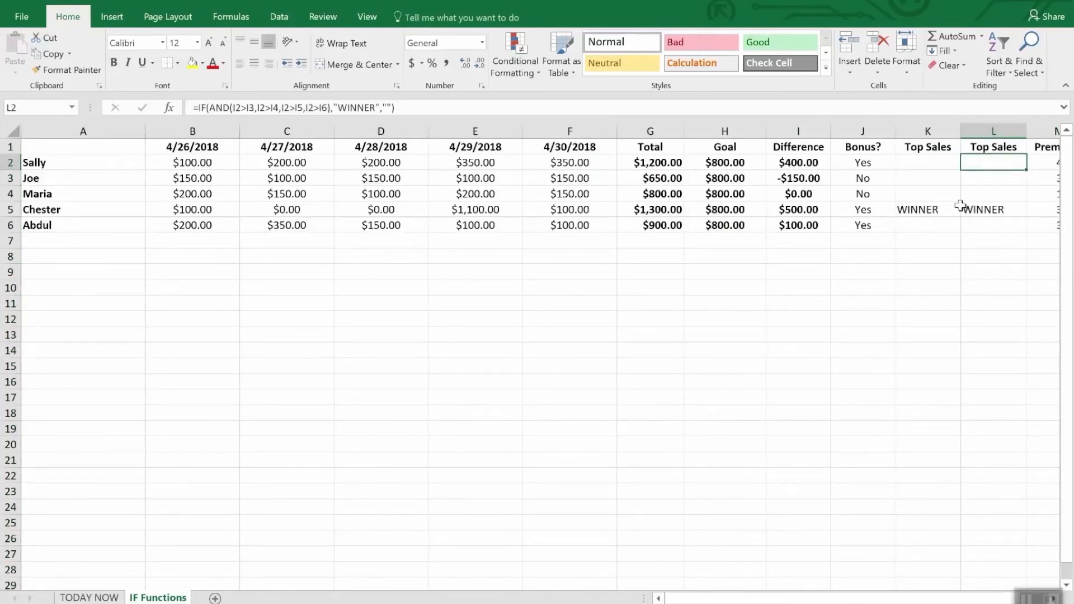
pyautogui.click(942, 211)
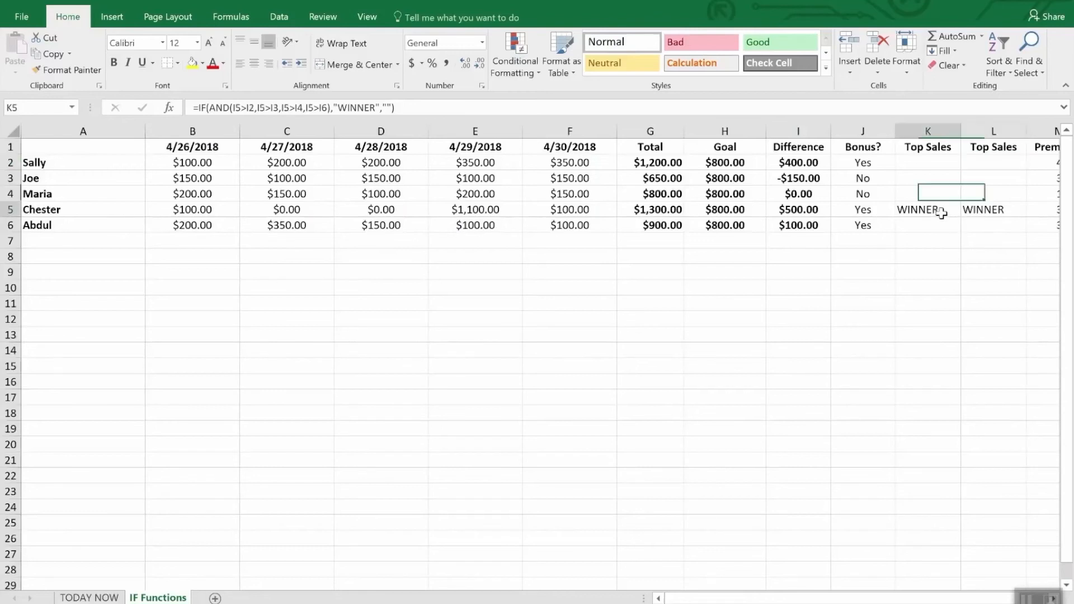
pyautogui.click(987, 163)
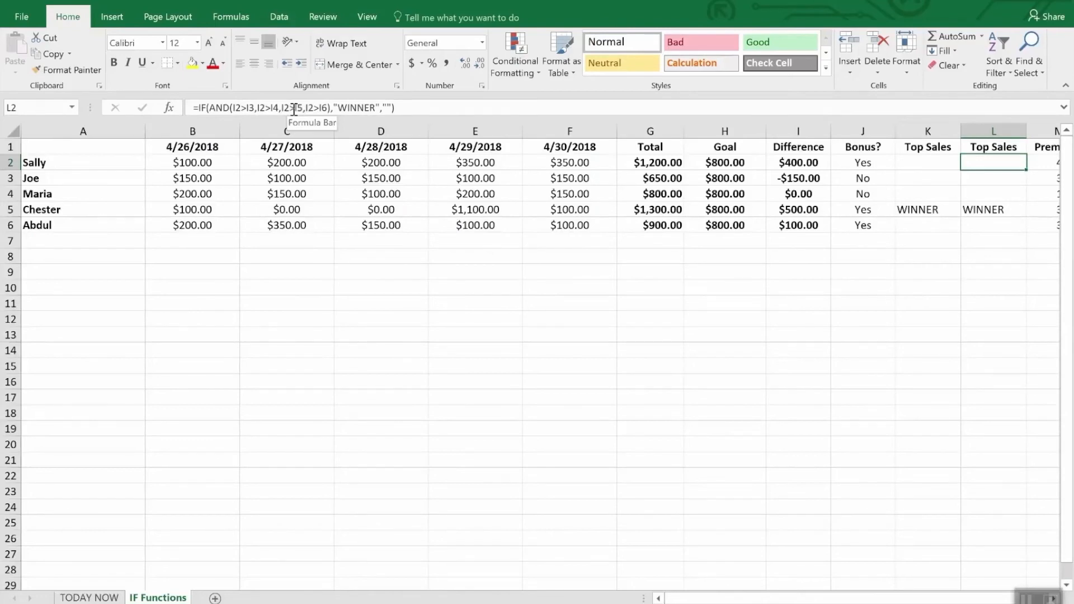
pyautogui.click(978, 177)
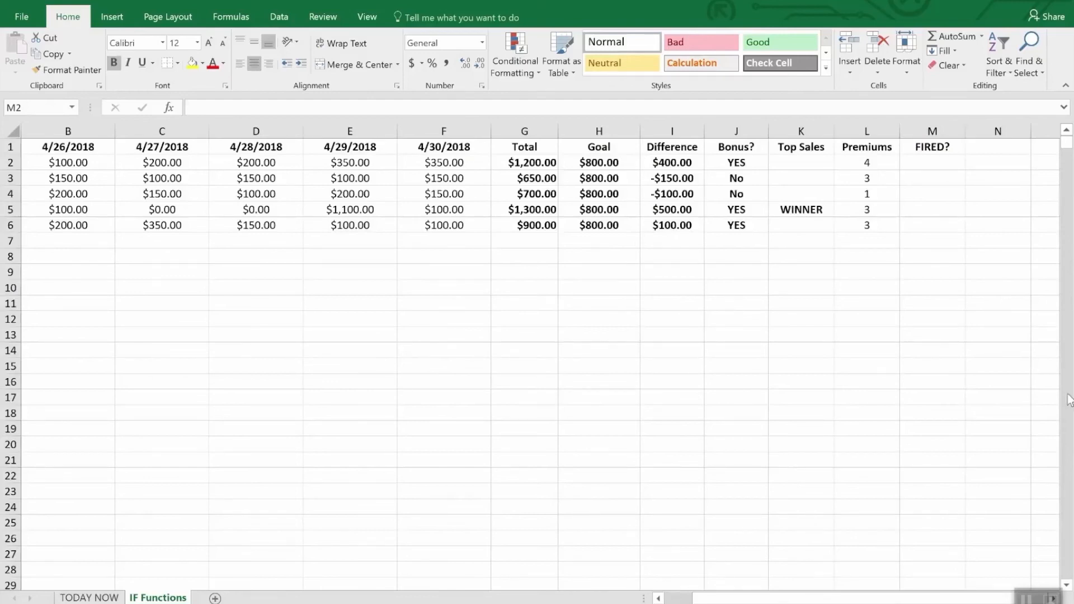
# Step: Enter the formula =IF(OR(I2>=0,L2>2),"Safe","FIRED") in cell M2 of the FIRED? column
pyautogui.click(938, 166)
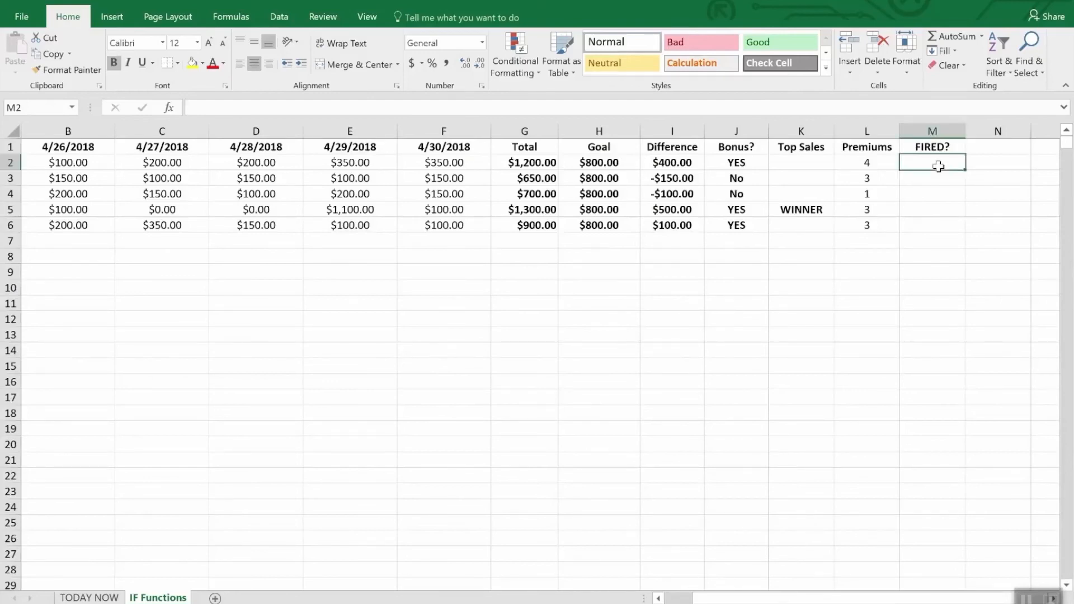
pyautogui.write('=if9')
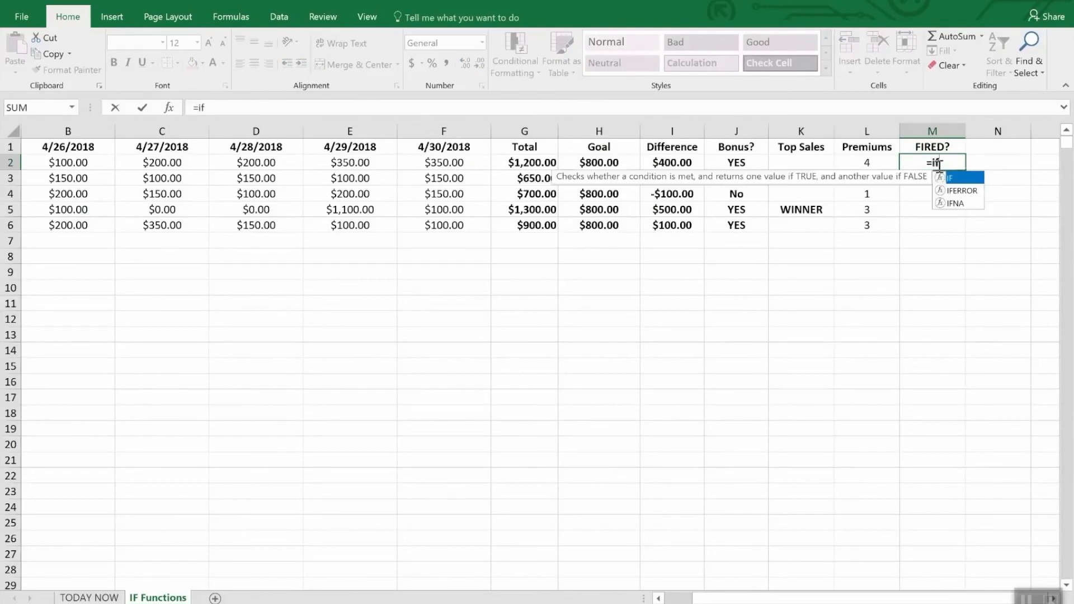
pyautogui.press('BackSpace')
pyautogui.press('BackSpace')
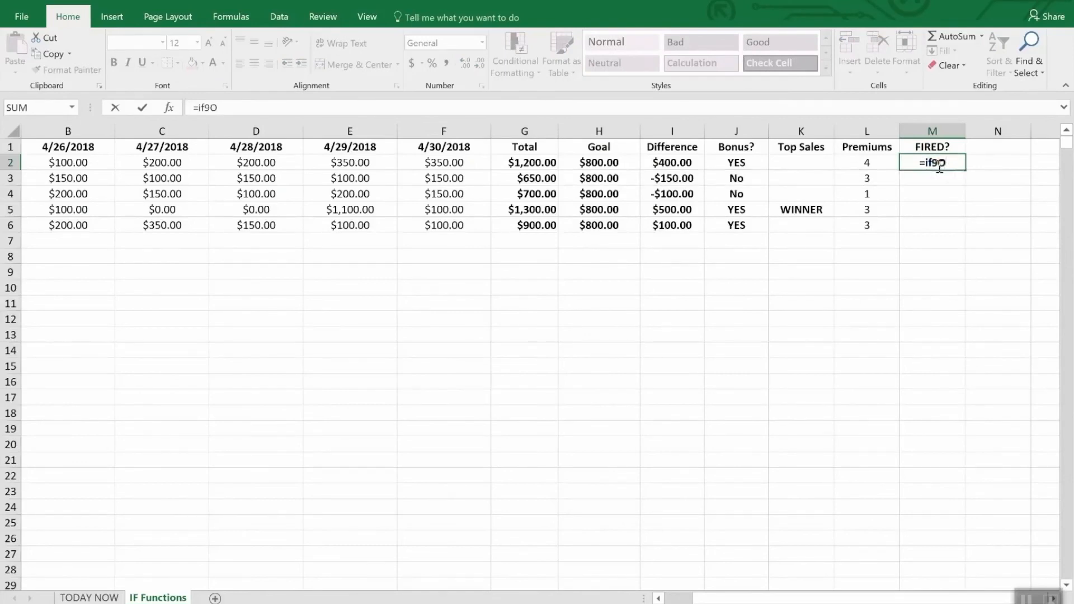
pyautogui.write('f(or')
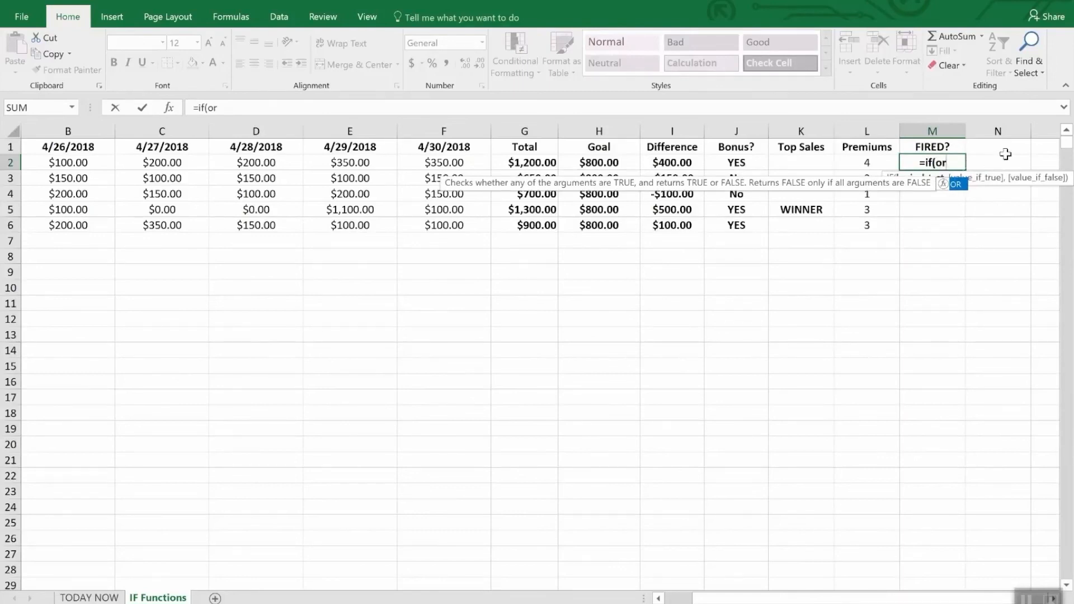
pyautogui.write('(')
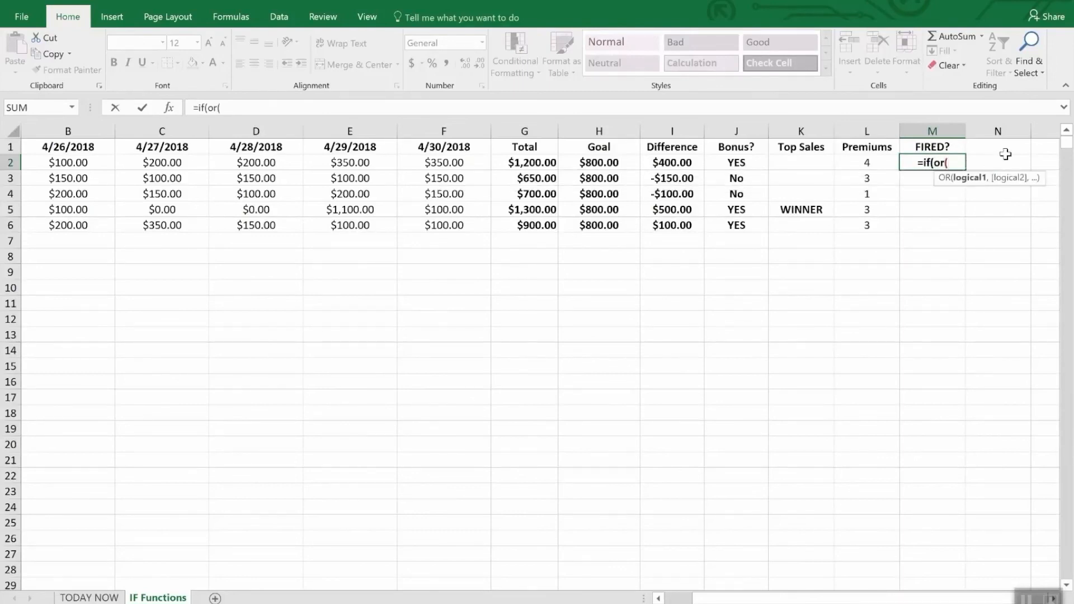
pyautogui.write('i2')
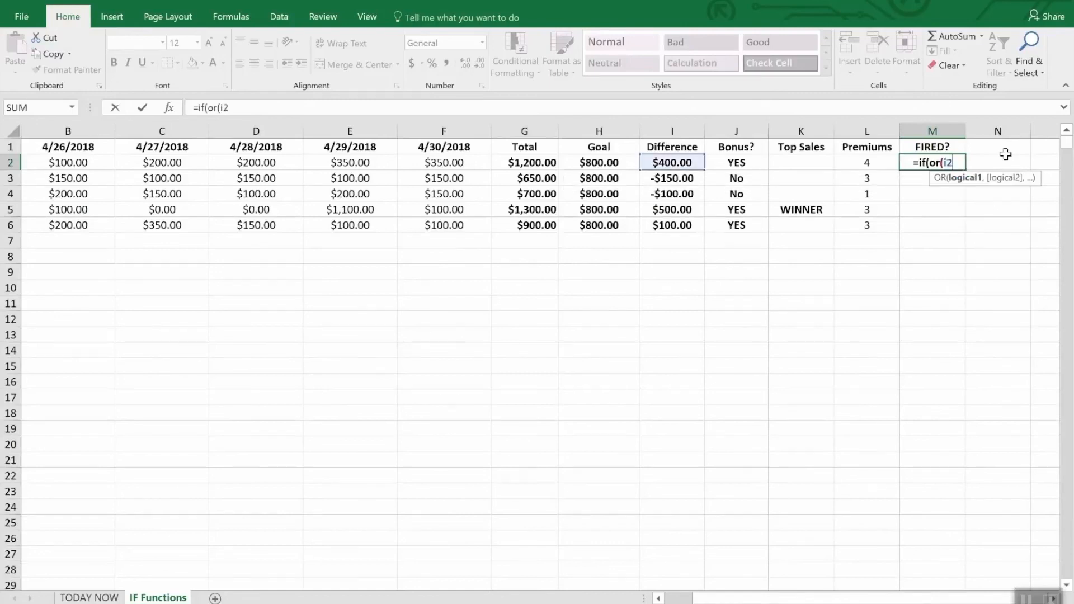
pyautogui.write('>')
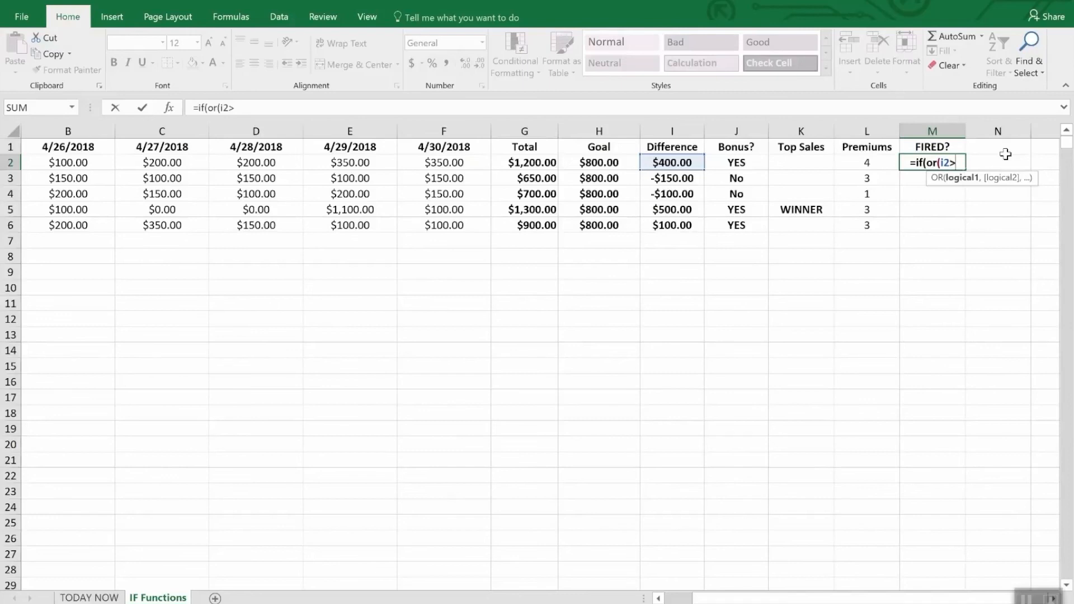
pyautogui.write('=')
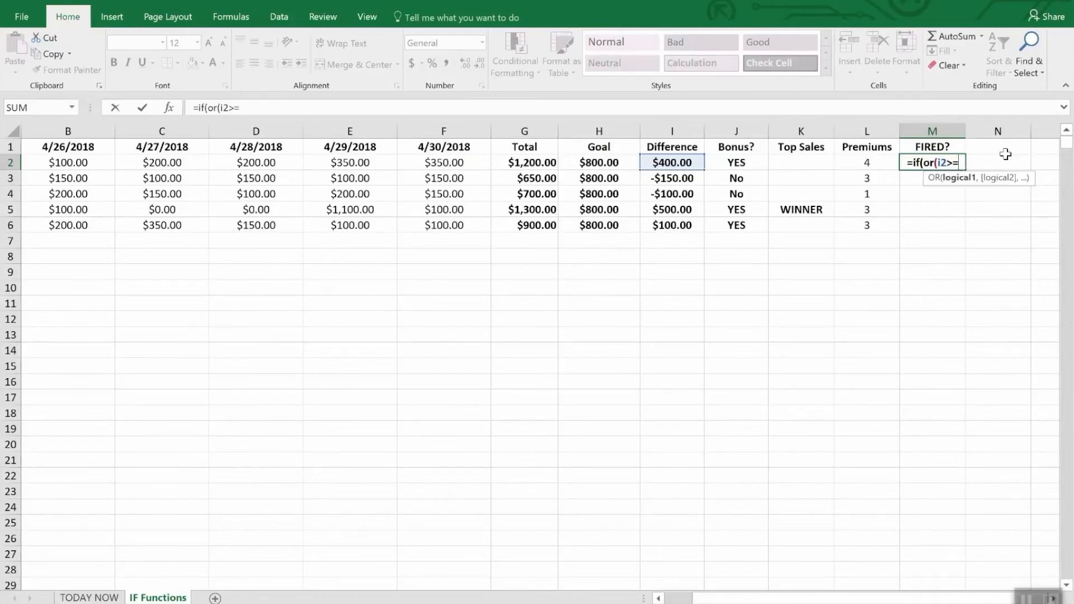
pyautogui.write('0,')
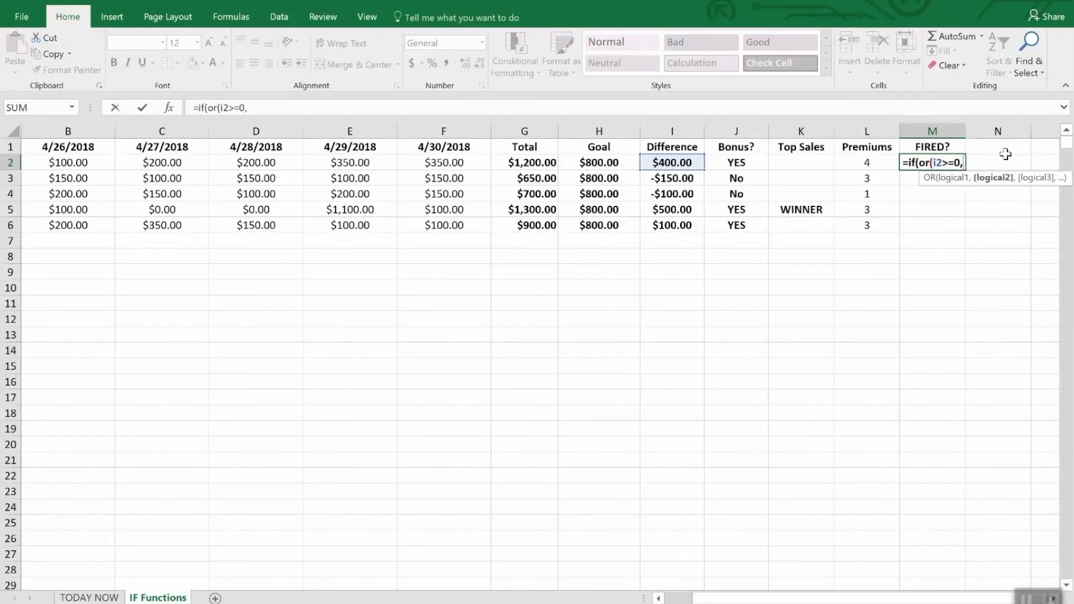
pyautogui.write('l')
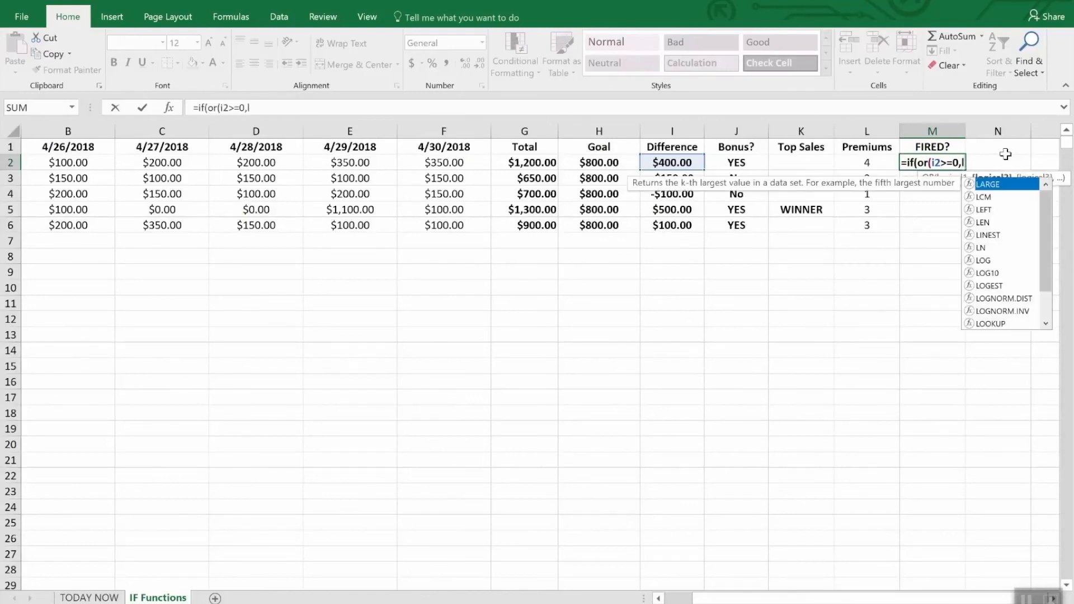
pyautogui.write('2>')
pyautogui.write('2)"')
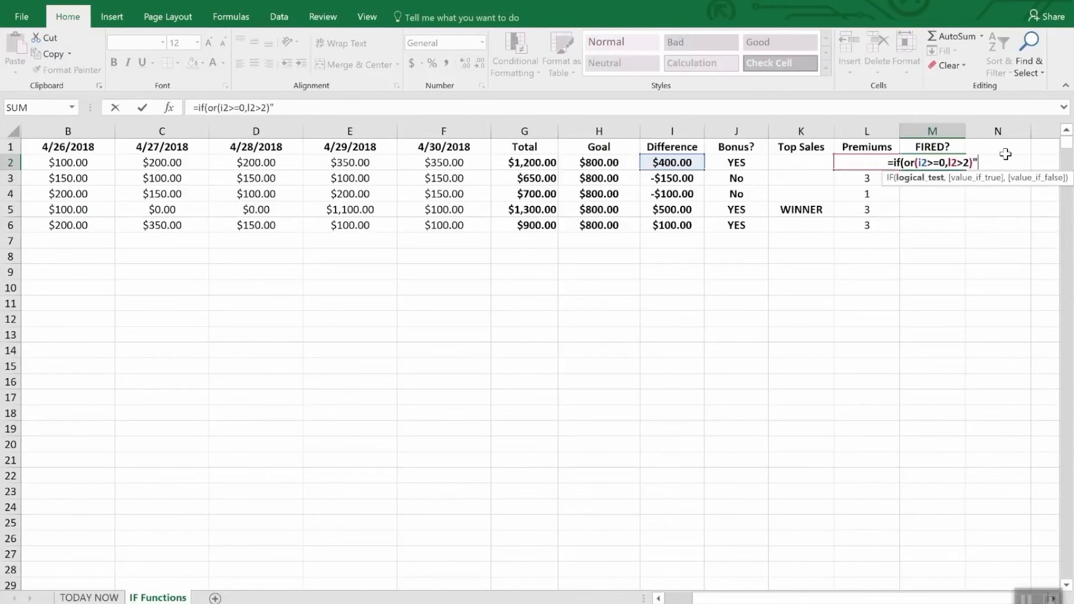
pyautogui.press('BackSpace')
pyautogui.write(',')
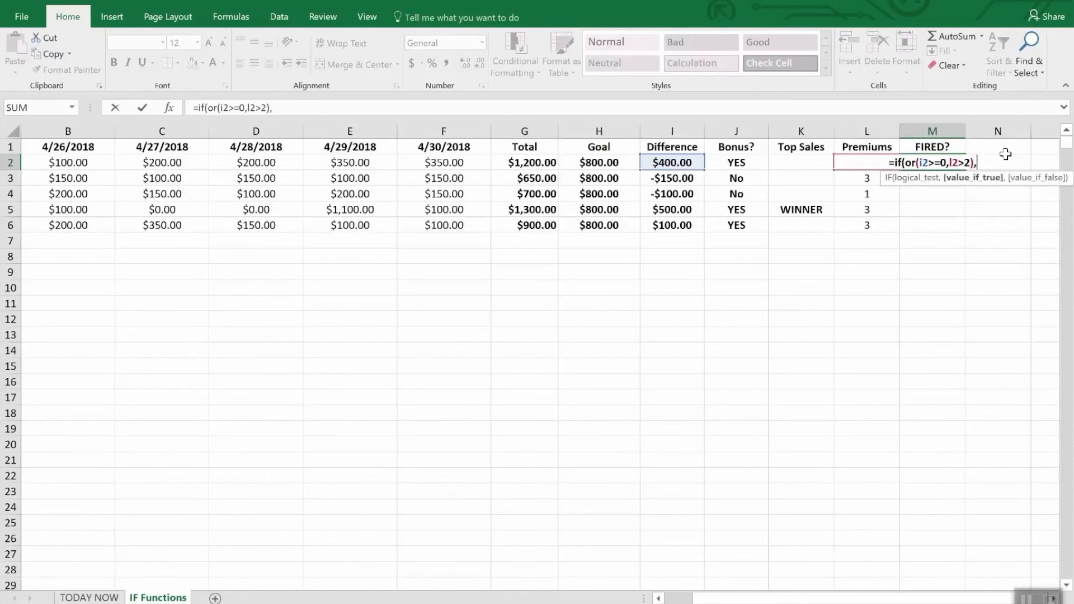
pyautogui.write('"Sa')
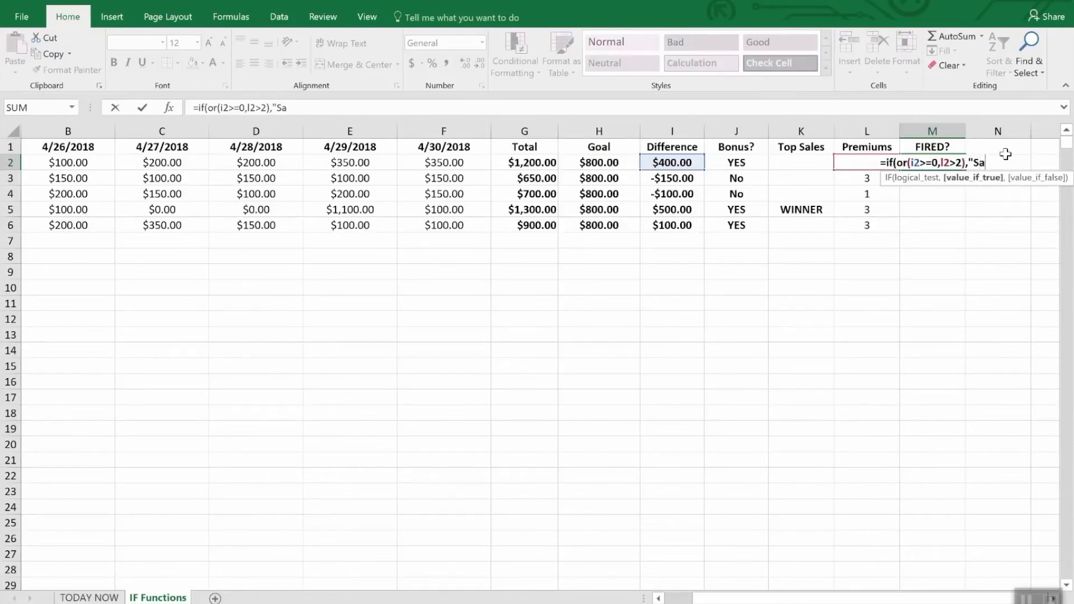
pyautogui.write('fe",')
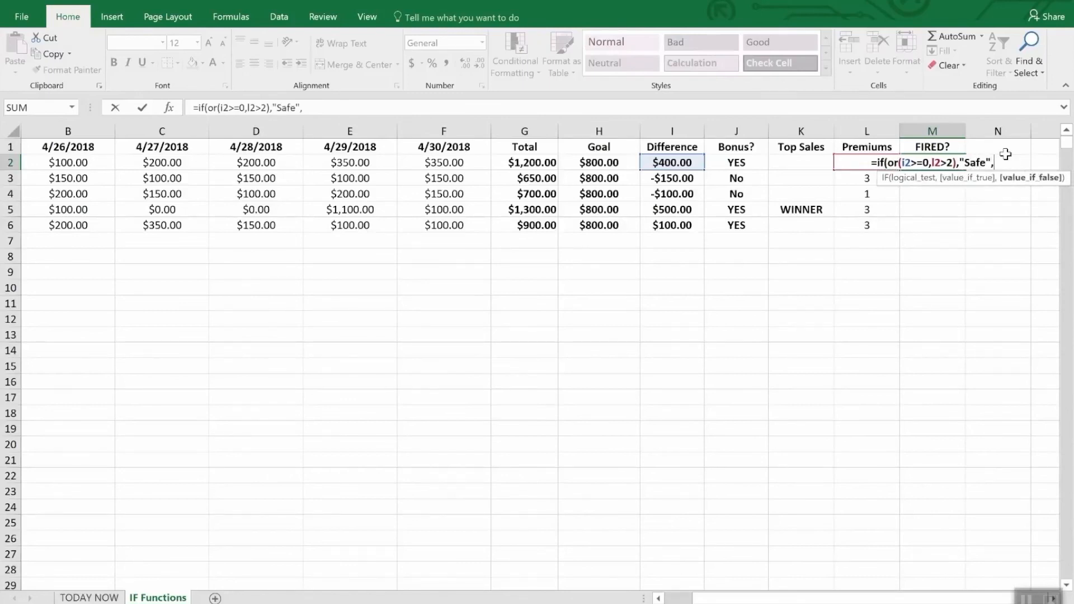
pyautogui.write('"FIRED"')
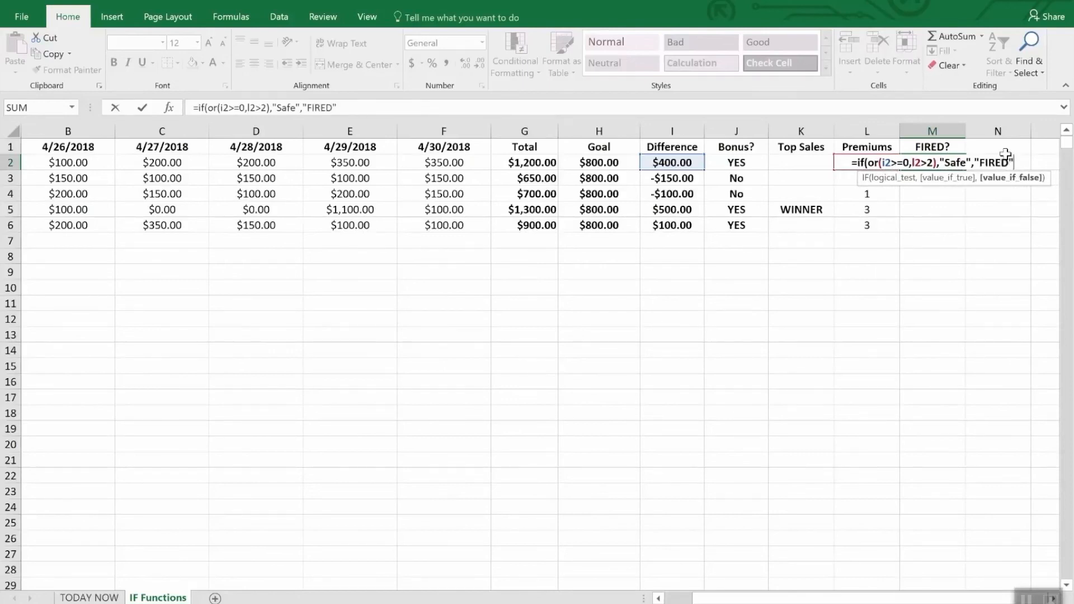
pyautogui.write(')')
pyautogui.press('Return')
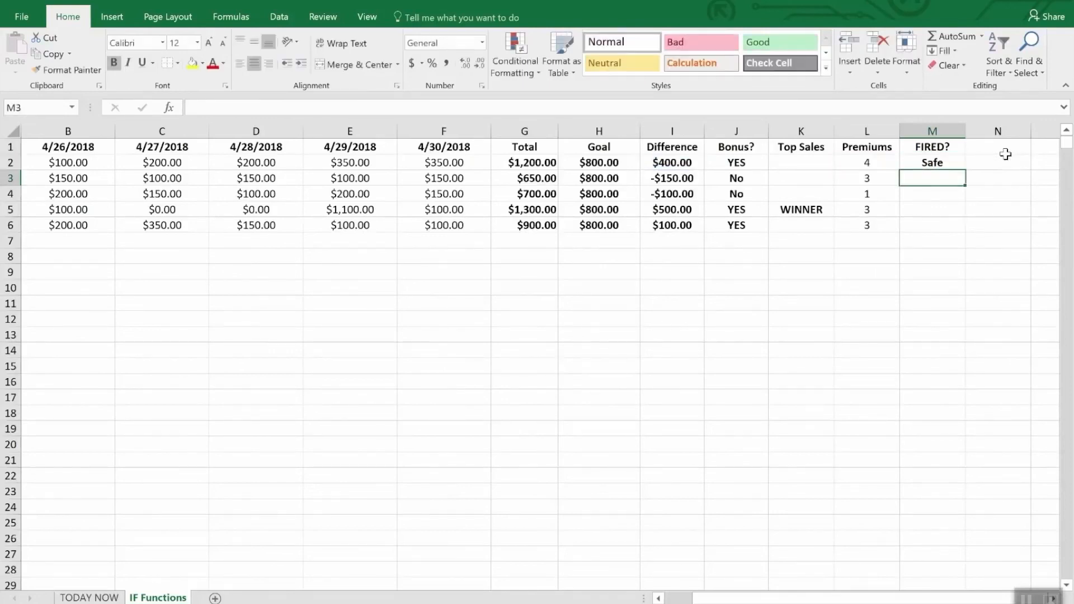
# Step: Fill the FIRED? formula from M2 down through M6 and check the Difference and Premiums cells in row 4
pyautogui.press('Down')
pyautogui.press('Up')
pyautogui.press('Up')
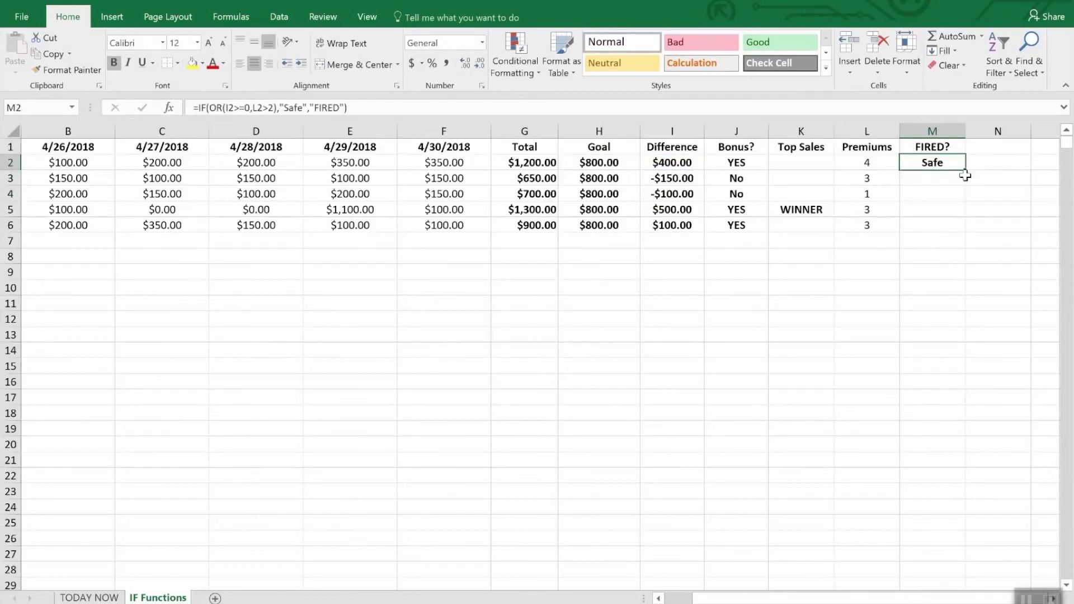
pyautogui.moveTo(961, 168); pyautogui.dragTo(958, 227)
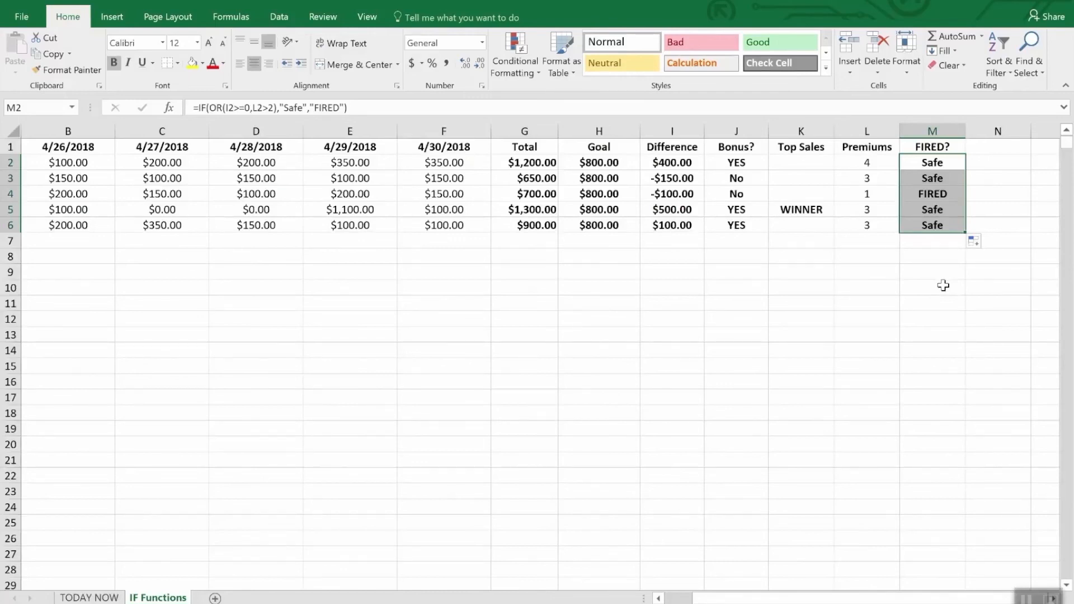
pyautogui.click(671, 196)
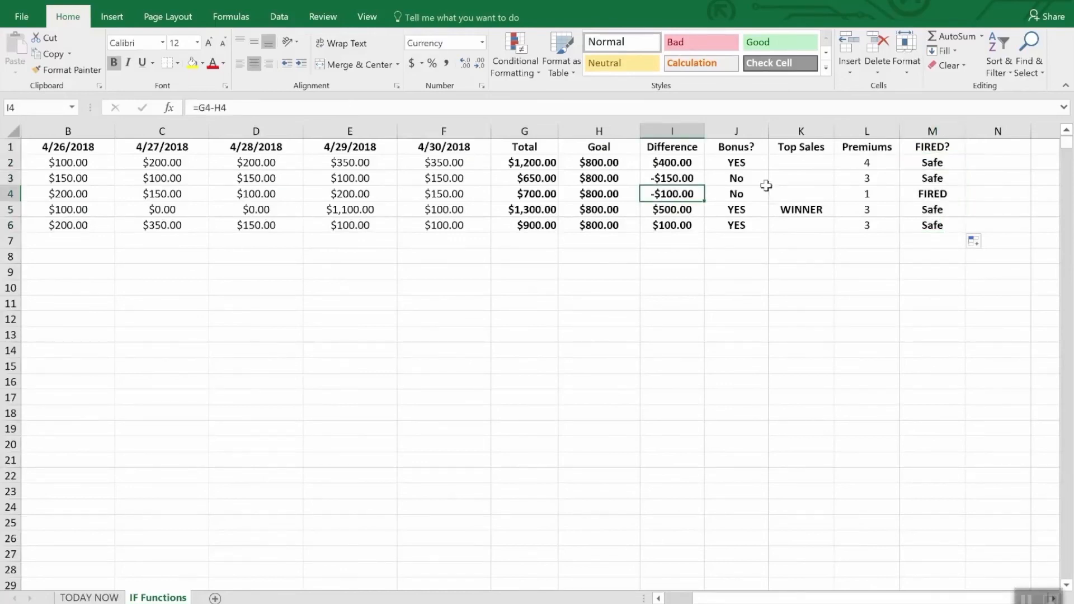
pyautogui.click(872, 193)
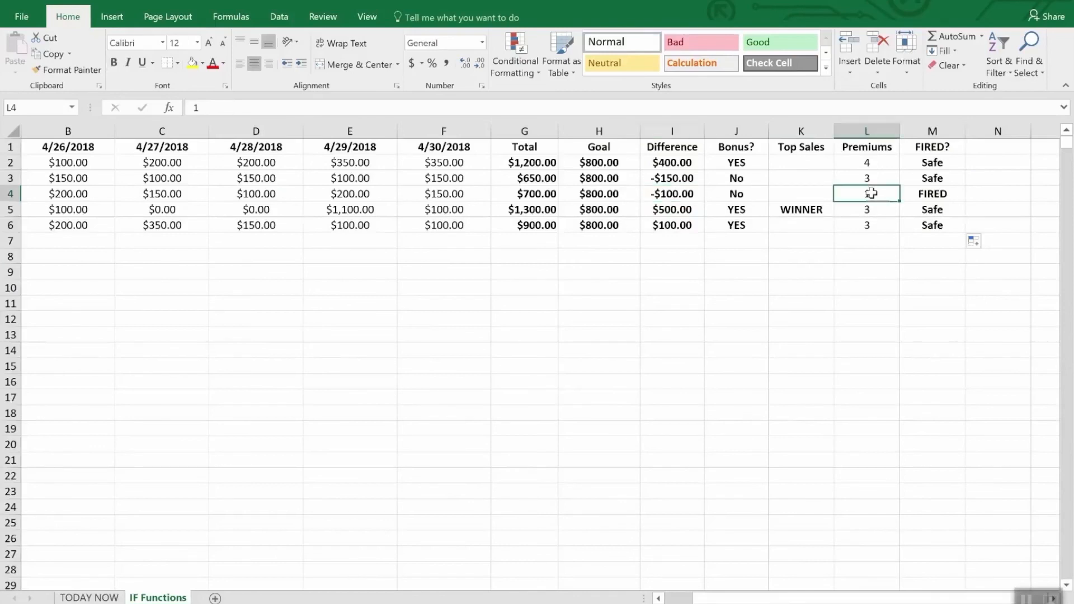